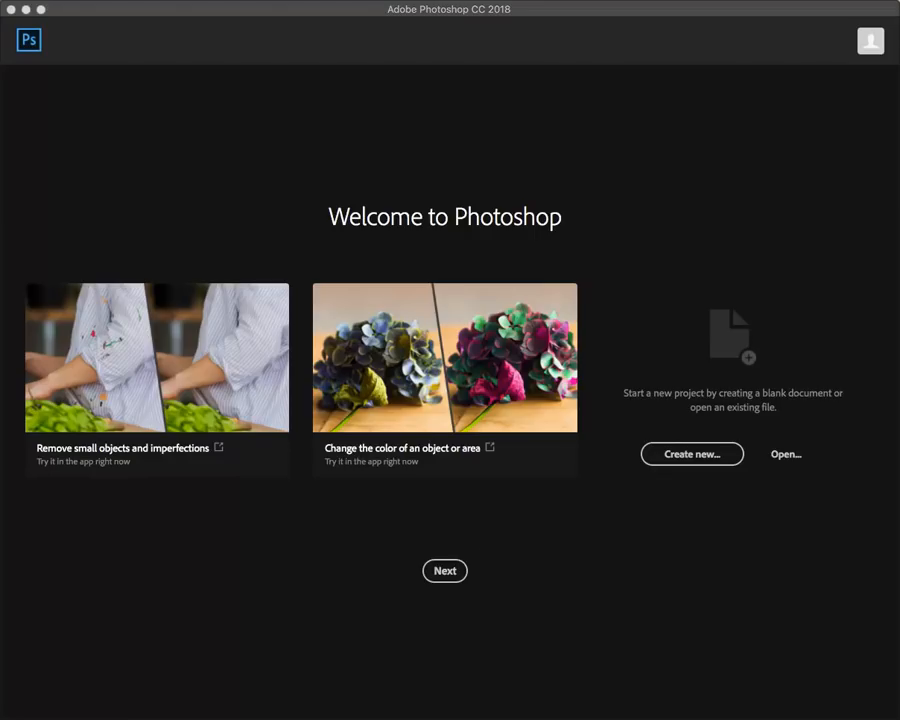
Preview the finished italy.jpg composition from the layer folder, close it and look at the source pictures beside it.
key("super+o")
key("i")
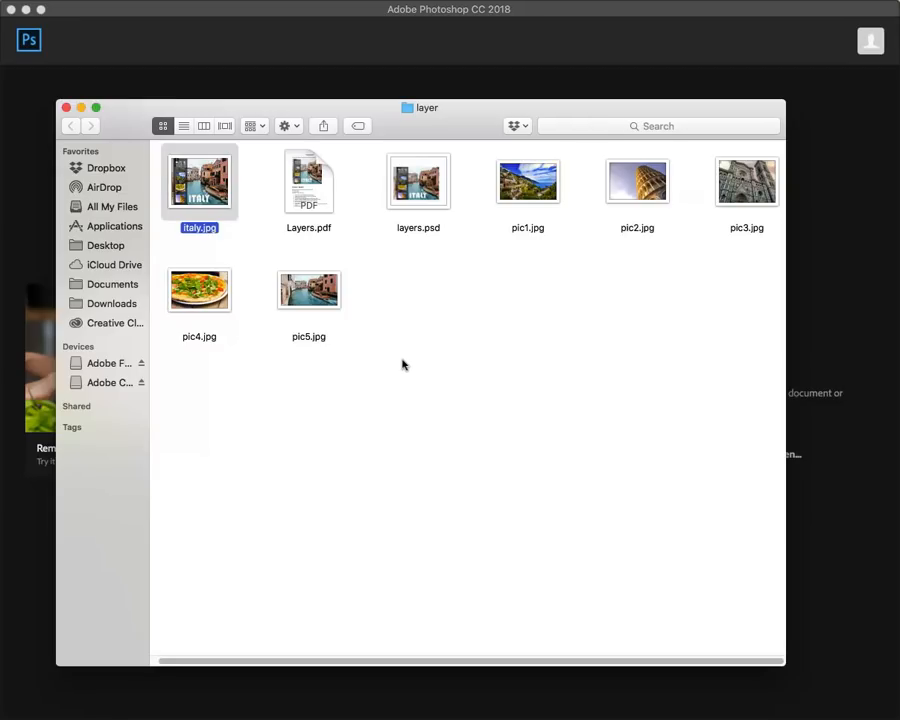
double_click(206, 194)
left_click_drag(344, 116, 322, 120)
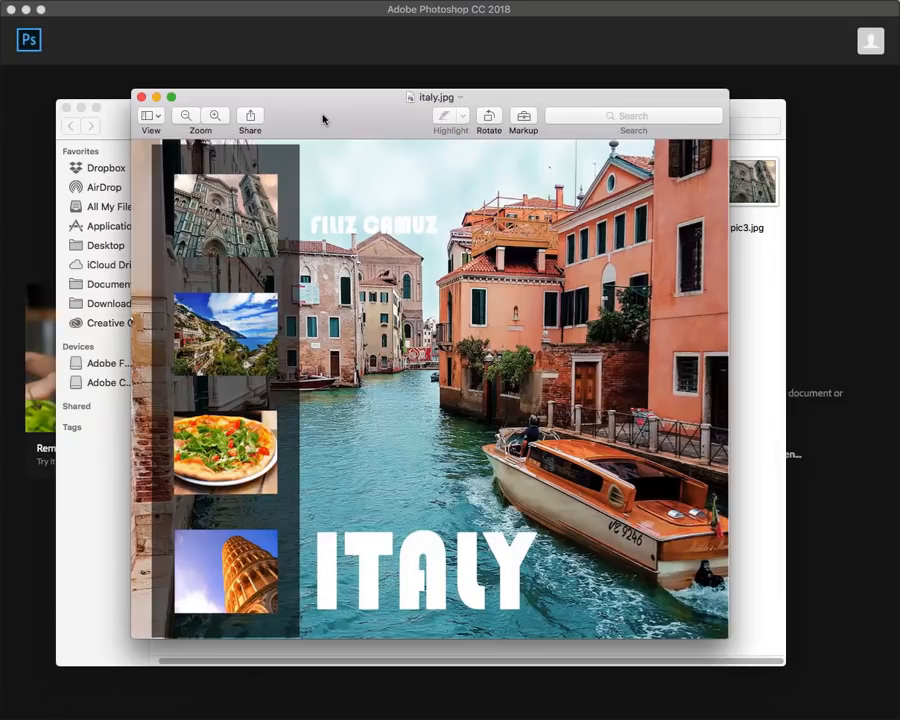
left_click_drag(322, 120, 285, 76)
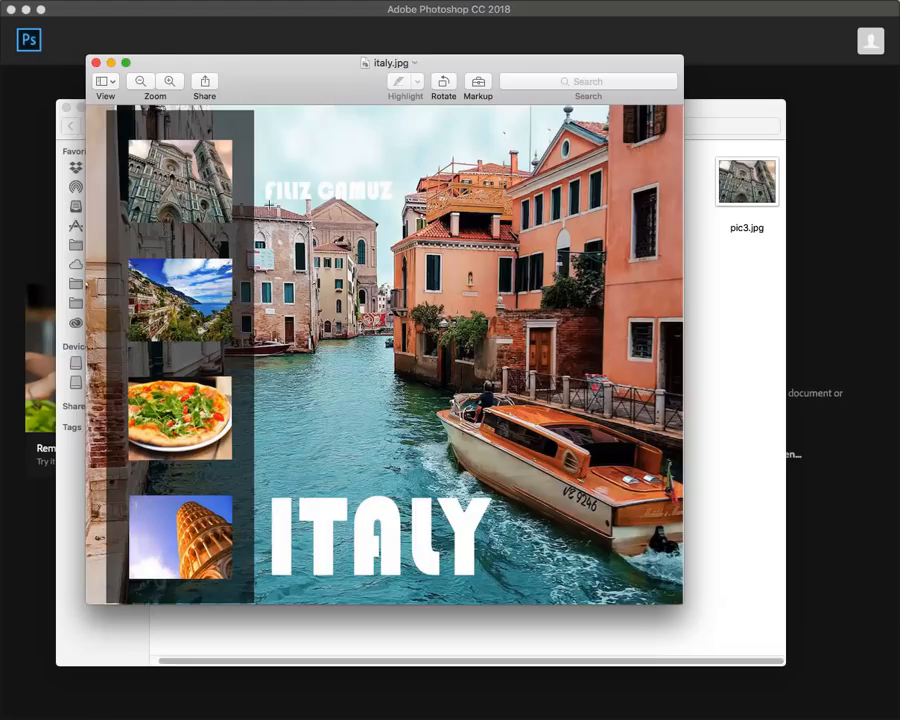
left_click(96, 63)
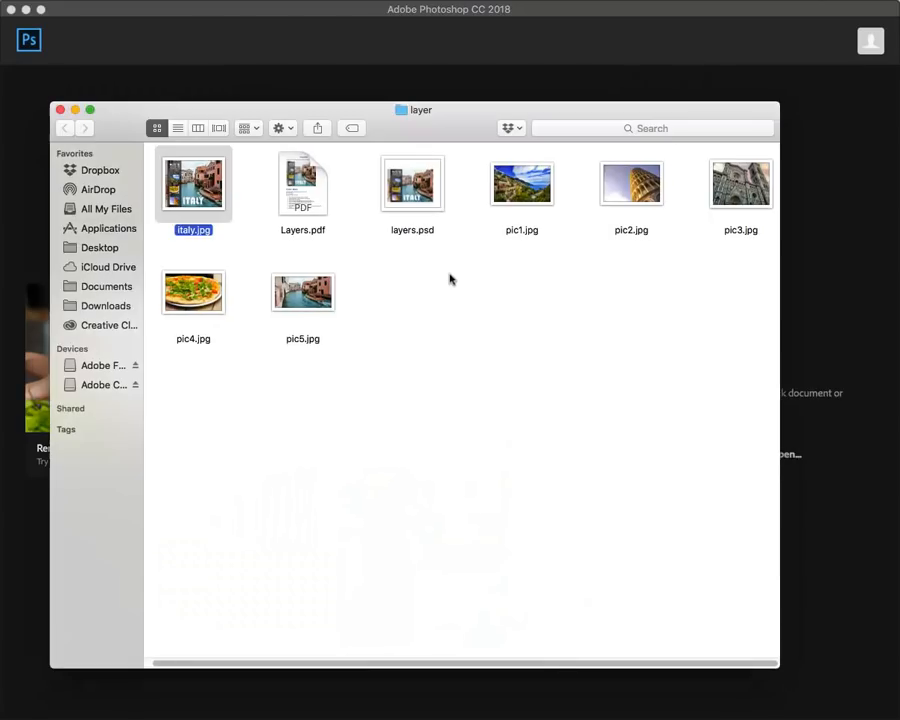
left_click_drag(474, 114, 456, 109)
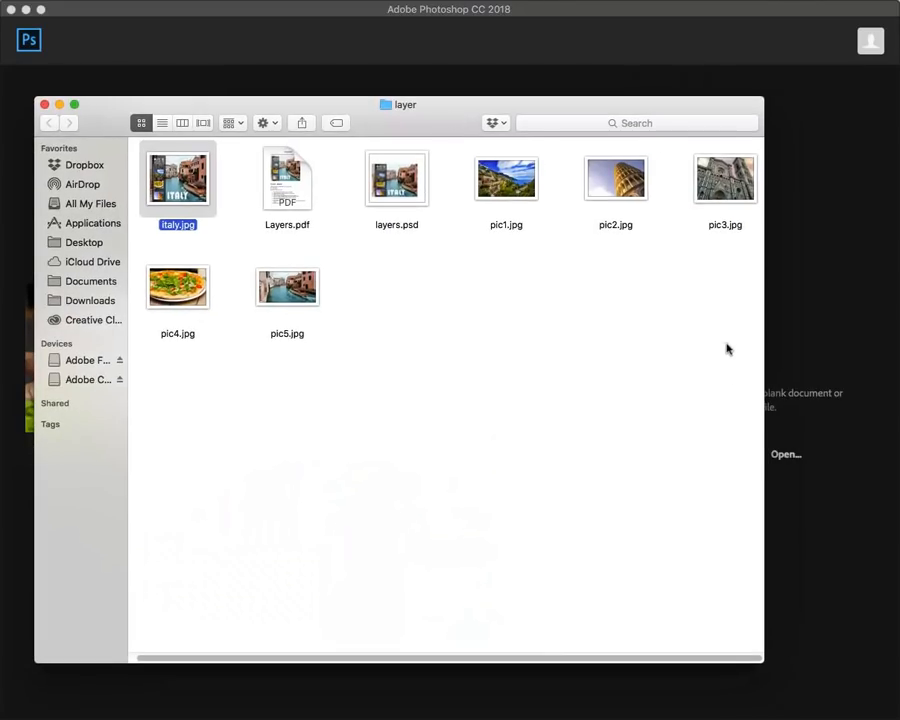
key("p")
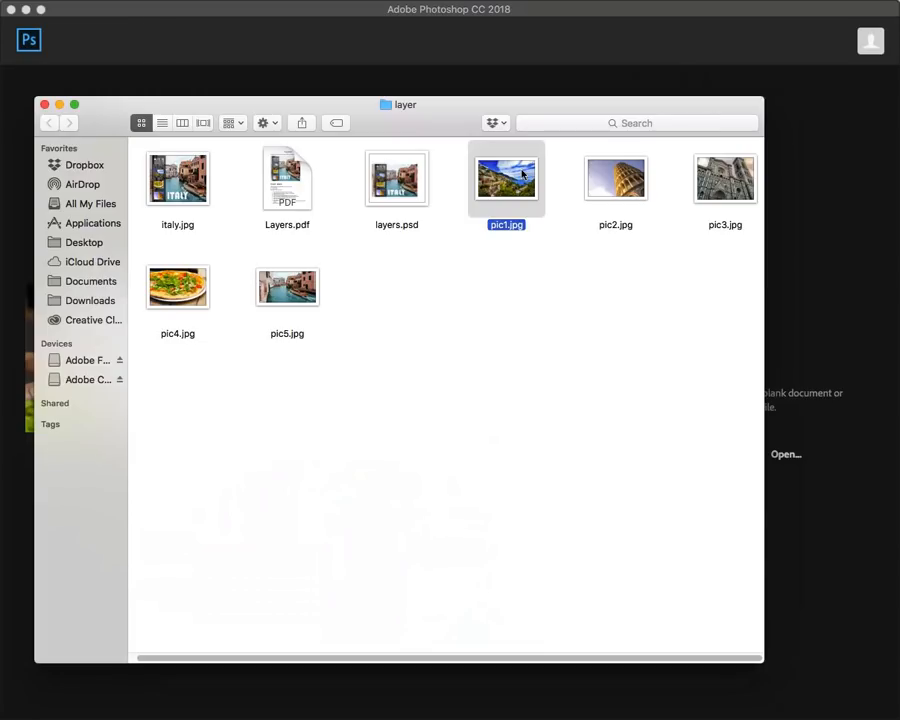
Switch back to Photoshop and open pic1.jpg through pic5.jpg from the layer folder on the Desktop.
key("super+Tab")
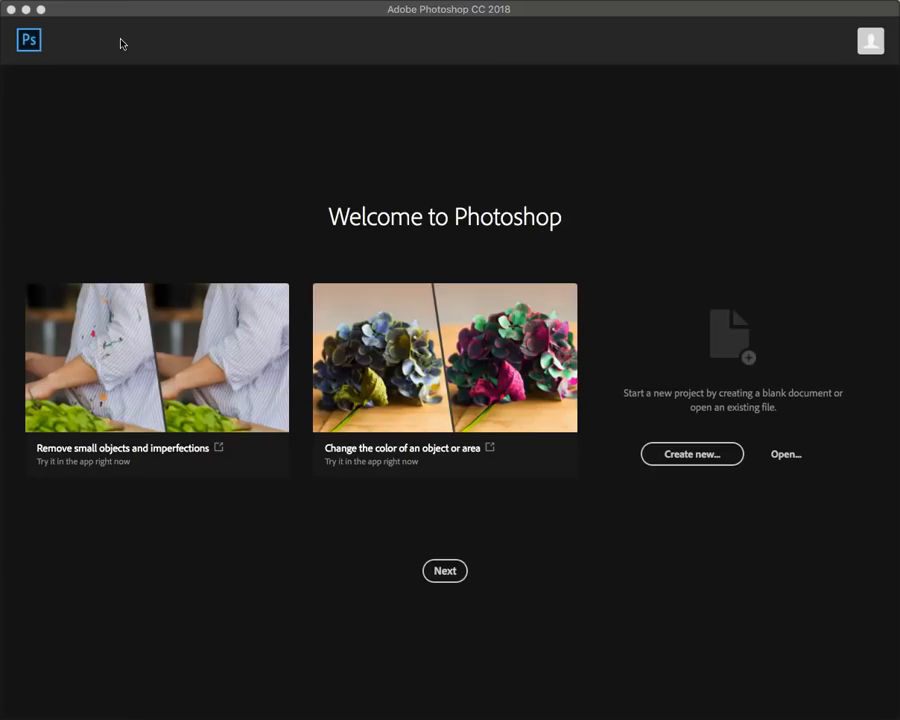
left_click(2, 2)
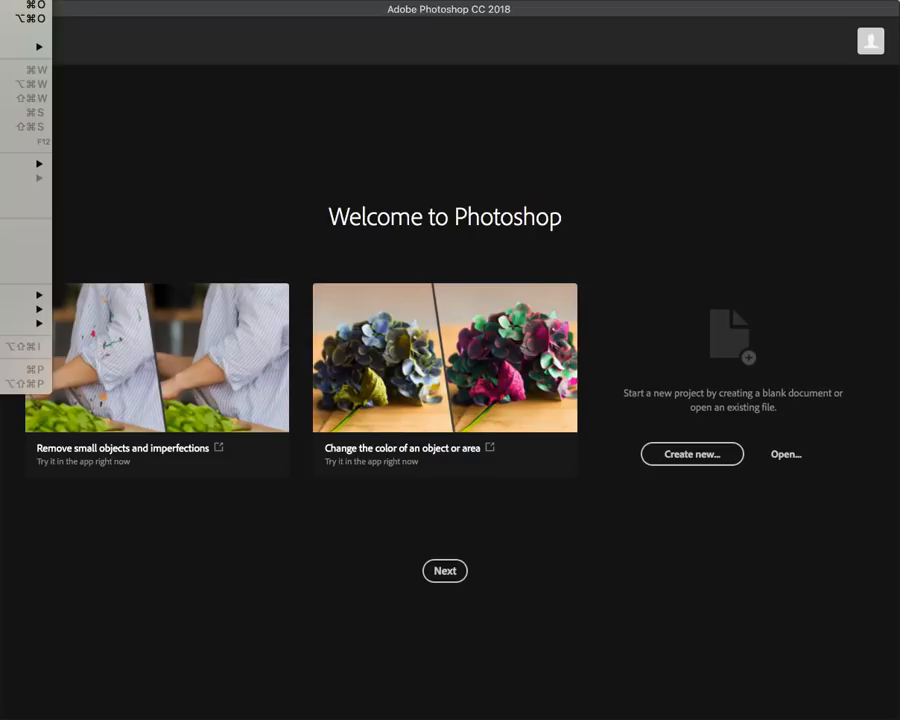
left_click(20, 4)
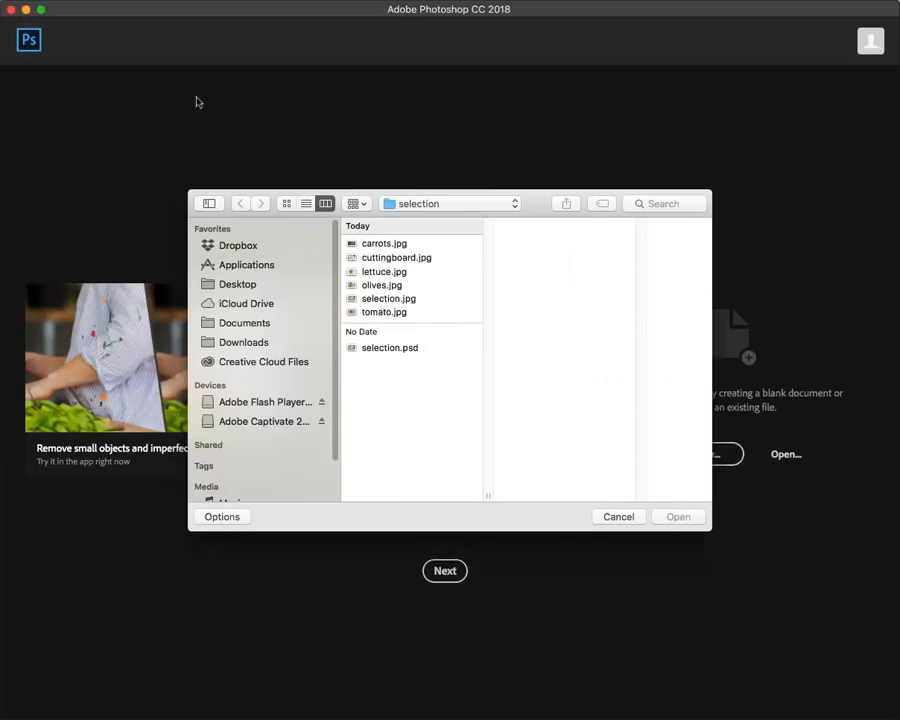
left_click(250, 285)
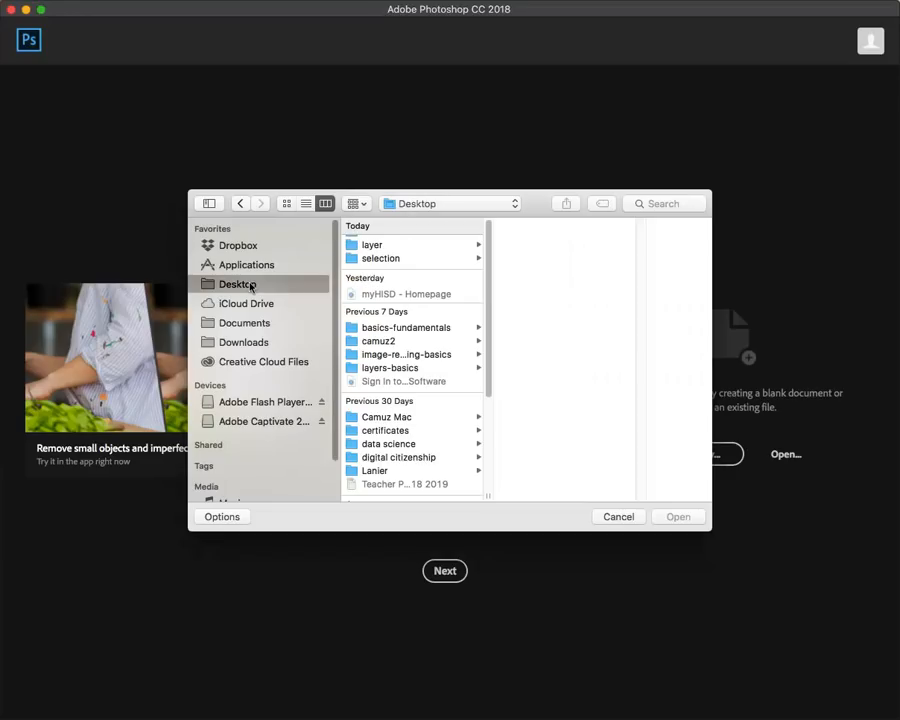
left_click(372, 245)
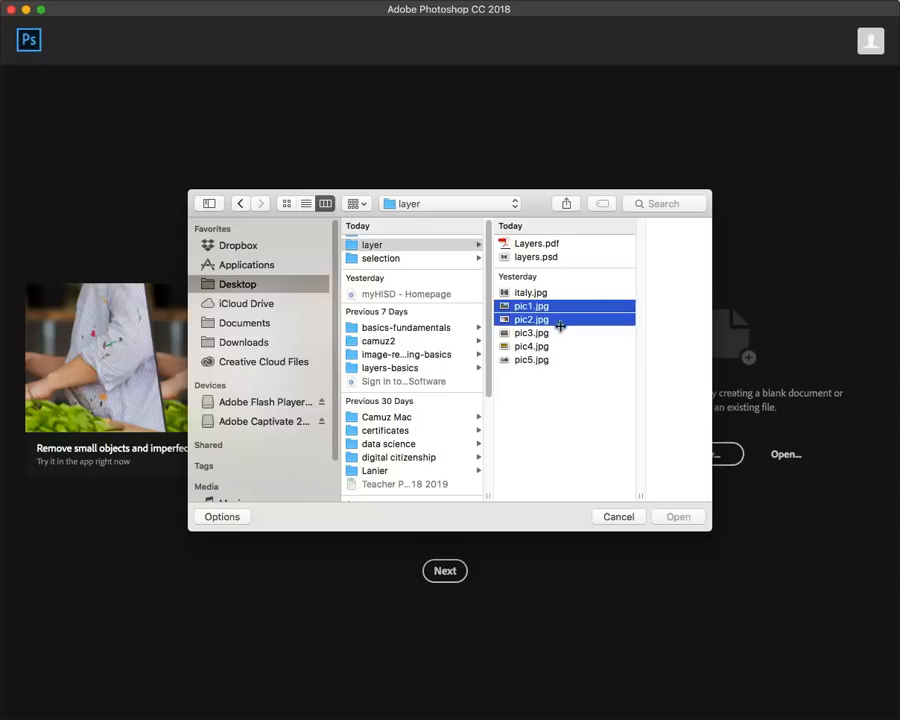
key("shift+Down")
key("shift+Down")
left_click(548, 360, "shift")
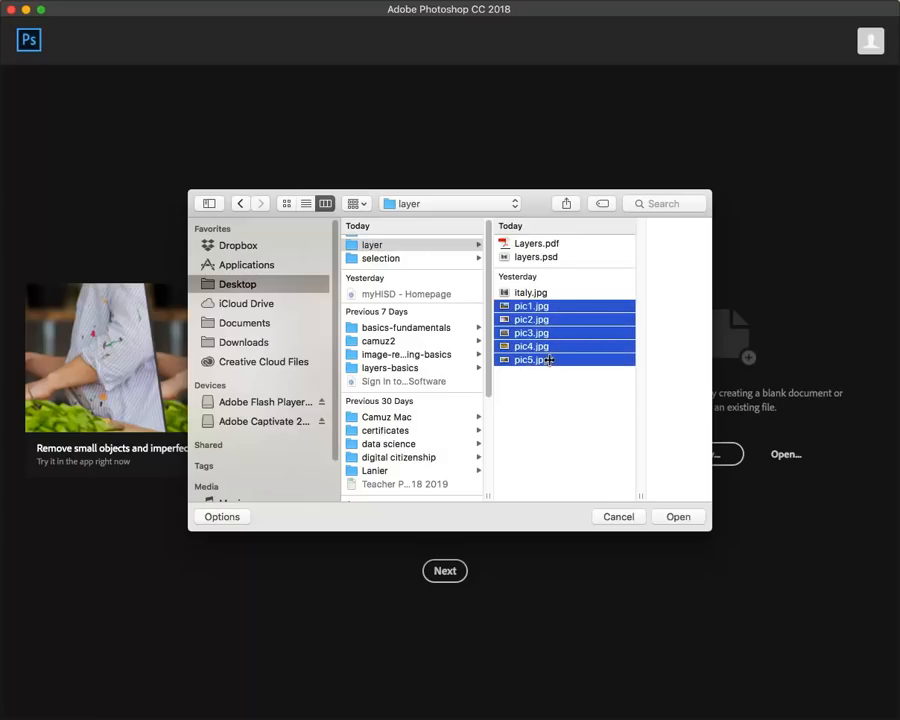
left_click(678, 517)
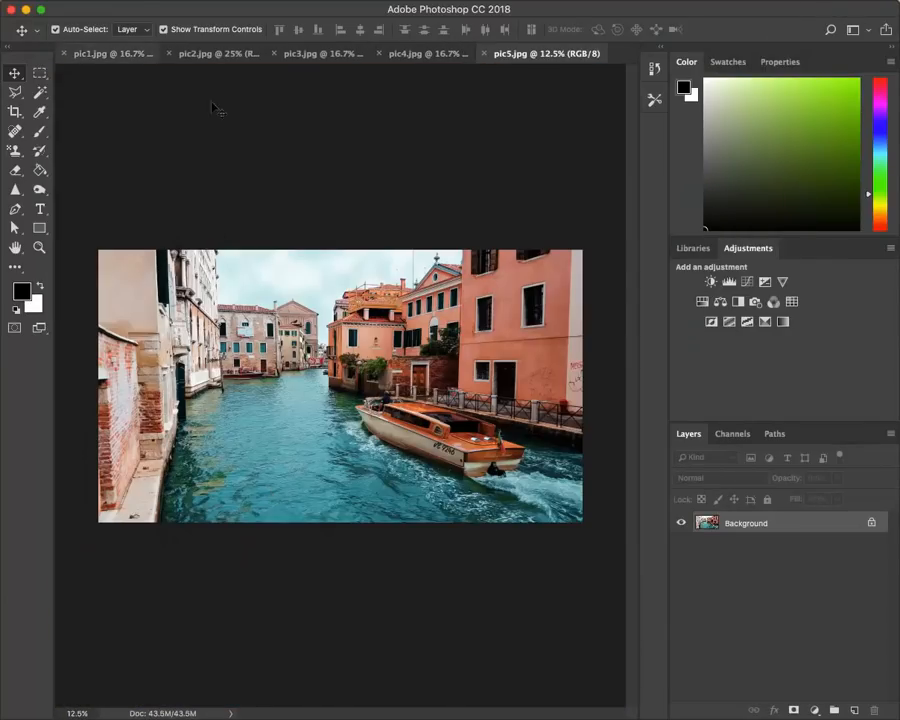
Look through the open pictures one by one, from pic1.jpg to pic5.jpg.
left_click(125, 54)
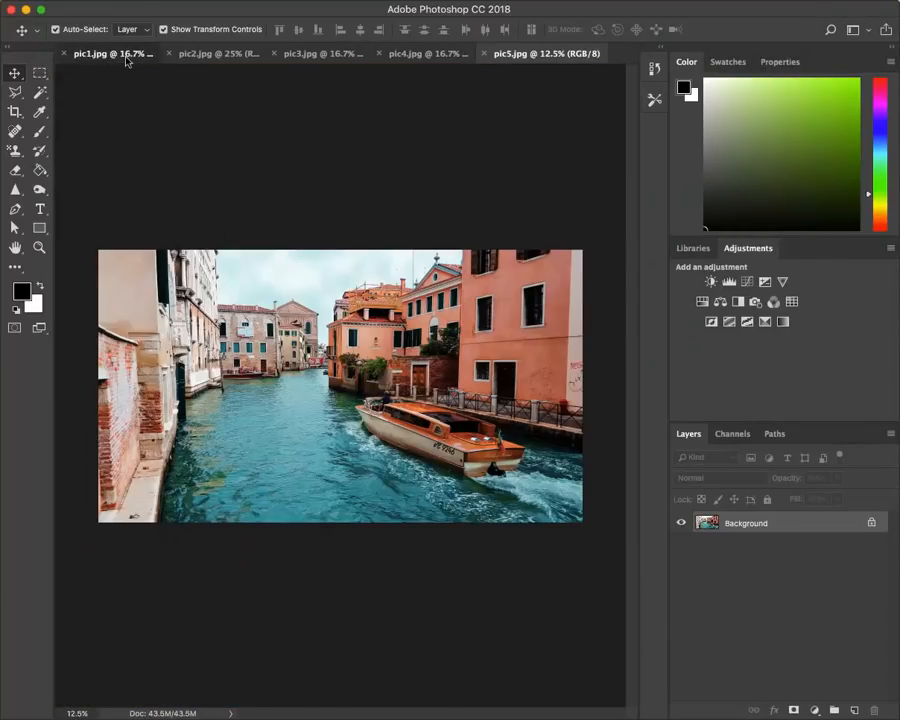
left_click(216, 55)
left_click(324, 56)
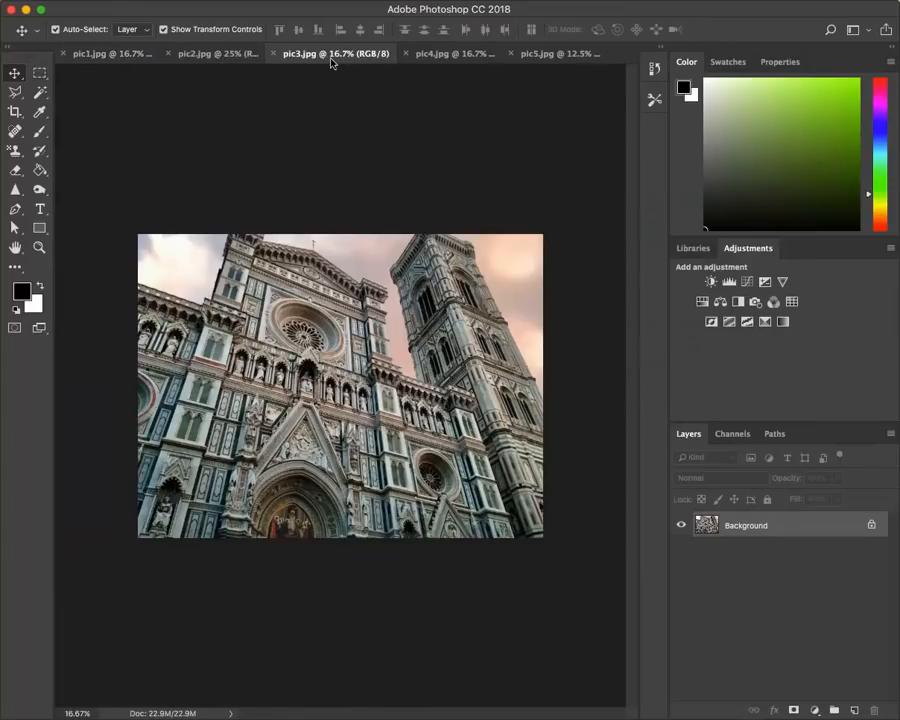
left_click(446, 57)
left_click(535, 60)
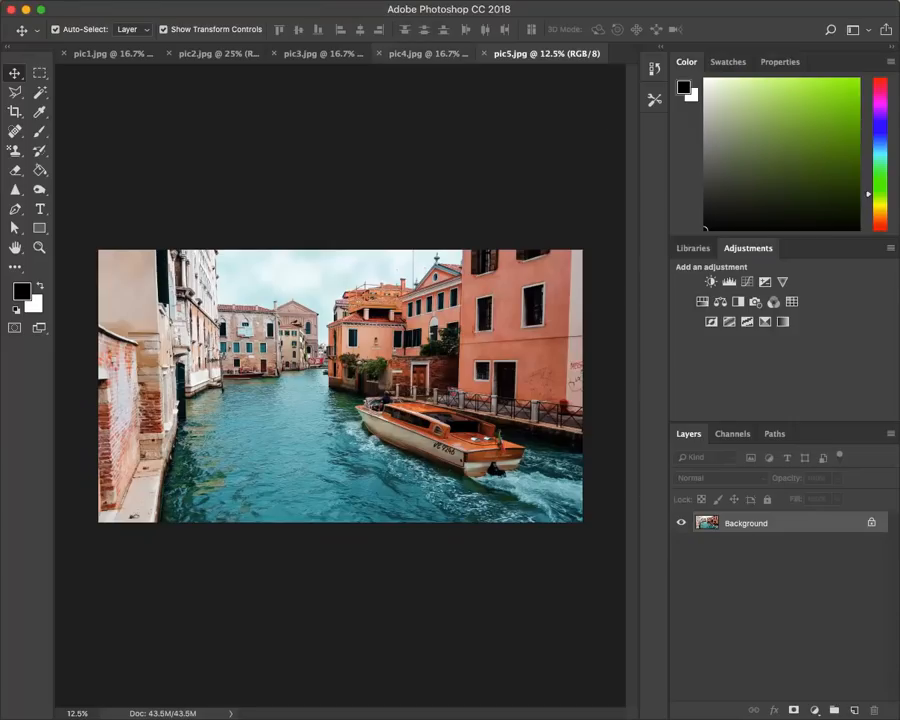
left_click(431, 55)
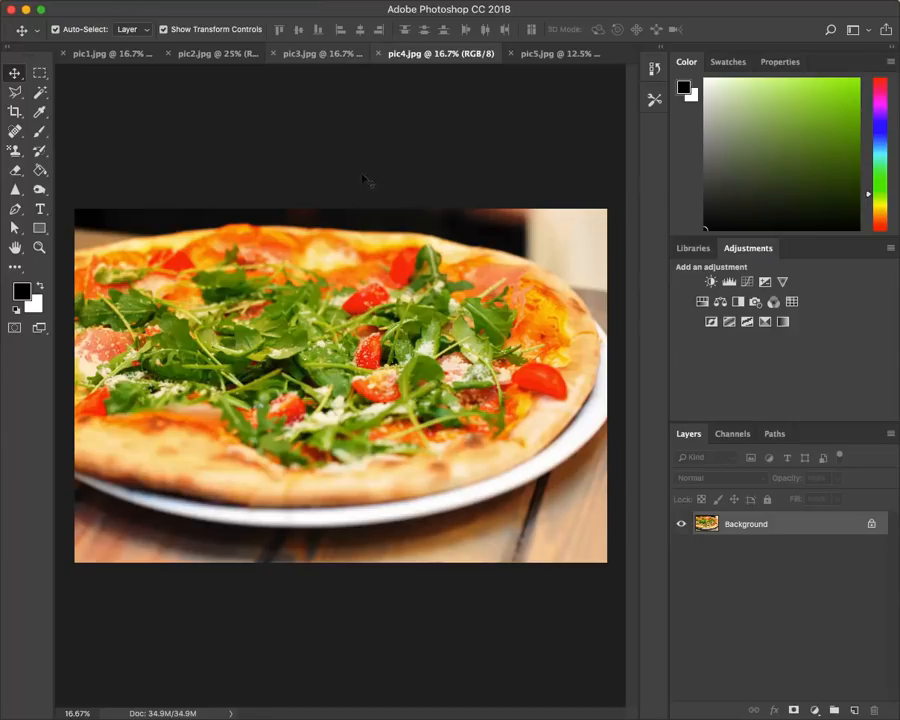
left_click(309, 57)
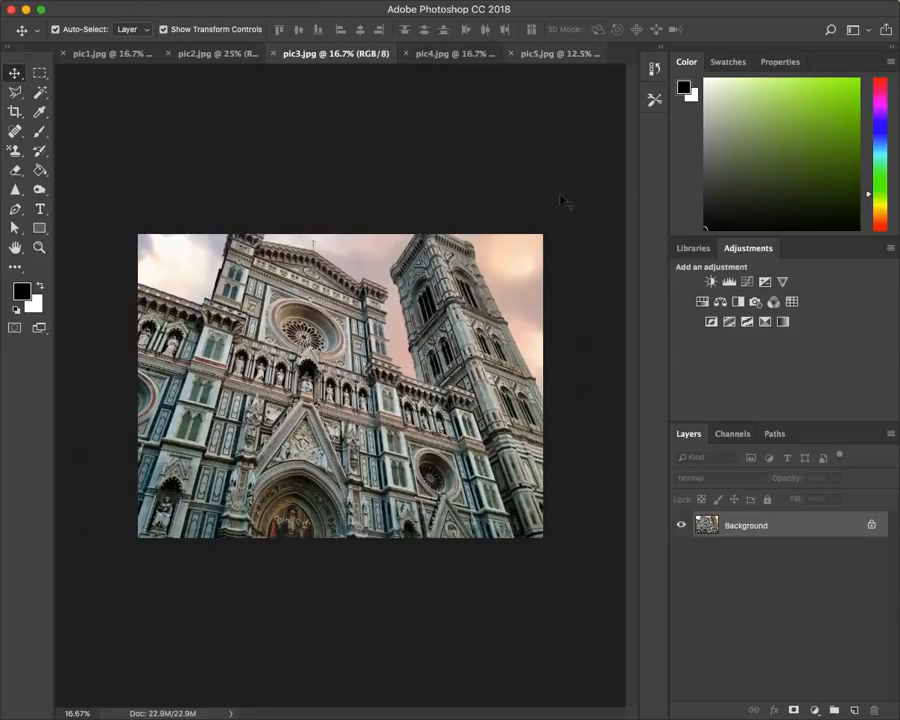
Convert the locked Background of pic5.jpg, the canal picture, into a normal layer.
left_click(548, 55)
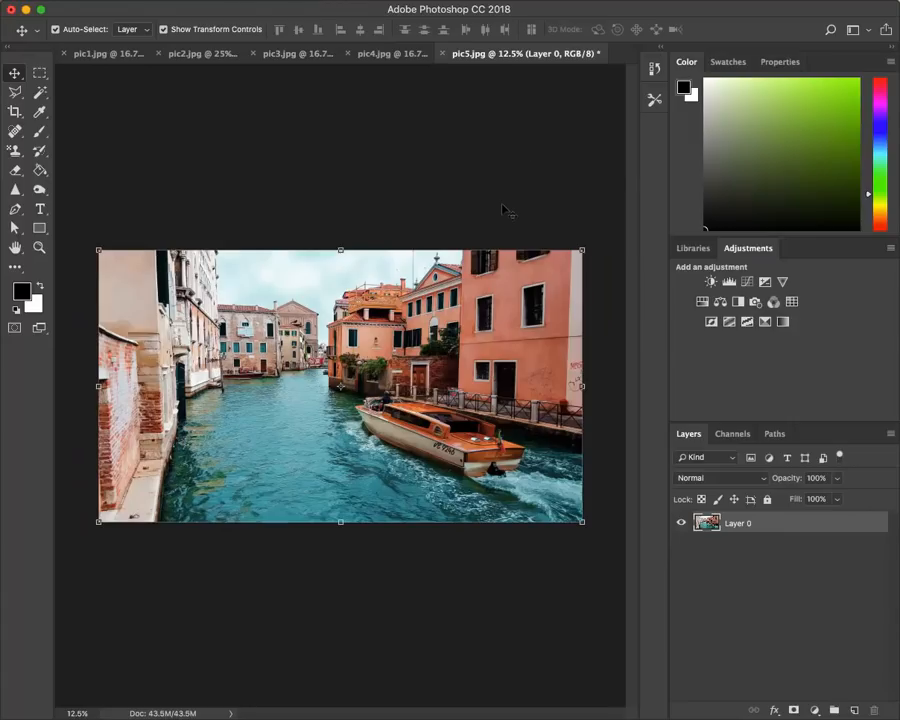
double_click(872, 527)
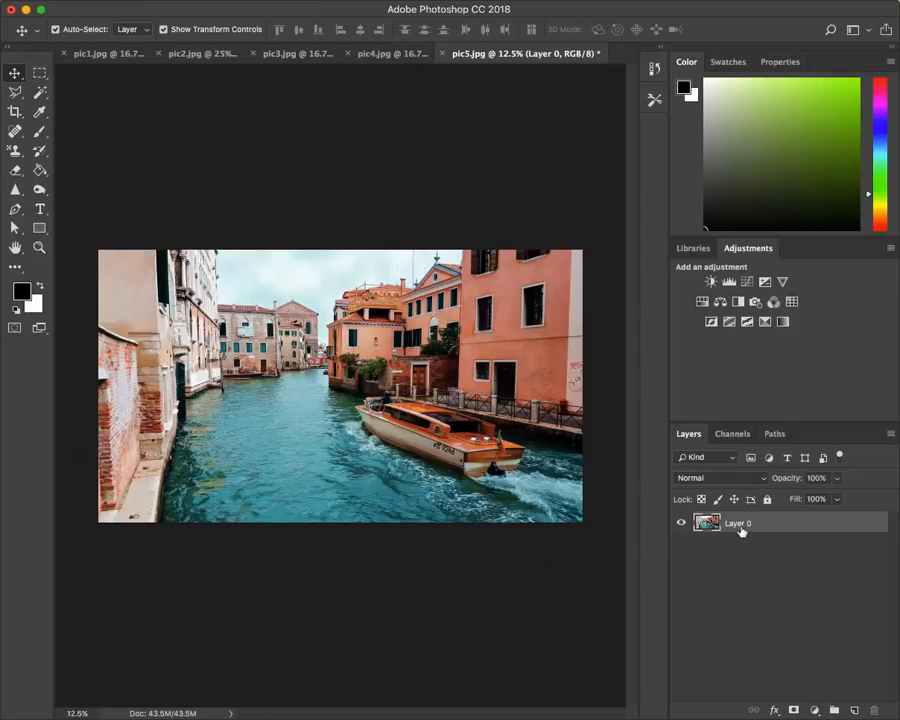
left_click(437, 320)
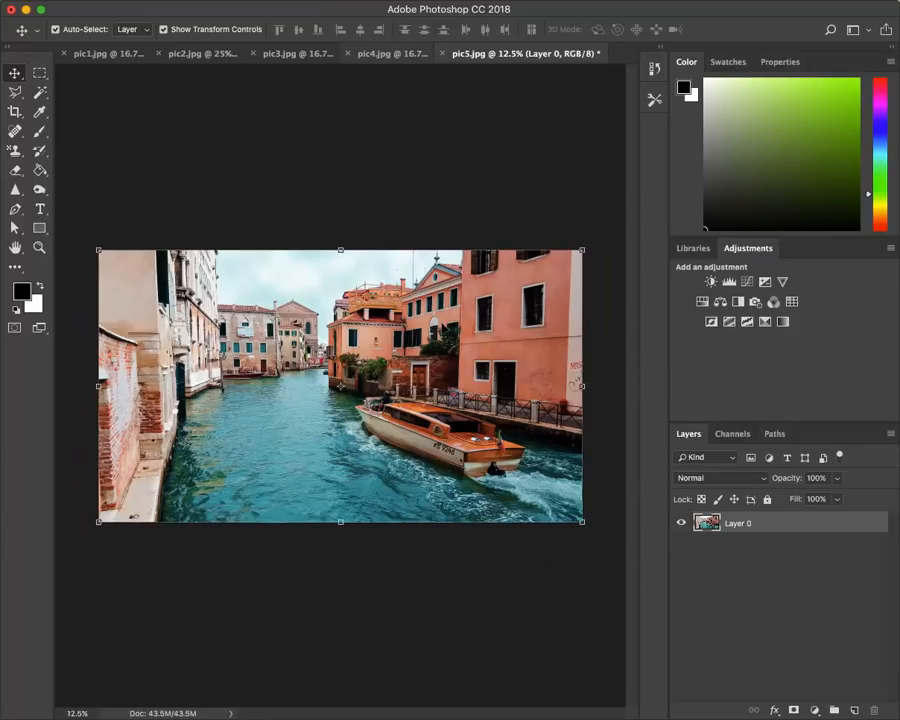
Float pic4.jpg in its own window and place it so that the lower part of the canal picture stays uncovered.
left_click(378, 53)
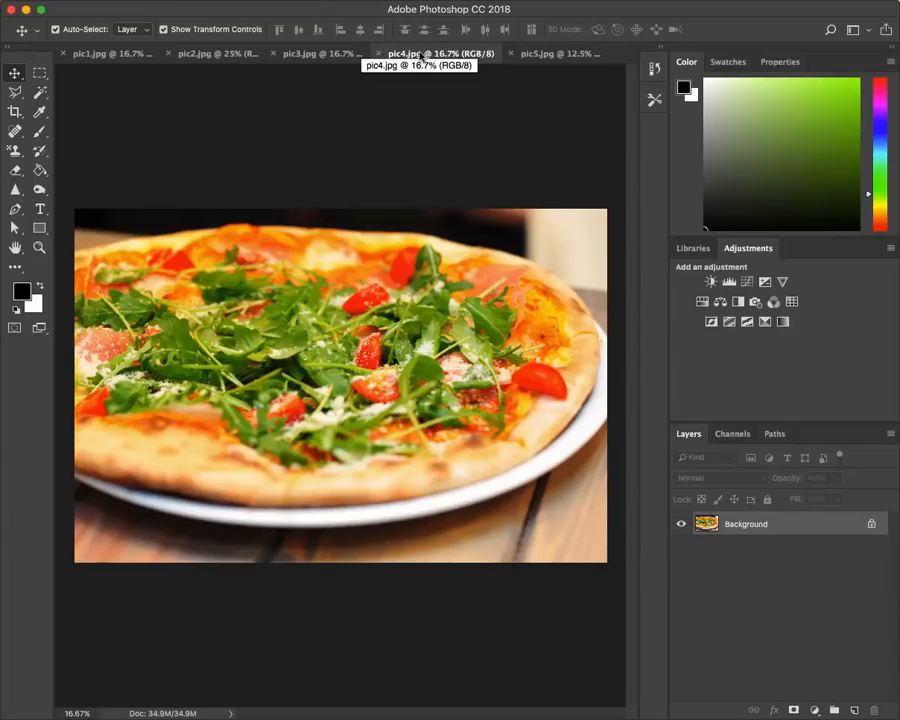
left_click_drag(425, 54, 2, 134)
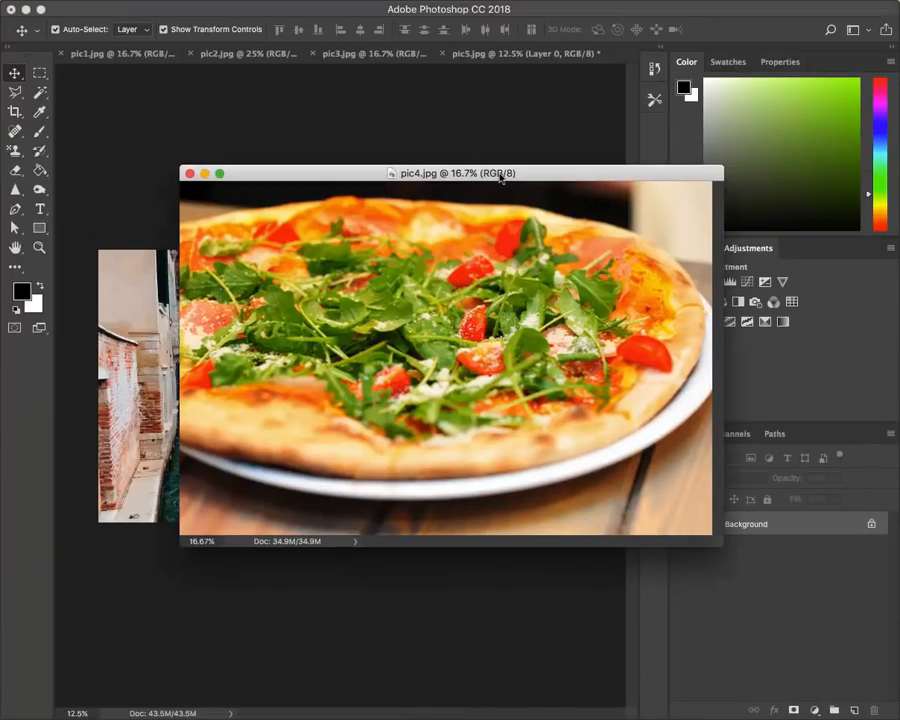
left_click_drag(500, 176, 523, 137)
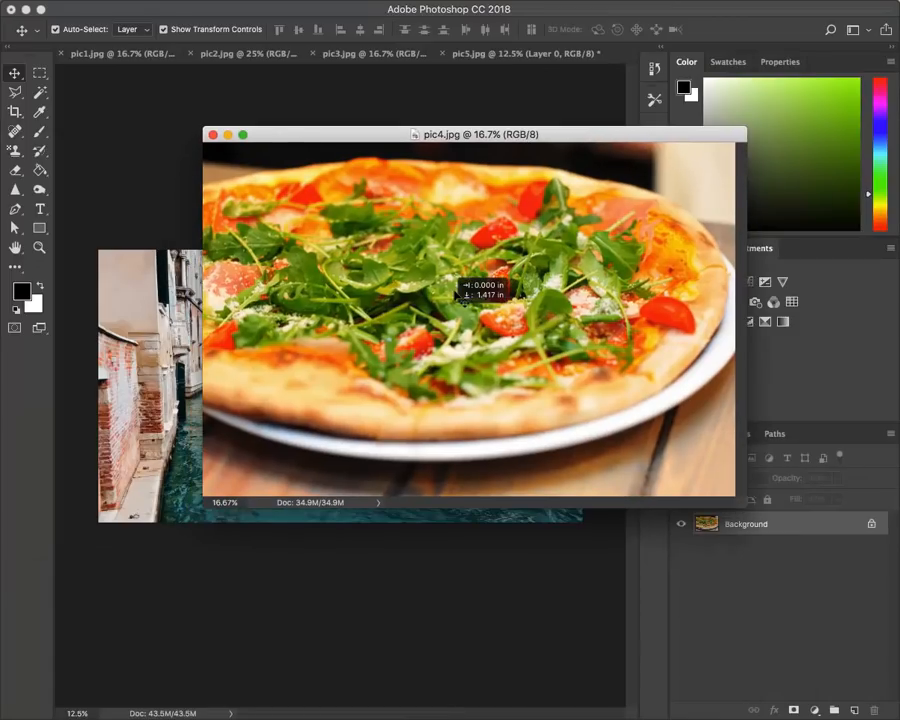
left_click_drag(462, 290, 360, 327)
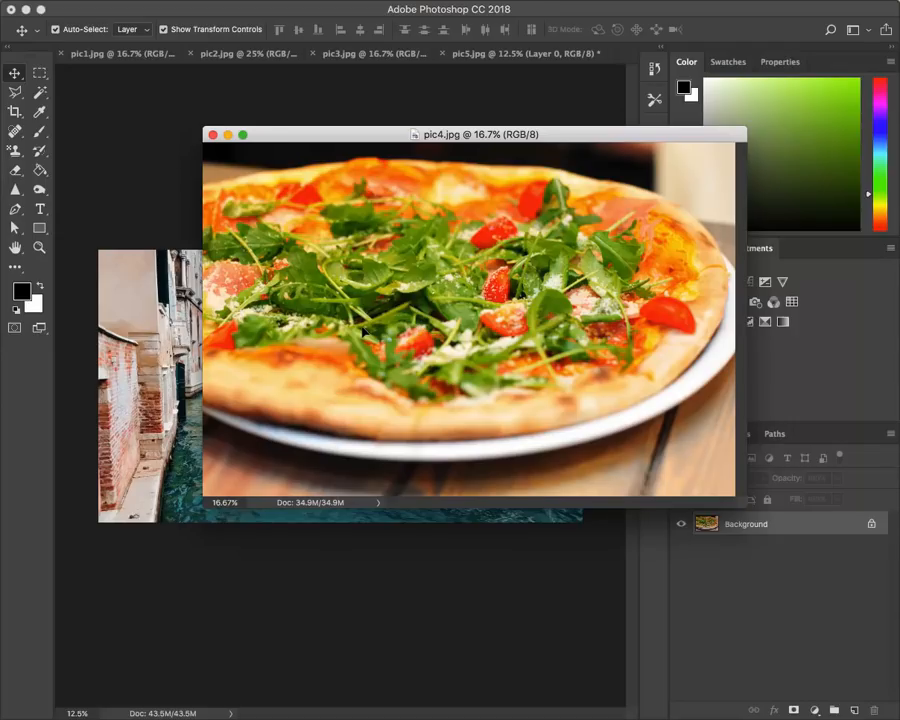
left_click(424, 273)
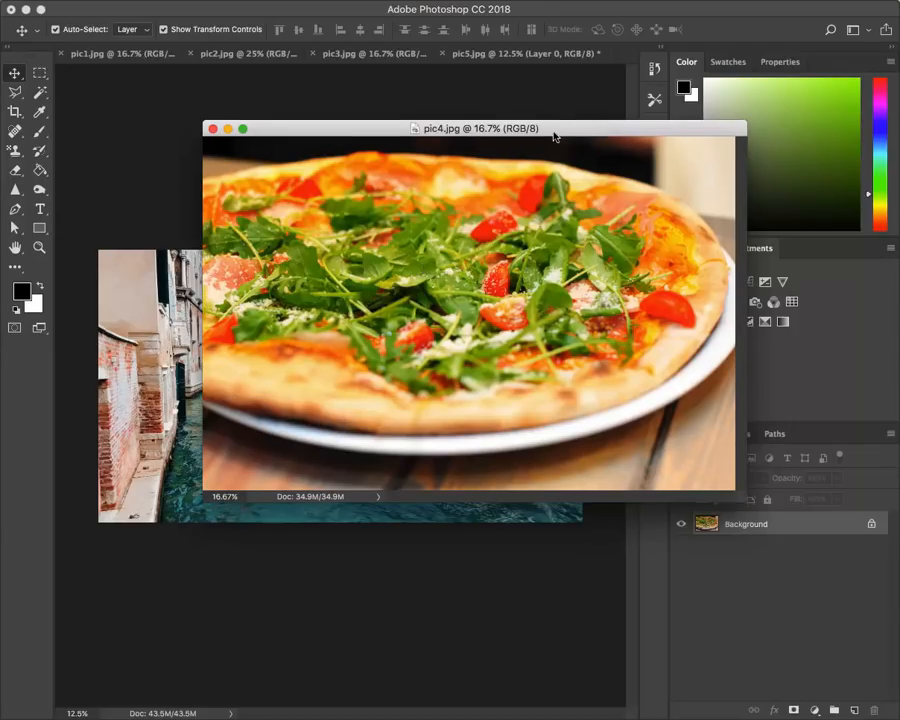
left_click_drag(574, 140, 507, 43)
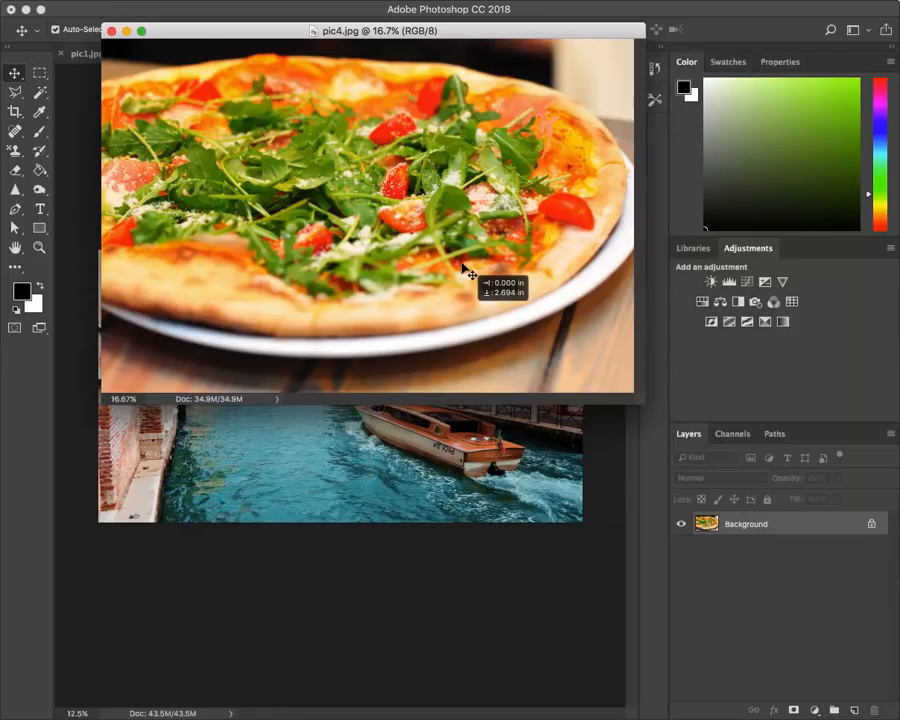
Unlock the Background of the pizza picture pic4.jpg so it becomes a normal layer.
left_click_drag(468, 272, 490, 285)
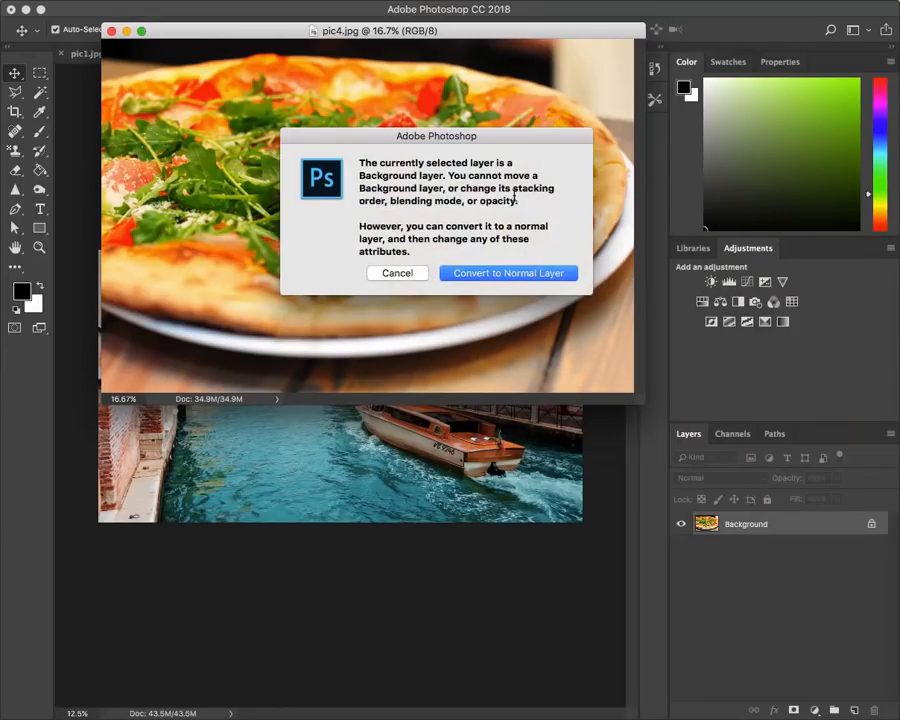
left_click(413, 272)
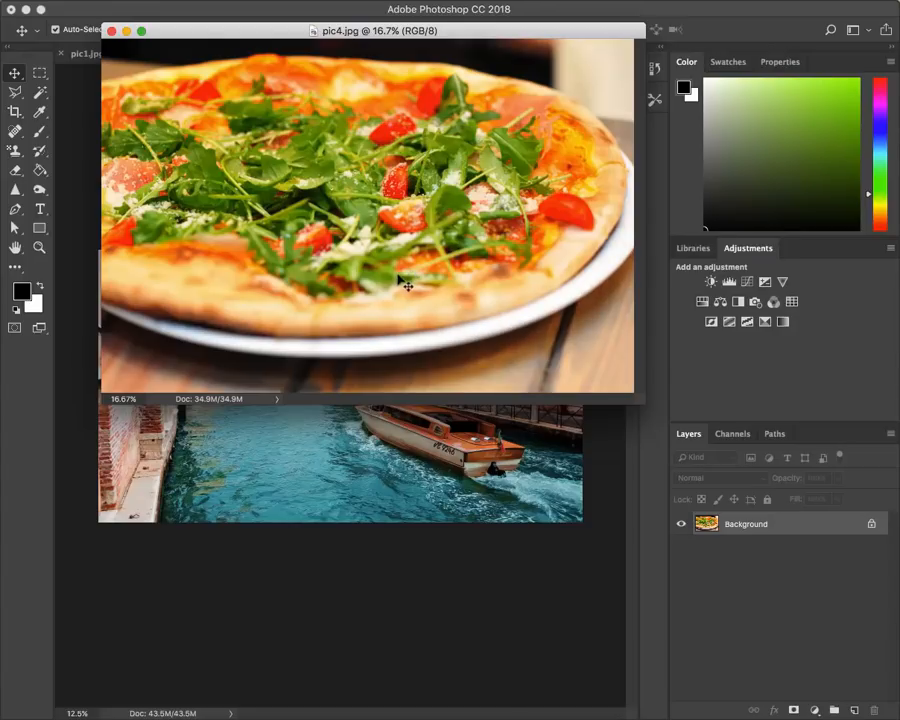
left_click(872, 526)
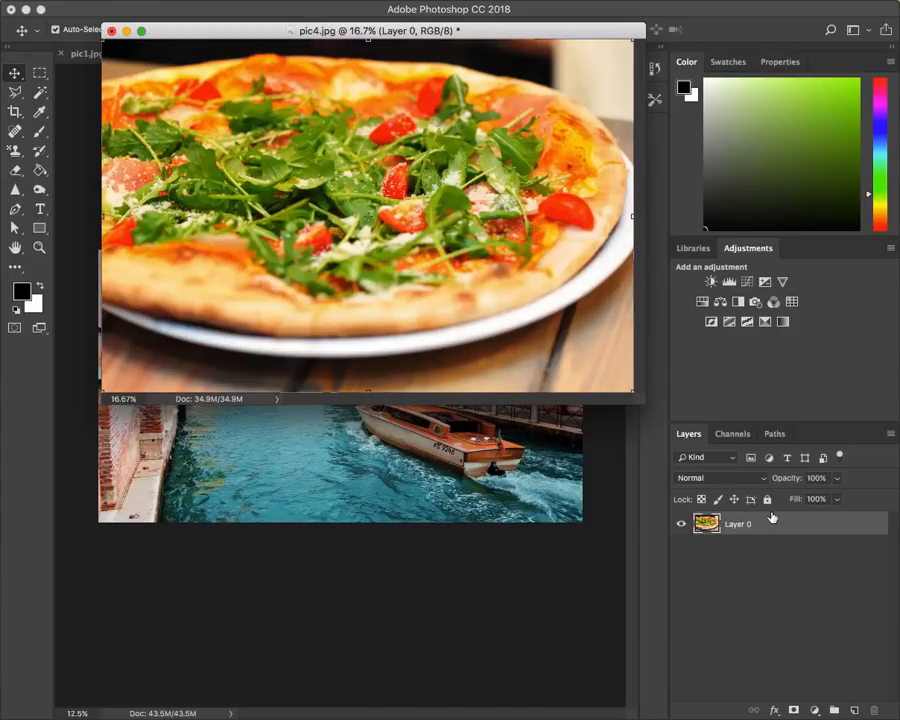
Copy the pizza layer into pic5.jpg and center it horizontally against the bottom edge of the canvas.
left_click_drag(777, 526, 365, 583)
left_click_drag(397, 518, 359, 365)
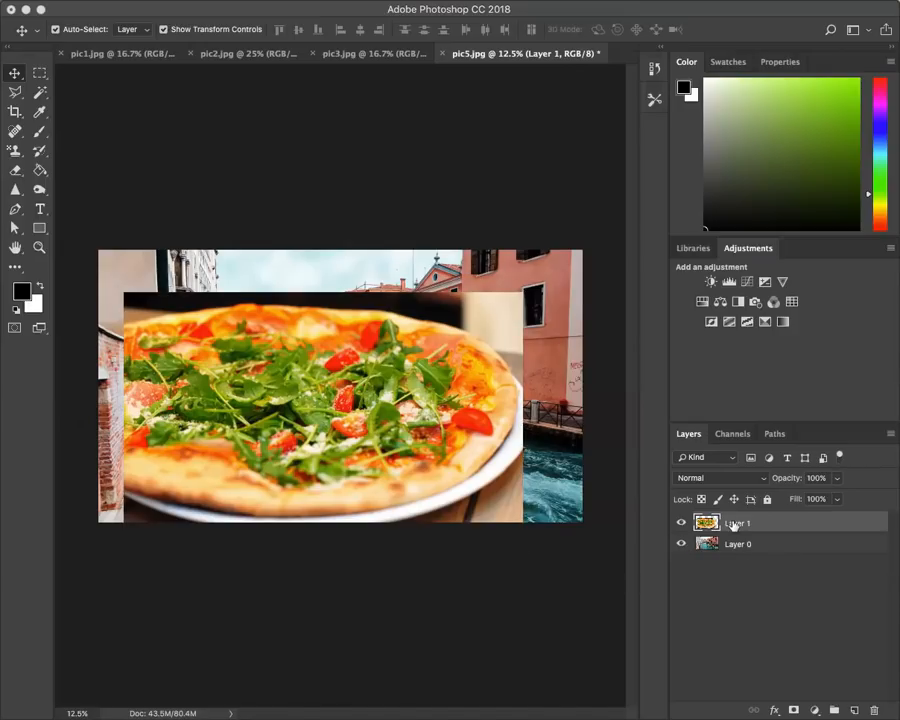
left_click_drag(409, 436, 409, 352)
left_click_drag(438, 411, 453, 412)
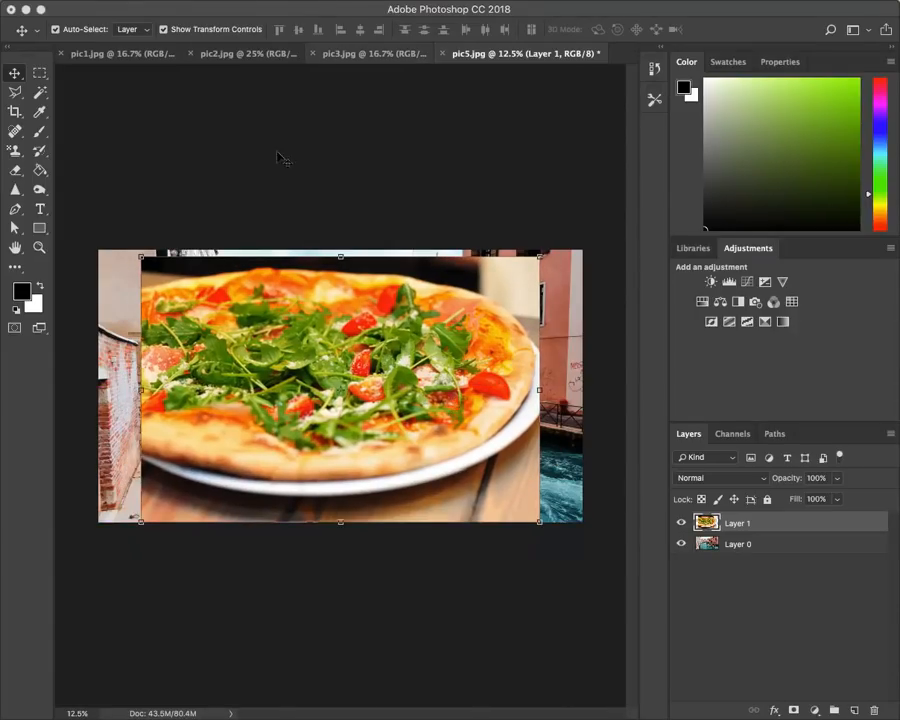
Float the cathedral picture pic3.jpg in its own window and convert its locked Background into a normal layer.
left_click(358, 54)
left_click_drag(362, 54, 50, 169)
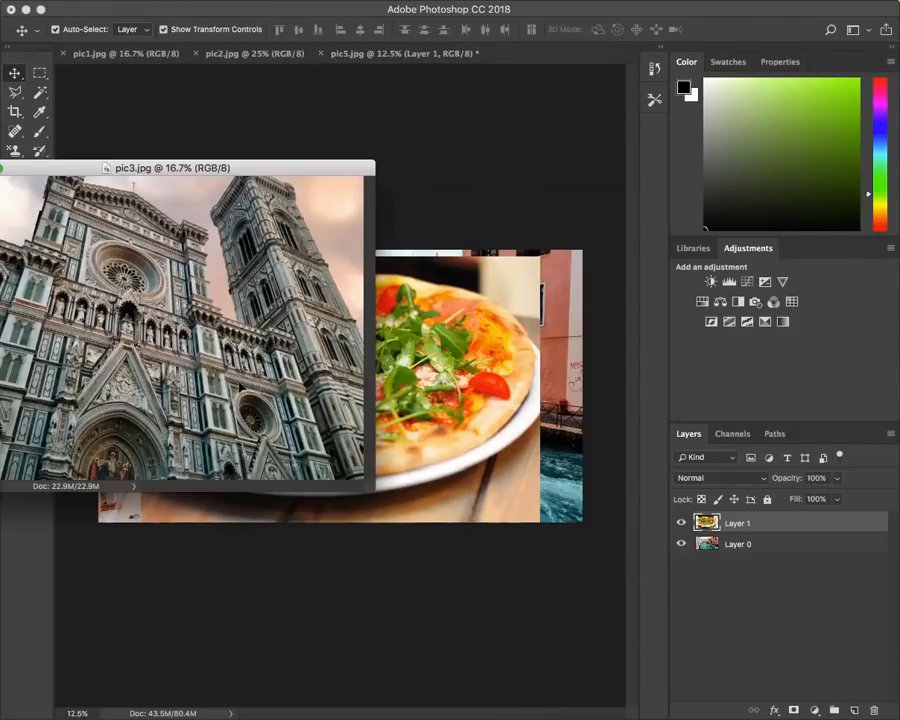
left_click(4, 344)
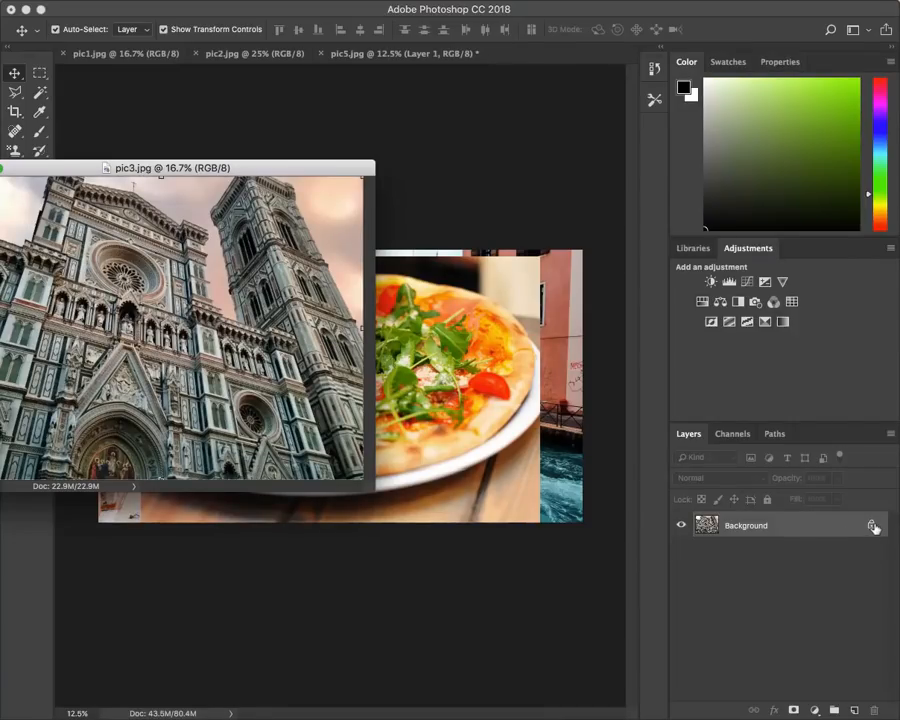
left_click(873, 527)
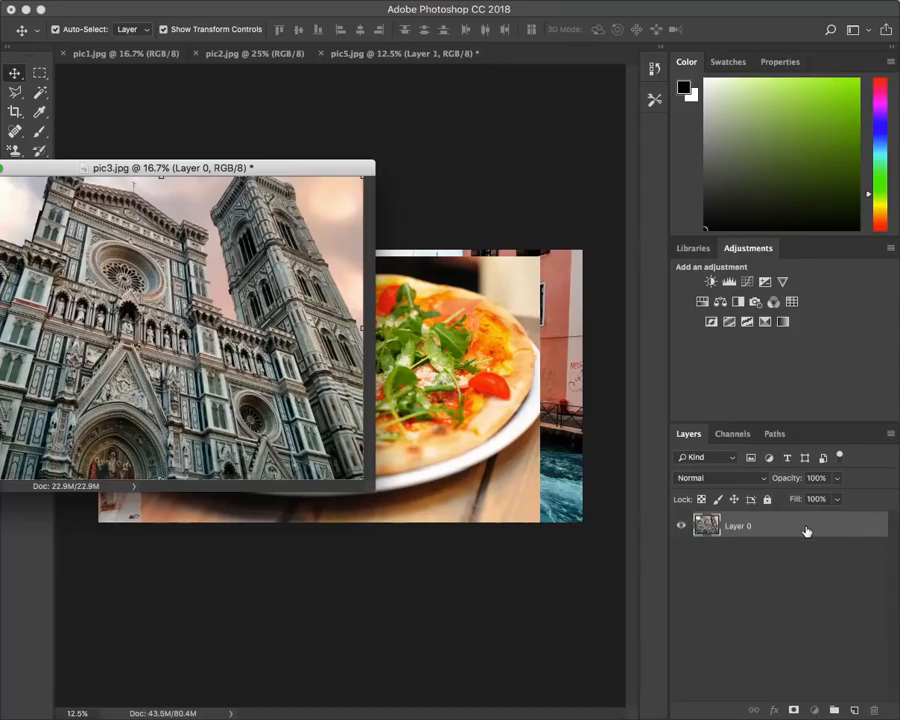
Copy the cathedral layer into pic5.jpg, lining its left side up with the left side of the pizza layer.
left_click_drag(804, 530, 573, 606)
left_click_drag(480, 517, 291, 373)
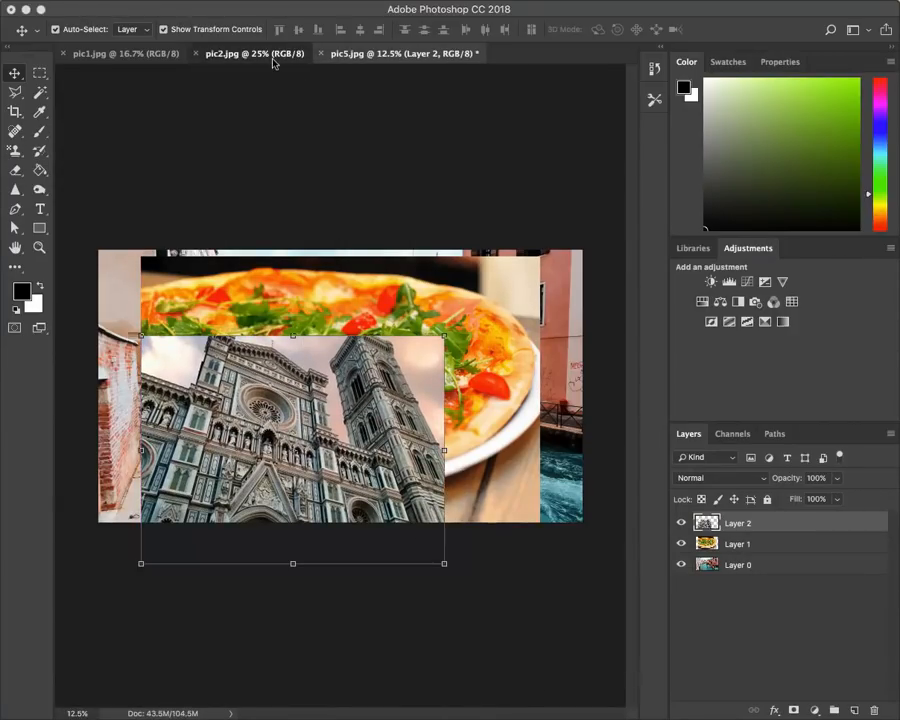
Unlock the Background of the tower picture pic2.jpg and copy the layer from a floating window to the center of pic5.jpg.
left_click(272, 54)
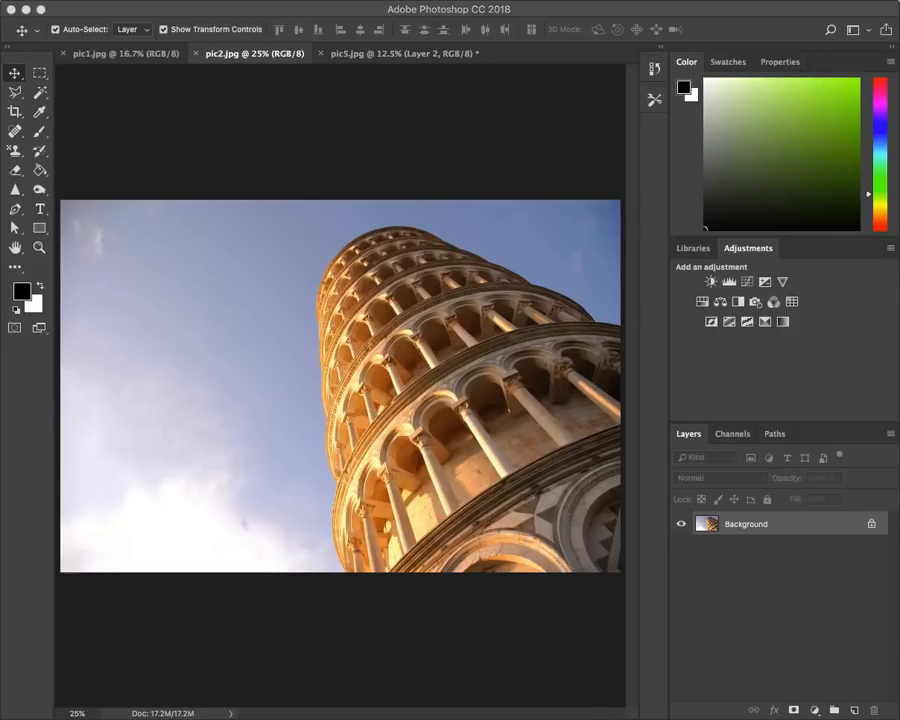
left_click(871, 524)
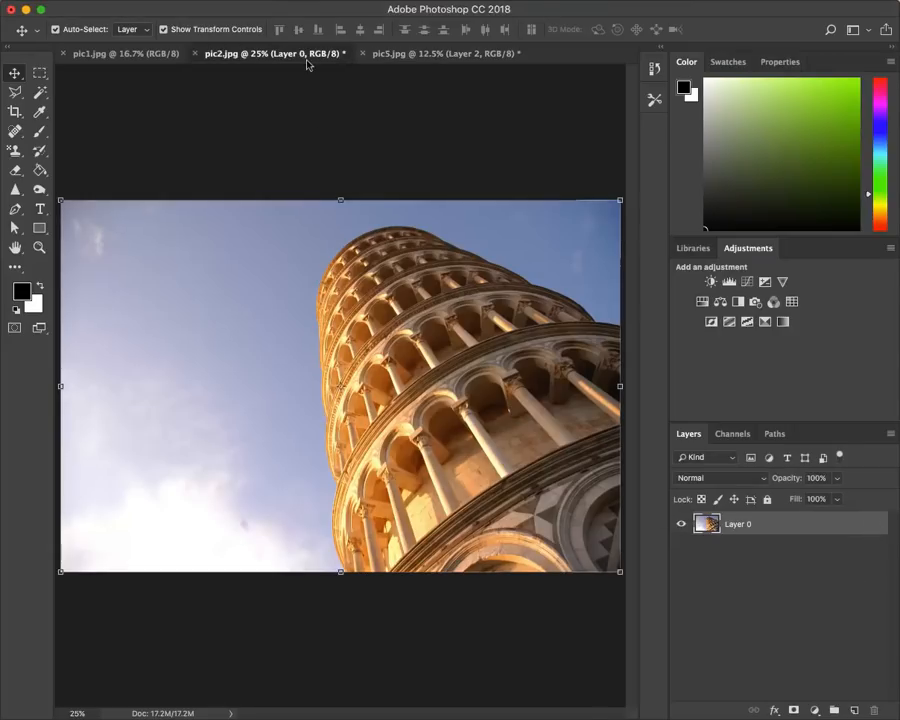
left_click_drag(303, 64, 311, 152)
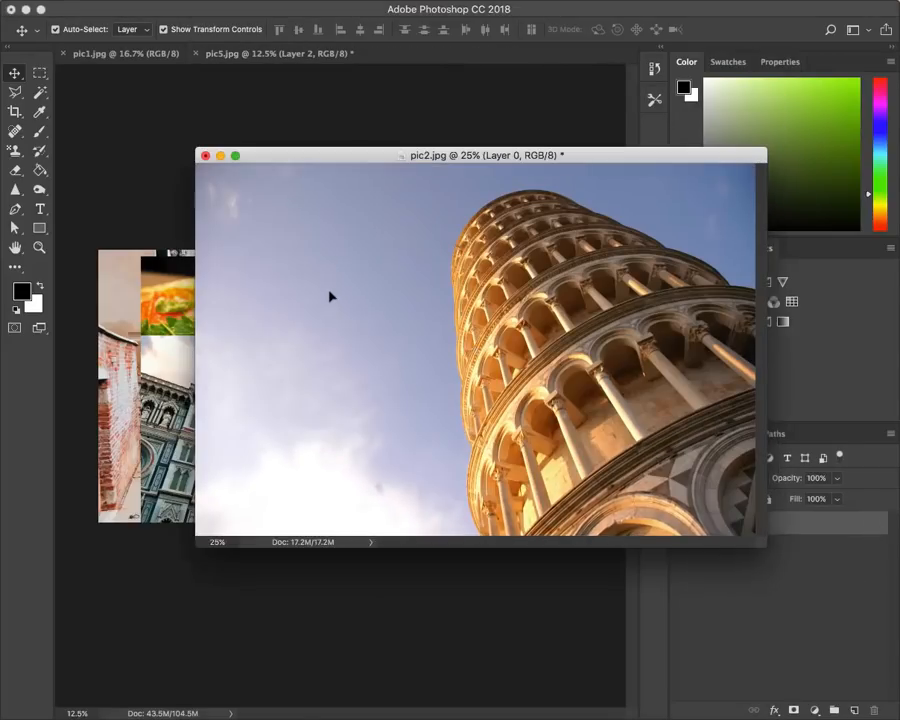
left_click_drag(779, 523, 438, 410)
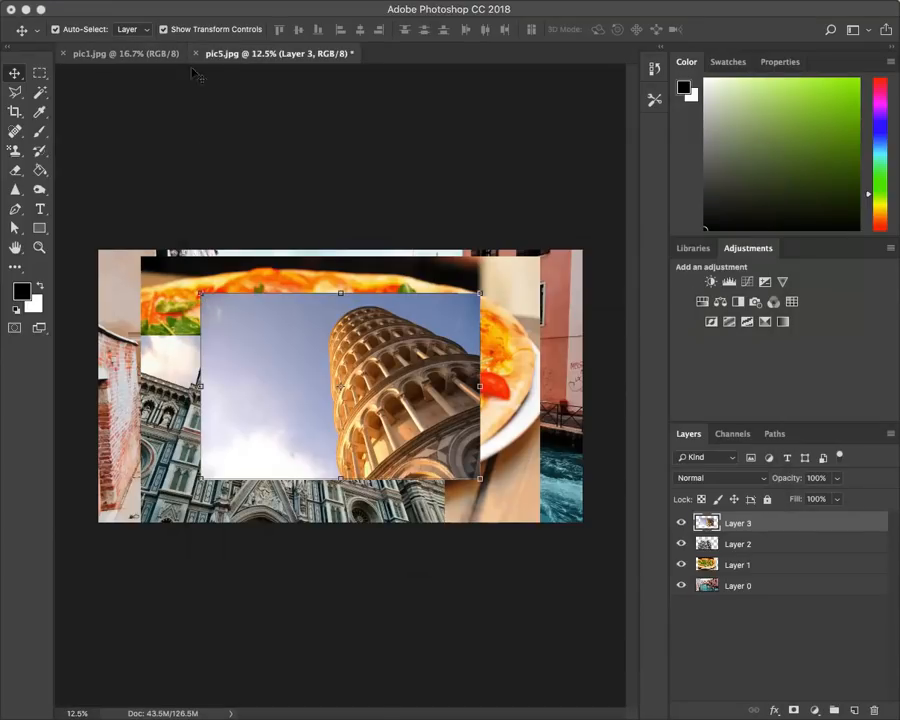
Unlock the Background of the coast picture pic1.jpg and copy the layer from a floating window into pic5.jpg, over the tower picture.
left_click(155, 54)
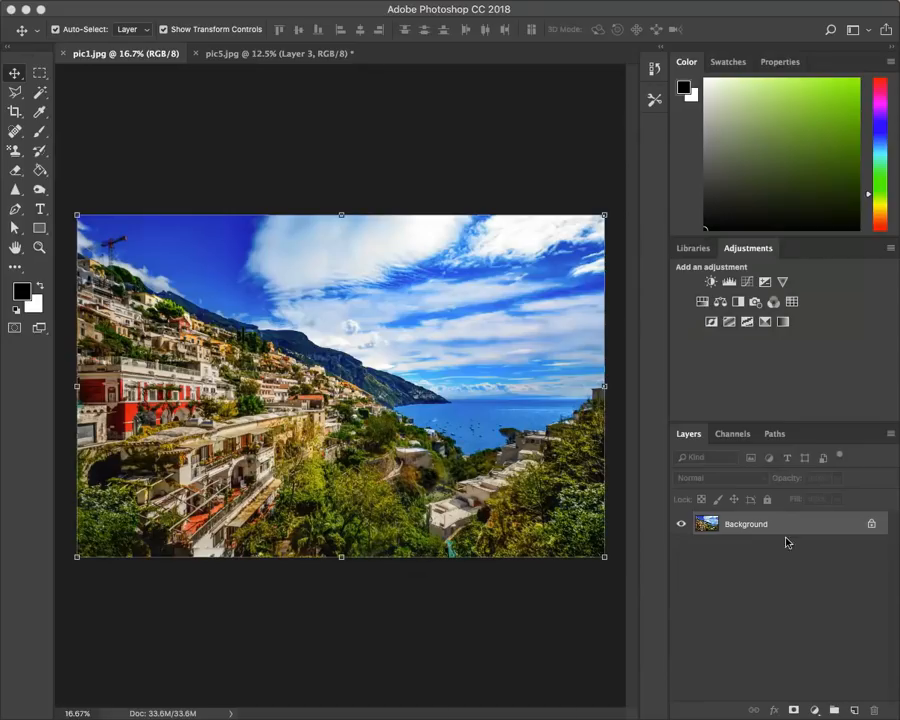
left_click(872, 525)
left_click_drag(131, 55, 275, 88)
mouse_move(325, 292)
left_mouse_down()
mouse_move(325, 430)
mouse_move(340, 182)
mouse_move(308, 298)
mouse_move(328, 290)
mouse_move(313, 300)
left_mouse_up()
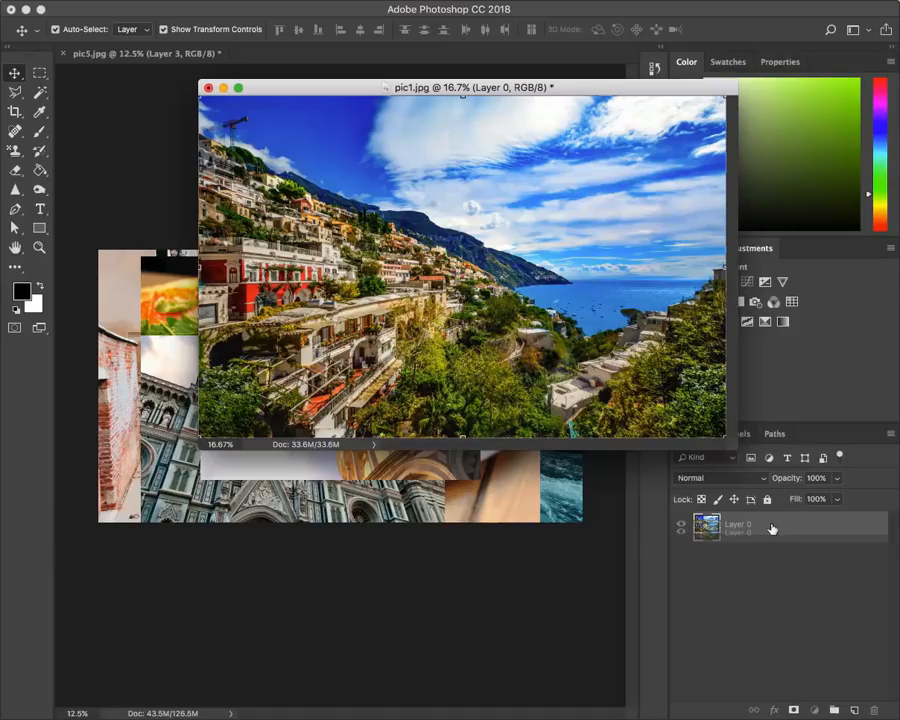
left_click_drag(784, 531, 386, 586)
left_click_drag(506, 487, 440, 321)
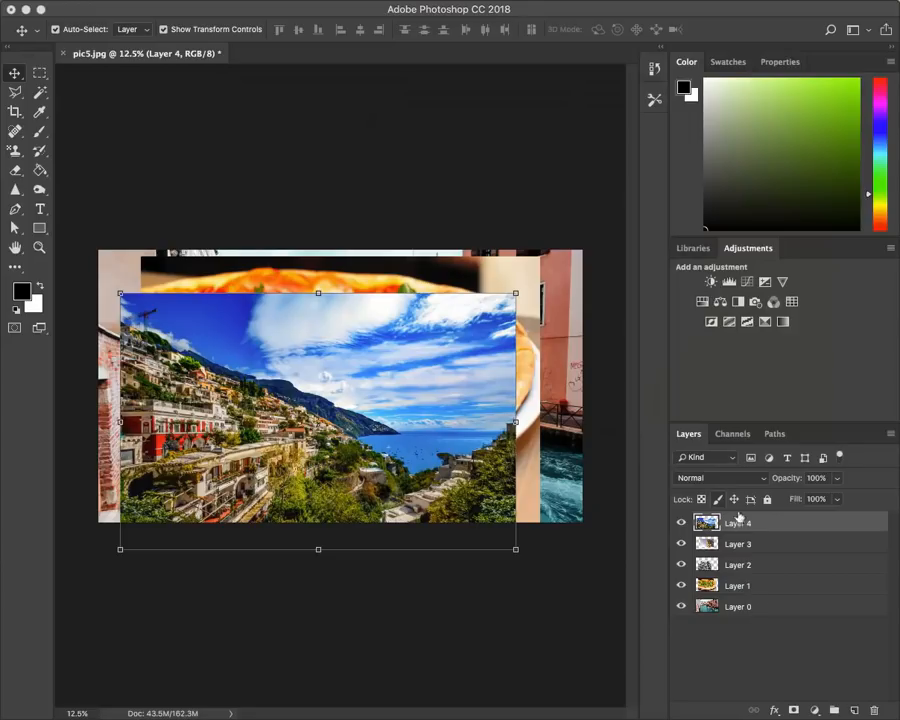
Hide Layer 2, Layer 3 and Layer 4, leaving only the pizza on Layer 1 above the canal picture.
left_click_drag(682, 606, 682, 526)
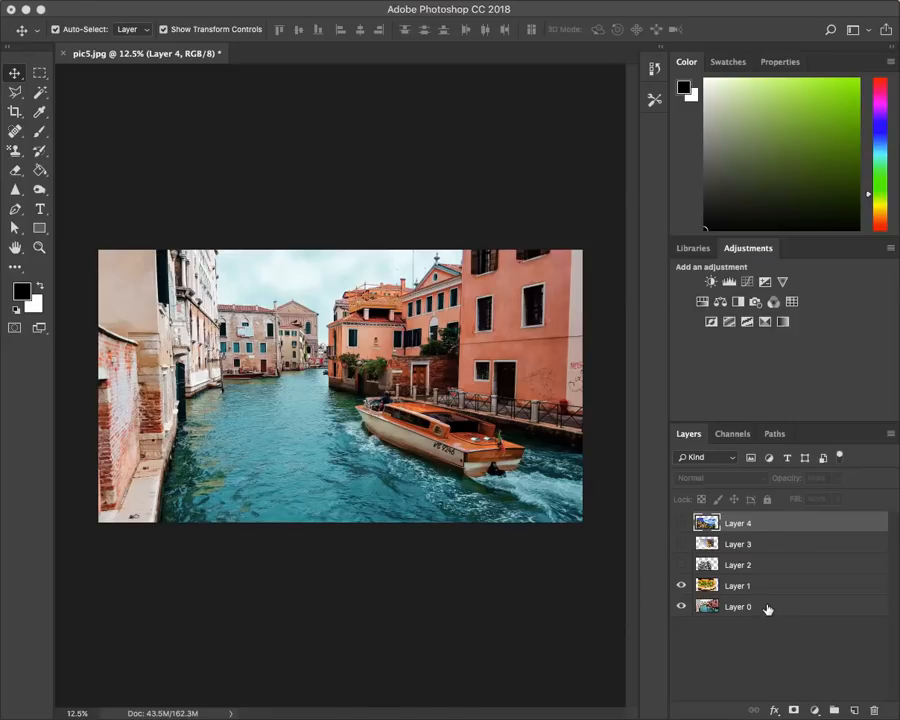
left_click(679, 584)
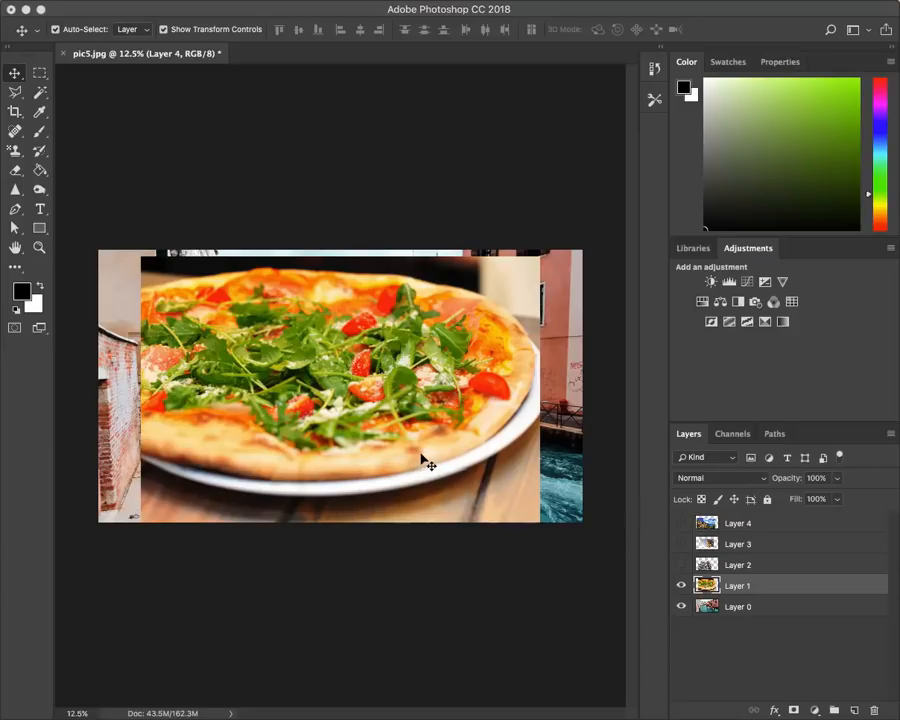
Scale the pizza on Layer 1 to 16.88% width and 16.26% height and place it near the canal picture's lower-left corner.
left_click_drag(420, 458, 406, 420)
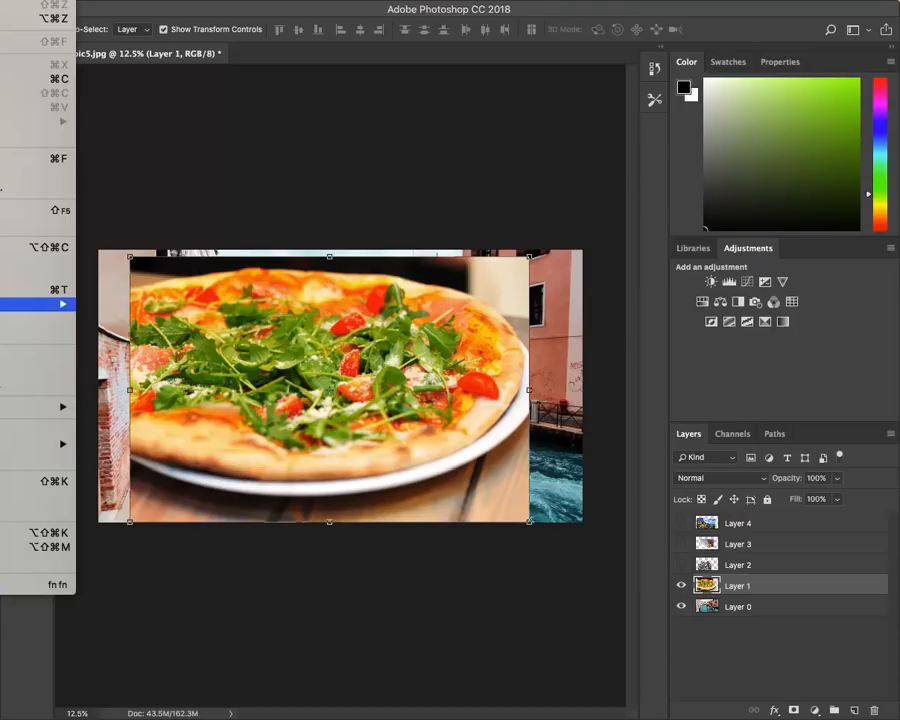
left_click(42, 295)
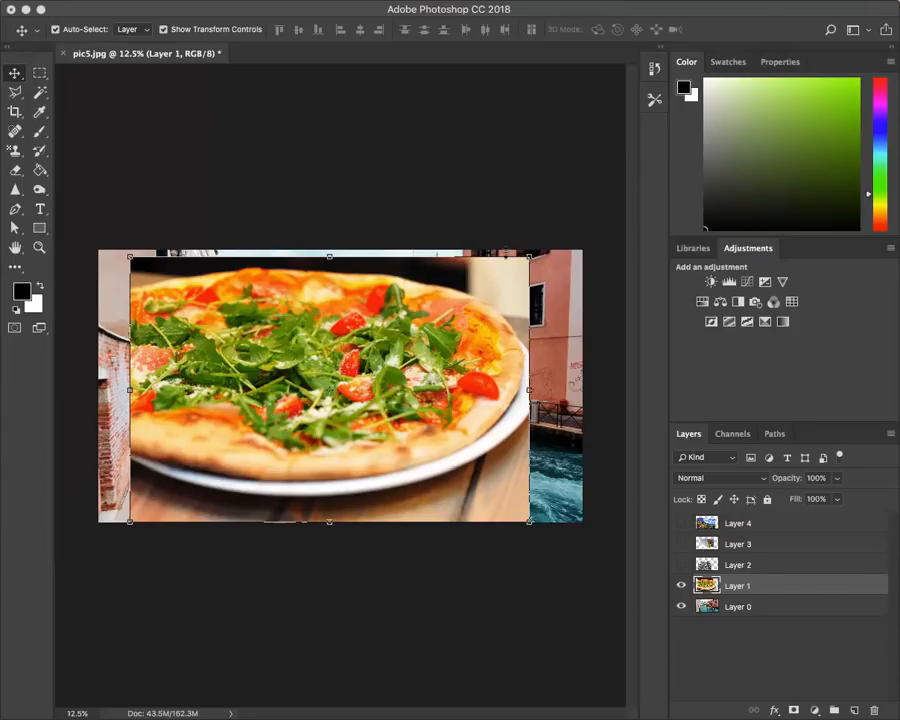
left_click_drag(529, 257, 182, 482)
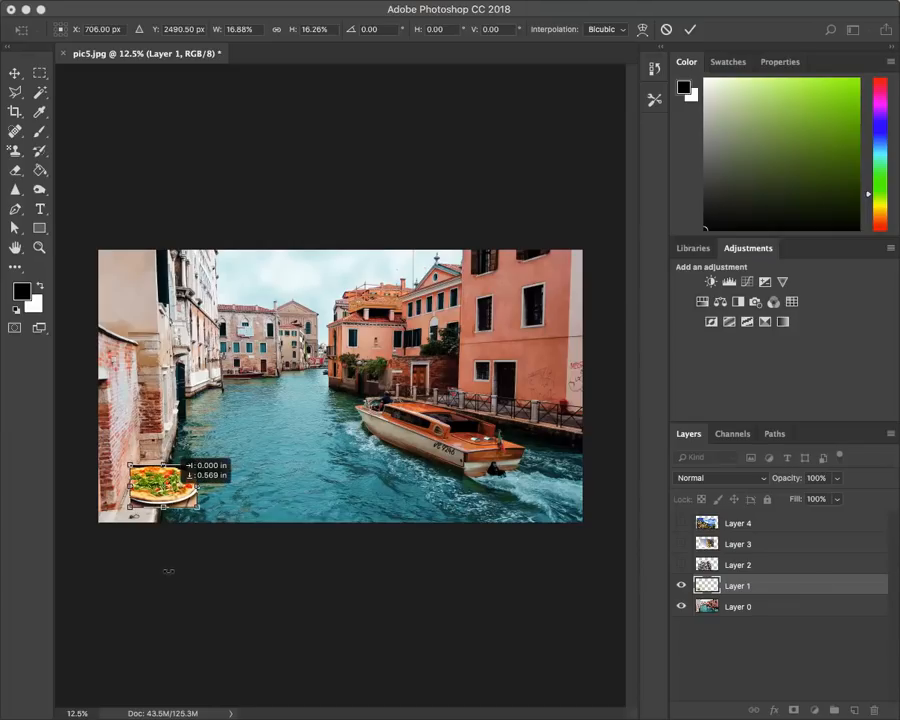
left_click_drag(170, 490, 165, 492)
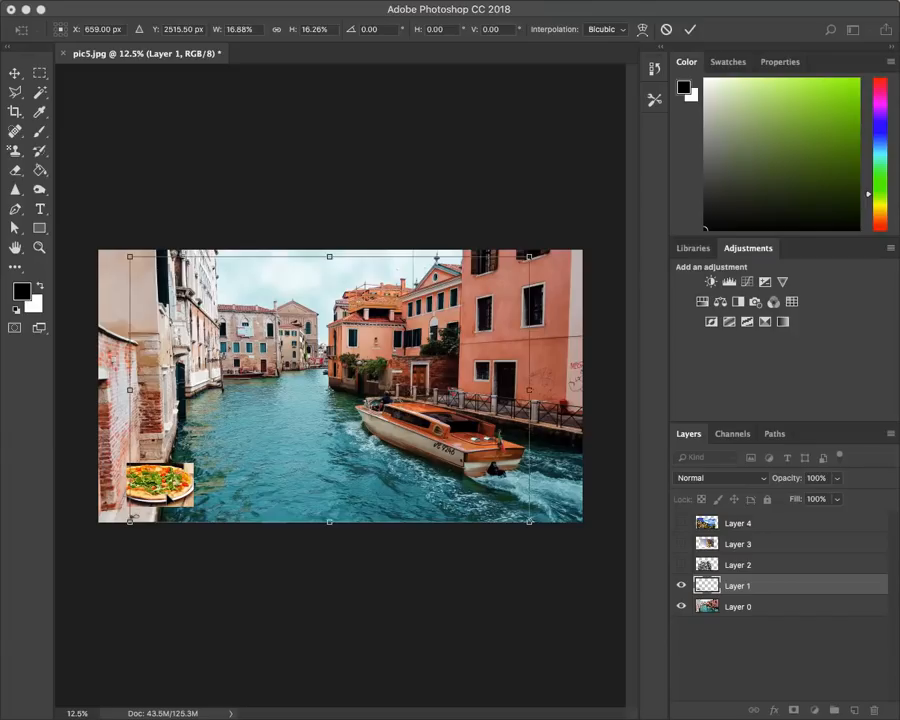
key("Return")
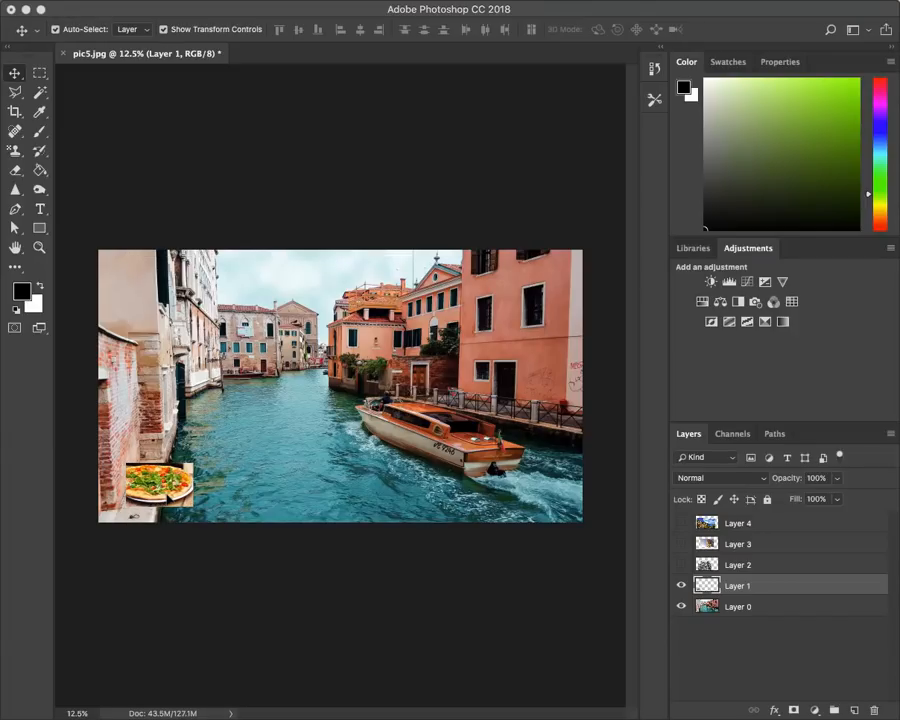
Show the cathedral on Layer 2 and shift it slightly up and to the right on the canal picture.
left_click(297, 458)
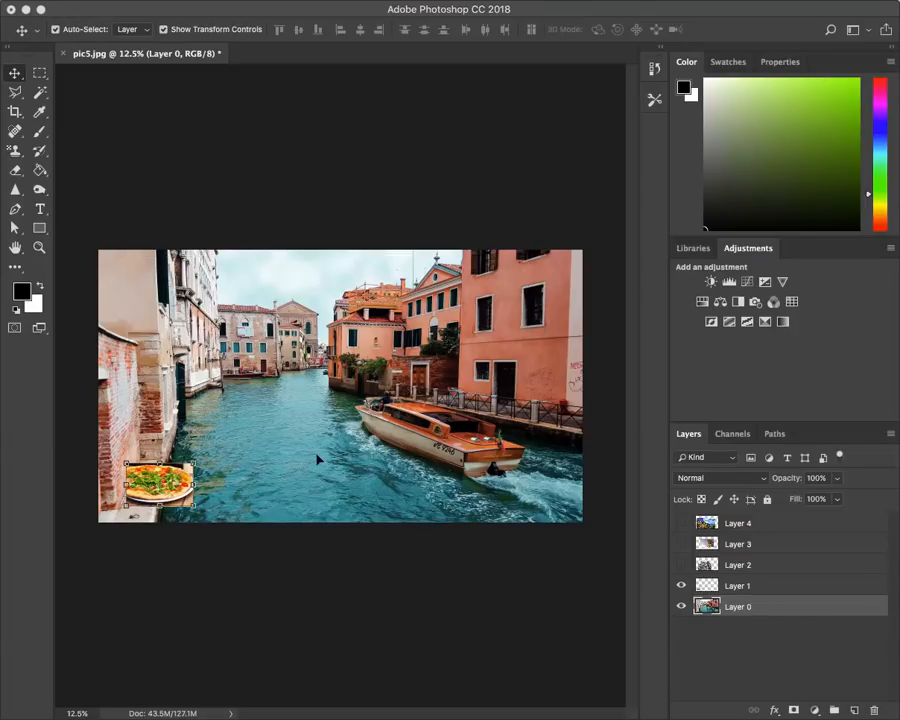
left_click(681, 564)
left_click(728, 586)
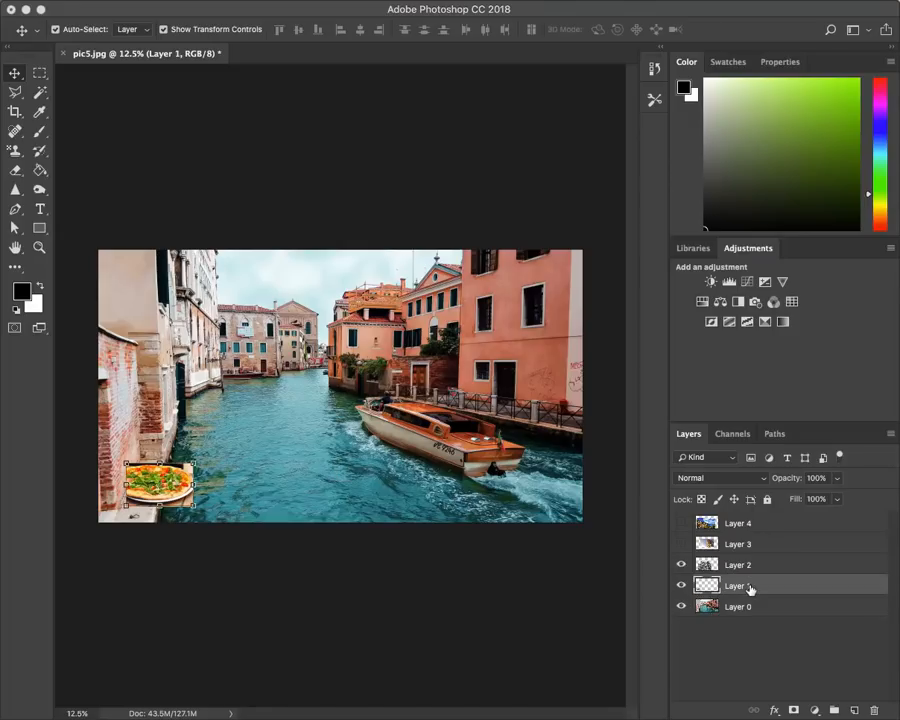
left_click(682, 565)
left_click_drag(374, 432, 400, 406)
Scale the cathedral to 22.18% width and 18.91% height, matching the pizza thumbnail's size, and place it beside the pizza.
left_click(56, 29)
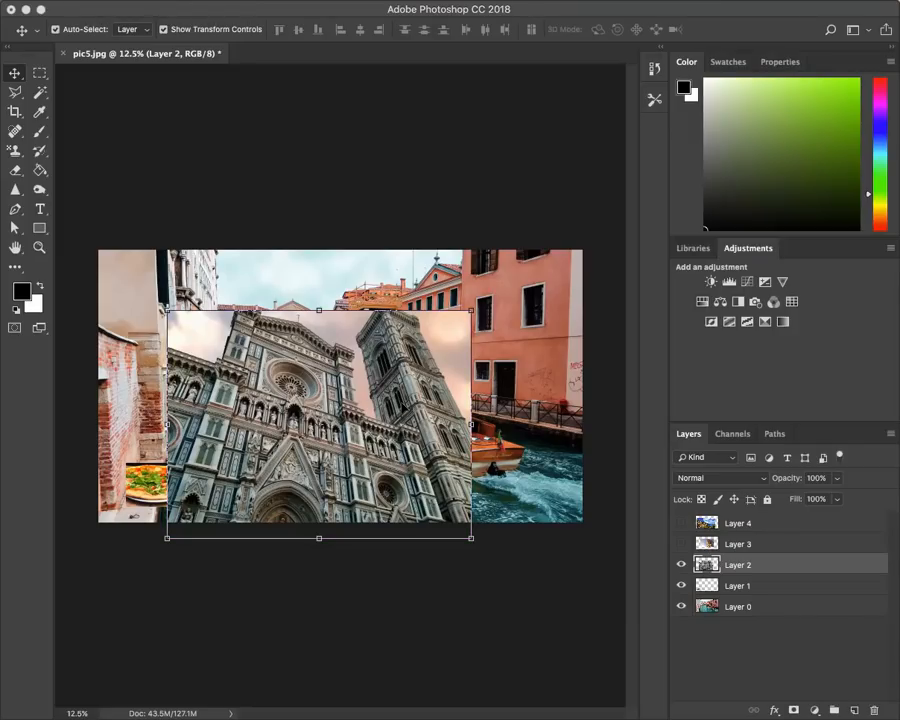
key("ctrl+t")
left_click_drag(471, 311, 239, 482)
left_click_drag(203, 511, 208, 426)
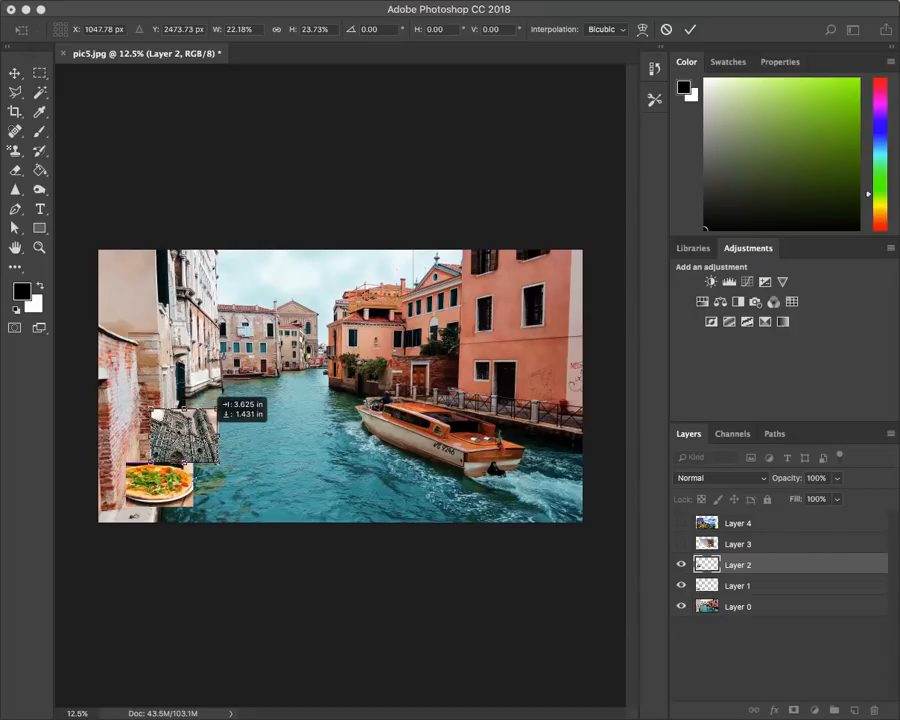
left_click_drag(208, 426, 261, 463)
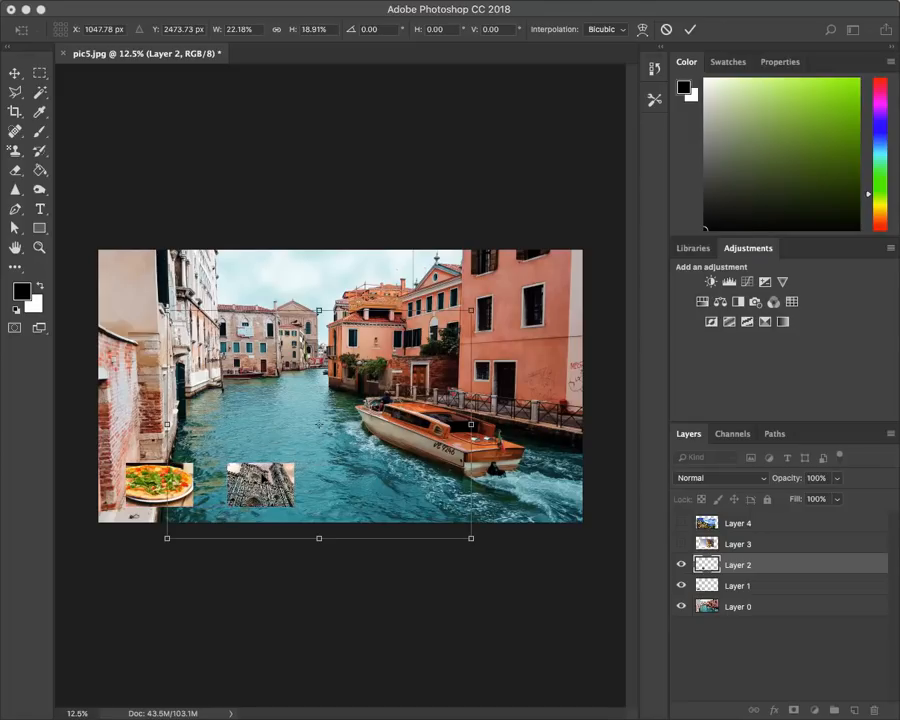
key("Return")
Move the cathedral thumbnail directly above the pizza thumbnail, aligned with its left and right edges.
key("ctrl+t")
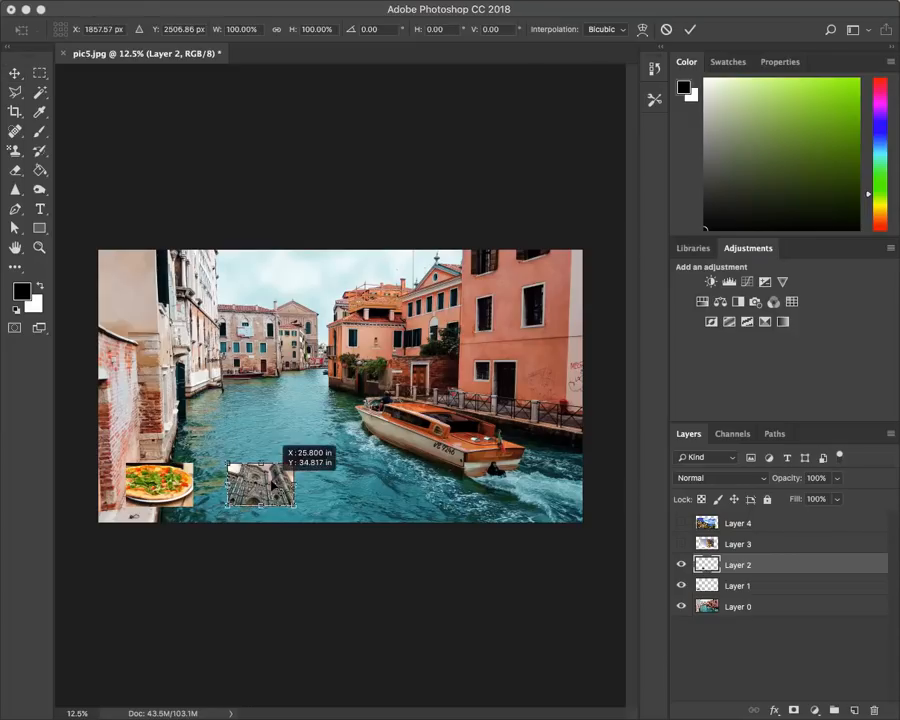
left_click_drag(254, 482, 150, 428)
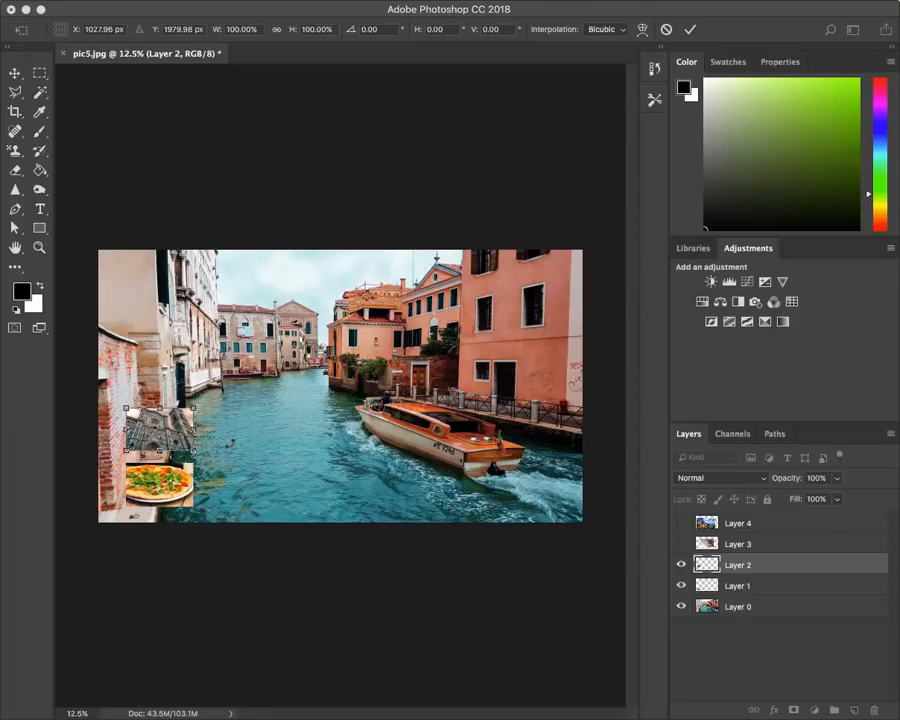
key("Return")
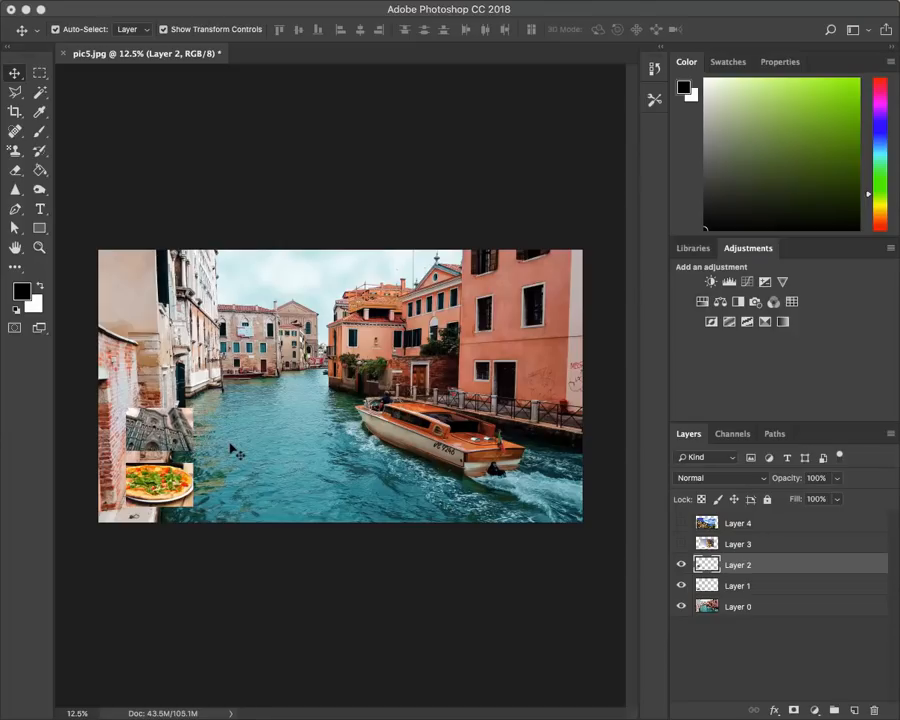
Show the tower on Layer 3, scale it to 24.07% width and 22.45% height, and align it above the cathedral thumbnail.
left_click(778, 546)
left_click(681, 544)
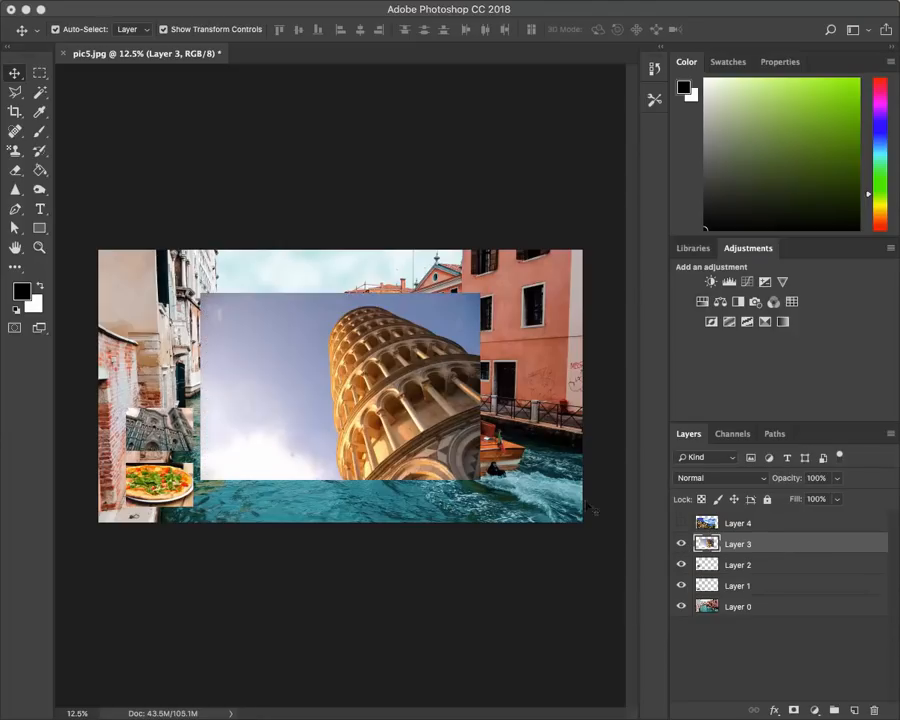
left_click_drag(349, 359, 365, 372)
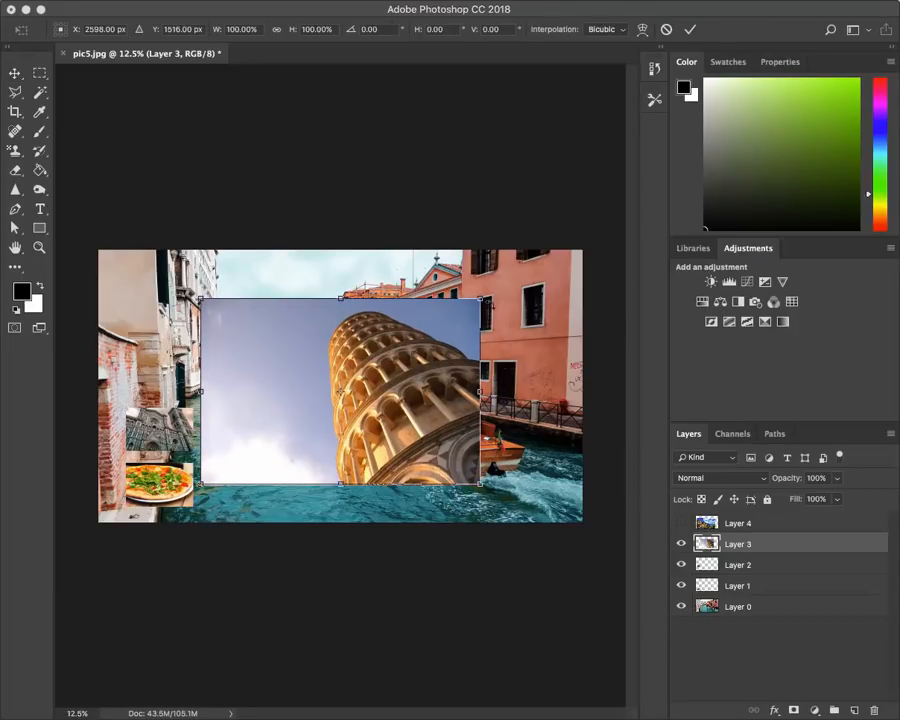
left_click_drag(480, 298, 286, 440)
left_click_drag(258, 456, 194, 352)
key("Return")
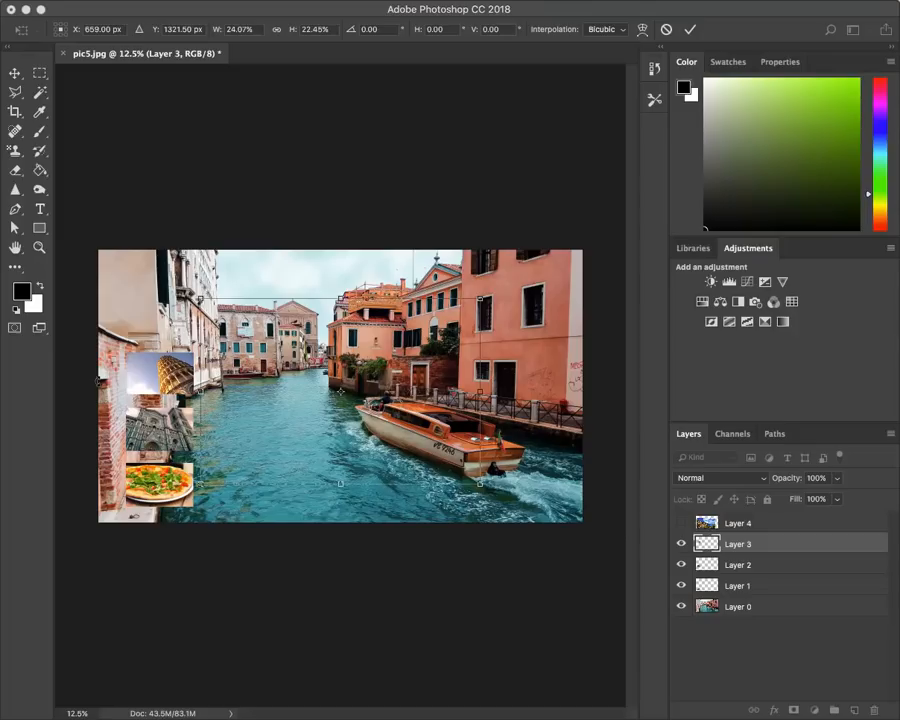
key("Return")
Show the coast picture on Layer 4, scale it to 17.02% width and 16.27% height, and align it above the tower thumbnail.
left_click(730, 525)
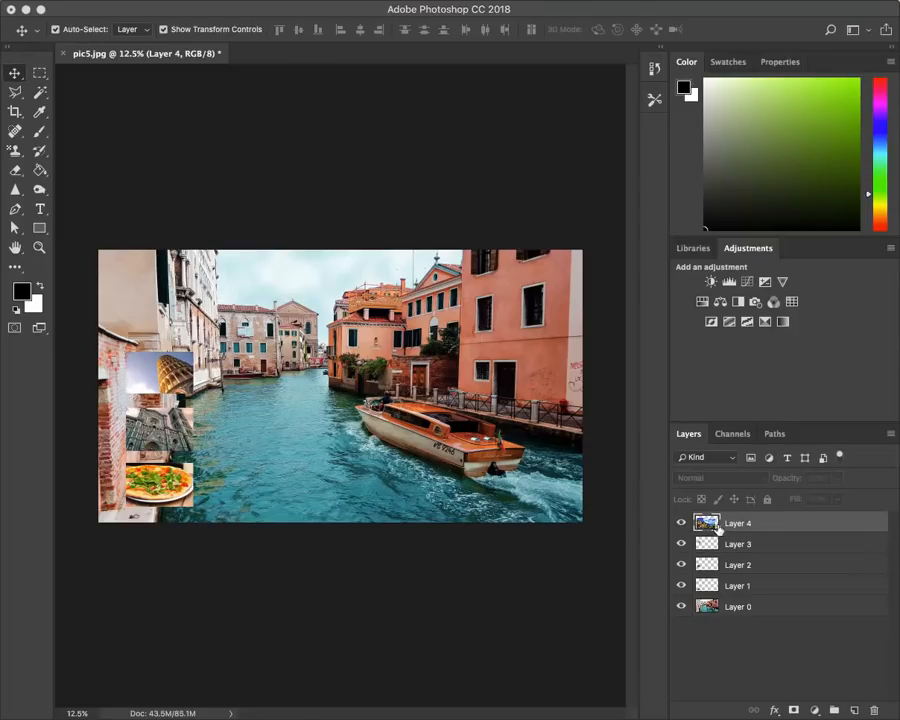
left_click(681, 523)
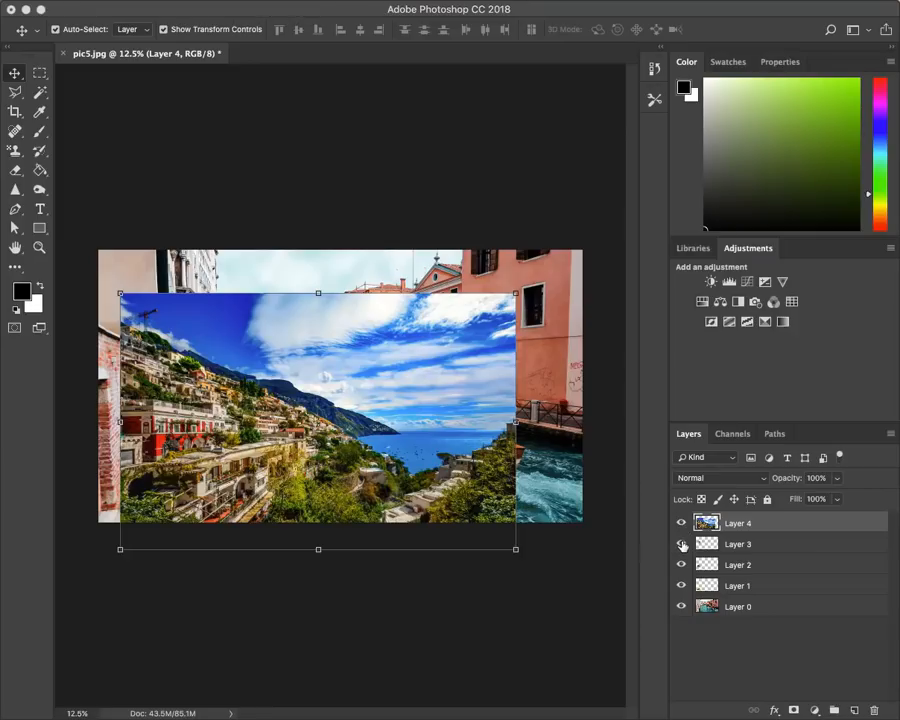
left_click(682, 545)
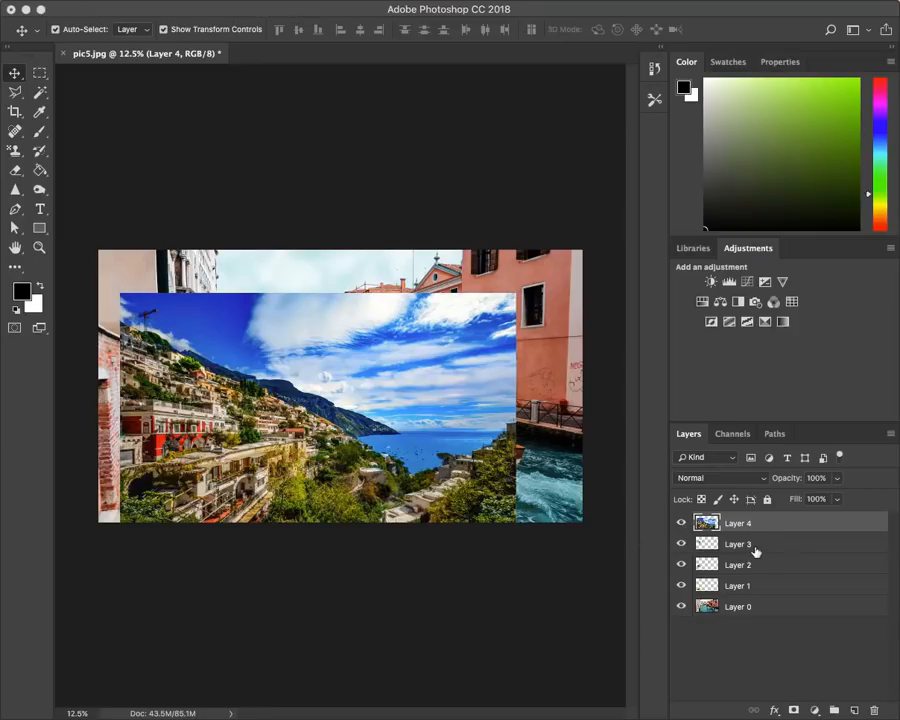
left_click_drag(458, 406, 466, 386)
left_click_drag(521, 277, 166, 300)
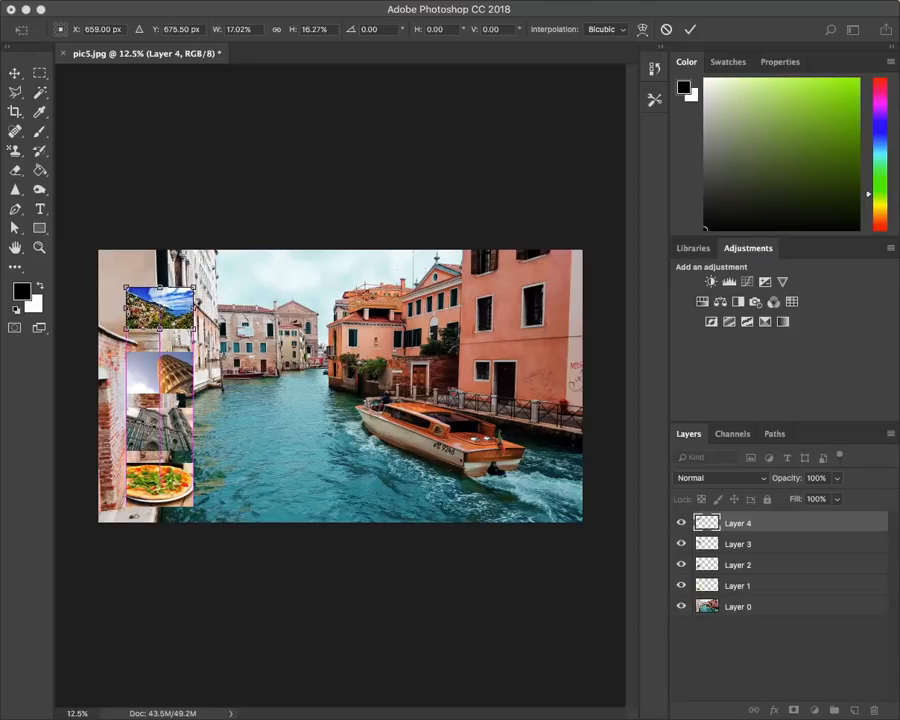
left_click_drag(158, 292, 160, 275)
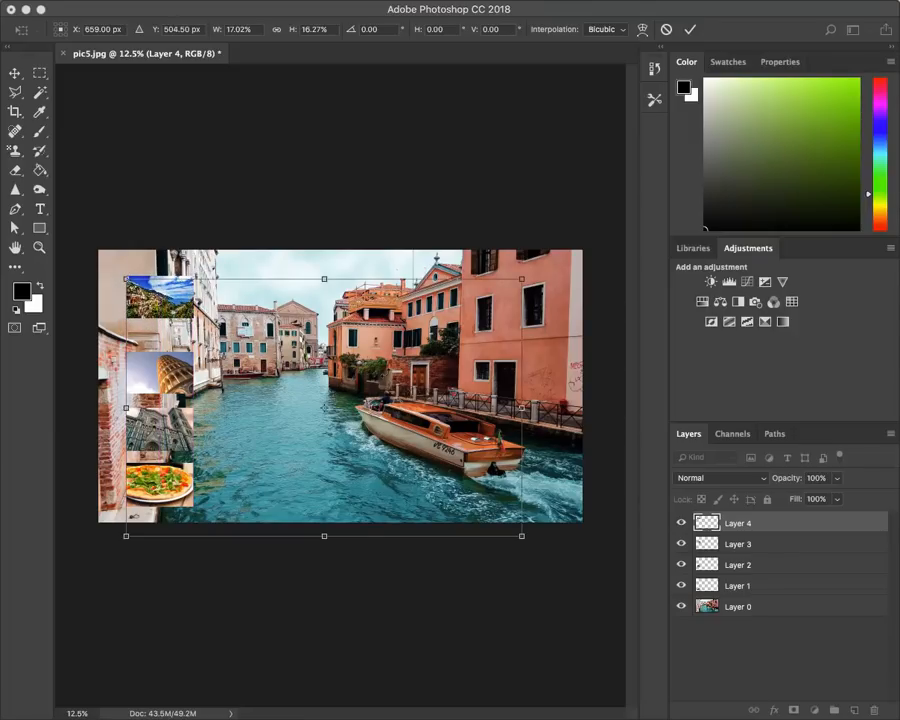
key("Return")
Move the tower, cathedral and pizza thumbnails up so the column of four is evenly spaced, and deselect all layers.
left_click_drag(178, 378, 176, 355)
left_click_drag(162, 445, 162, 424)
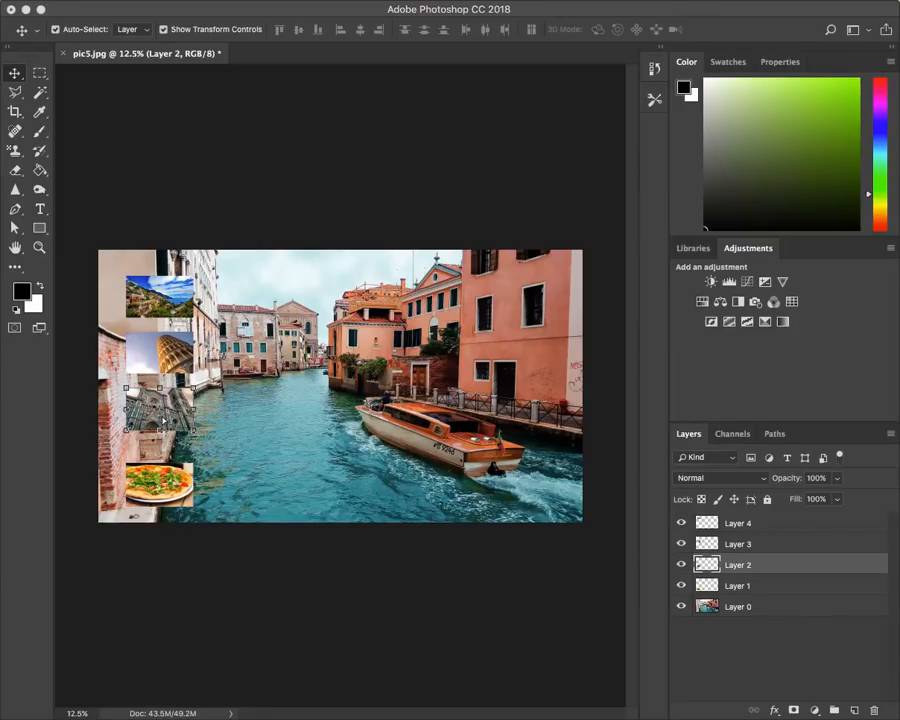
left_click_drag(159, 493, 159, 470)
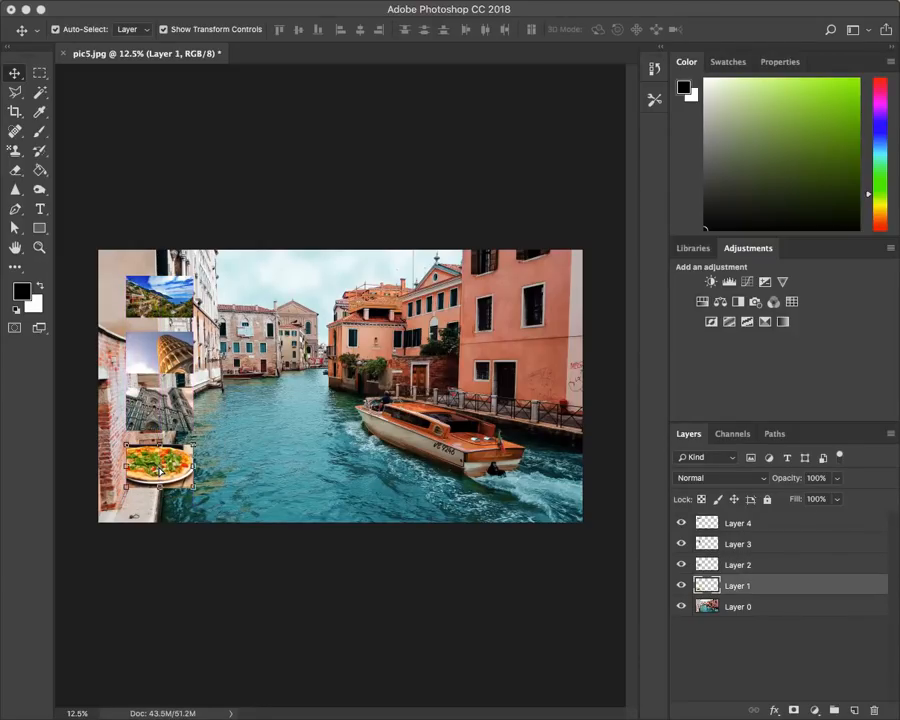
left_click(176, 598)
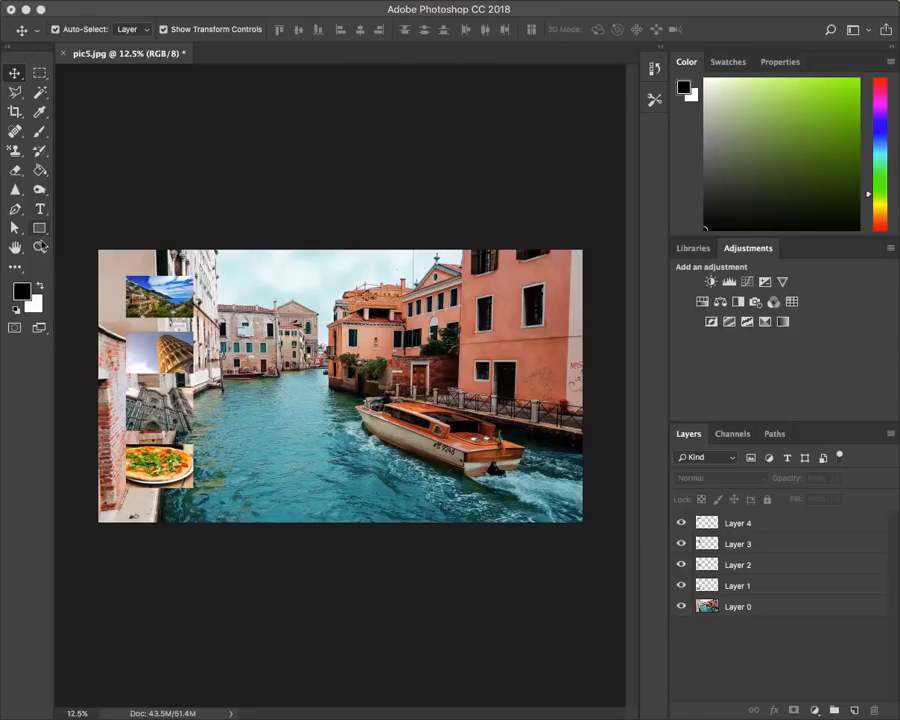
Draw a black rectangle of about 1064 by 2928 px over the thumbnail column, spanning the full height of the canvas.
left_click(40, 232)
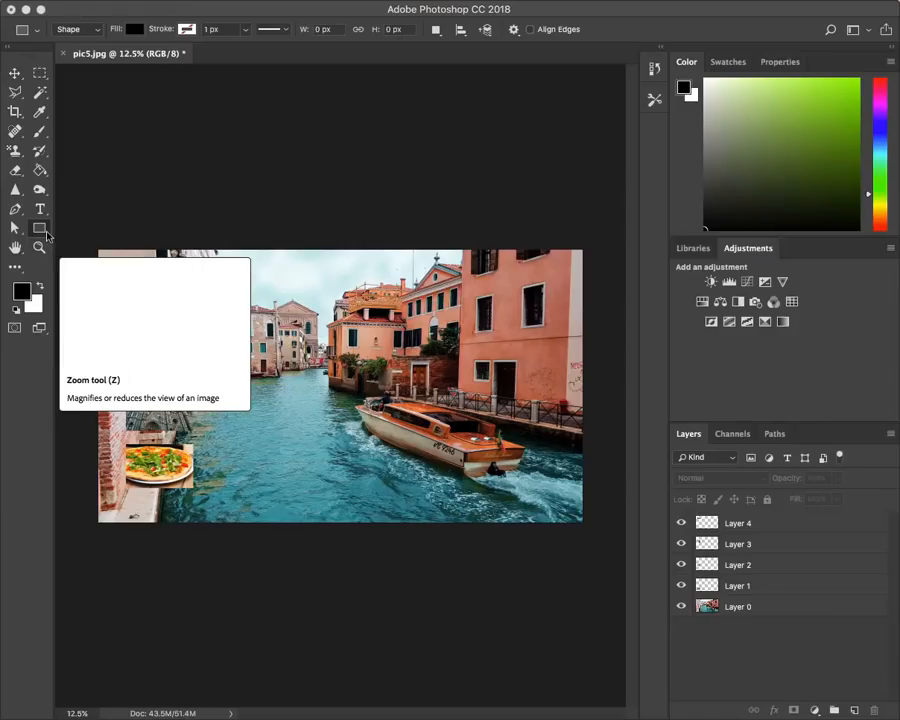
left_click(40, 229)
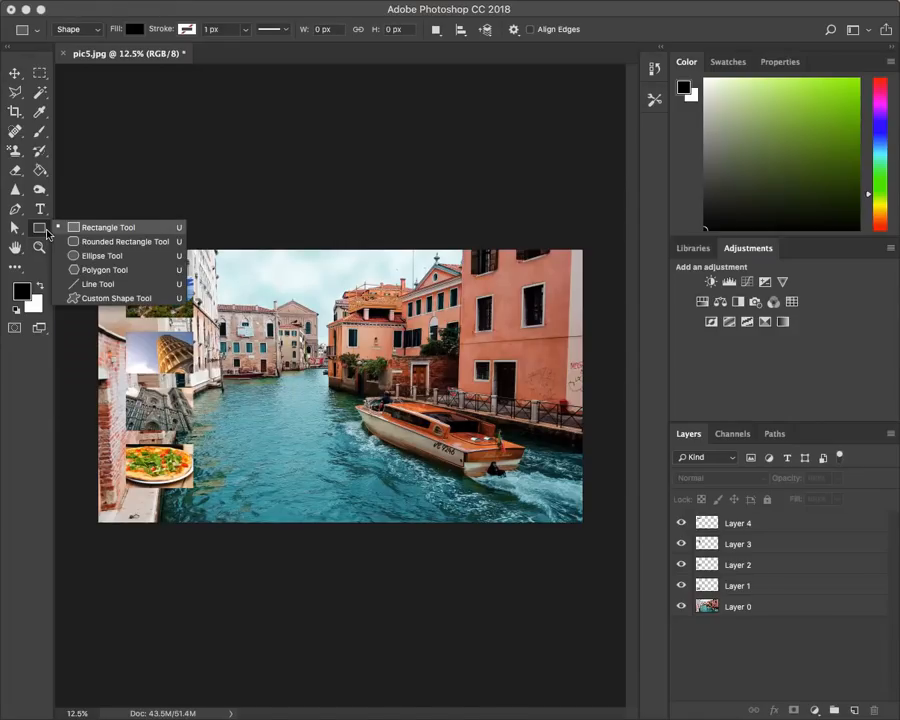
left_click(72, 286)
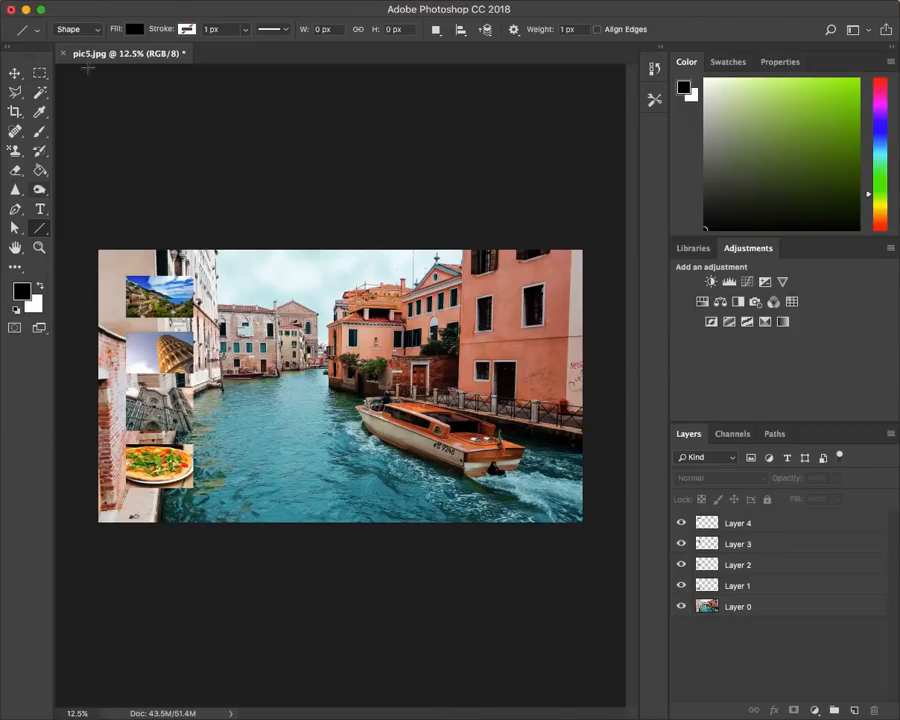
left_click(43, 235)
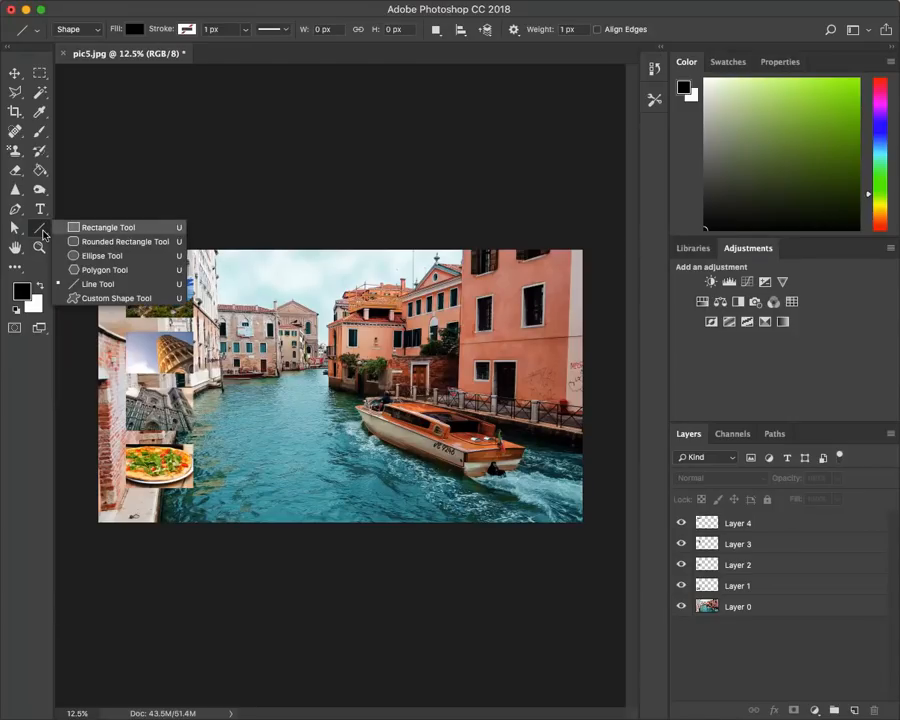
left_click(74, 228)
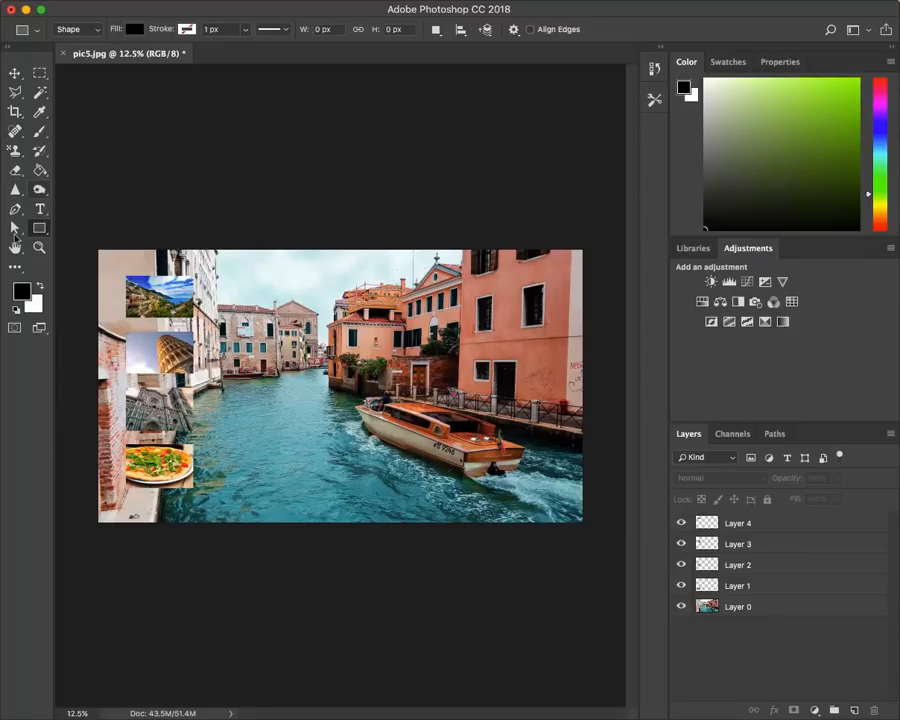
left_click(41, 111)
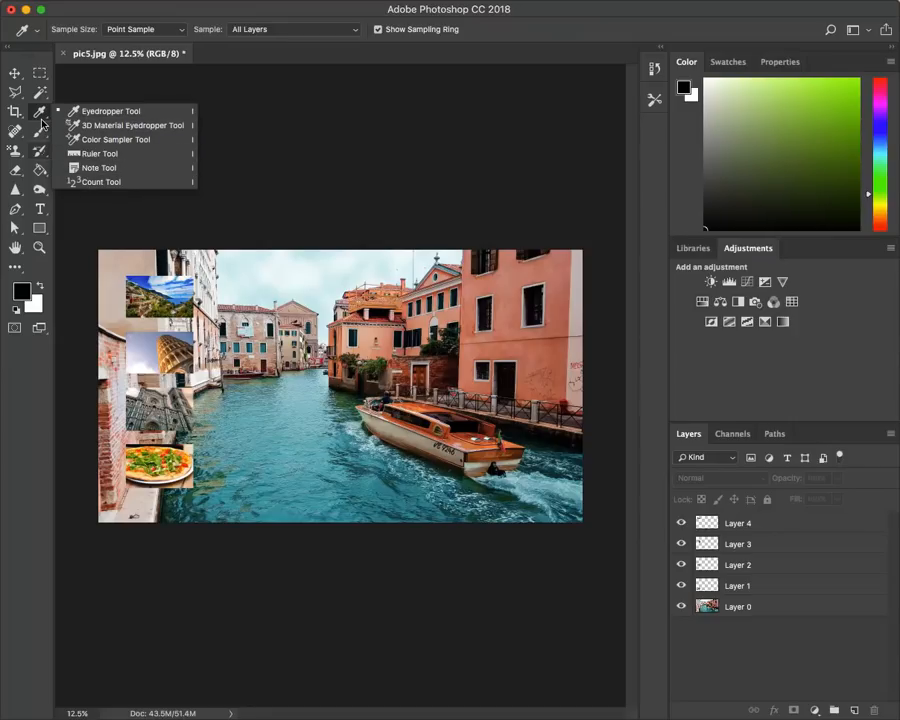
left_click(40, 229)
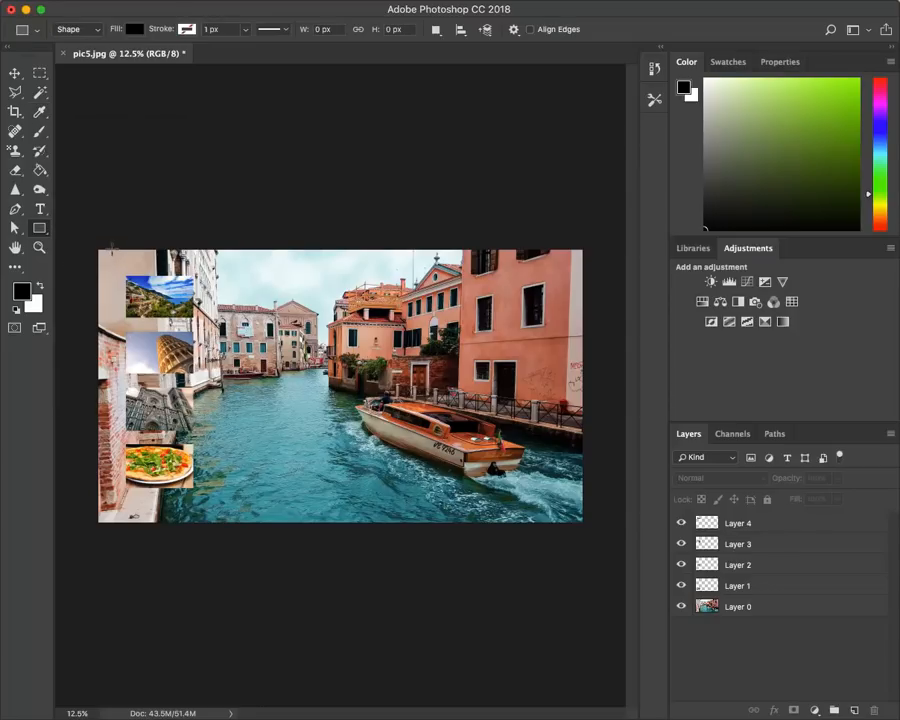
left_click_drag(111, 248, 210, 522)
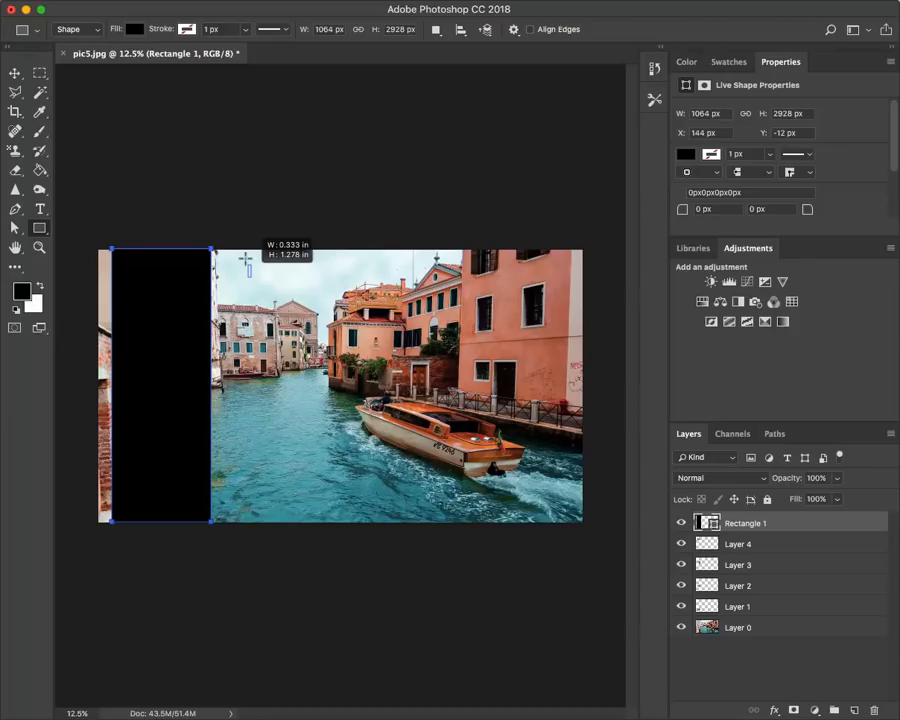
Draw three small black rectangles over the canal picture beside the tall black rectangle.
left_click_drag(248, 264, 255, 300)
left_click(255, 300)
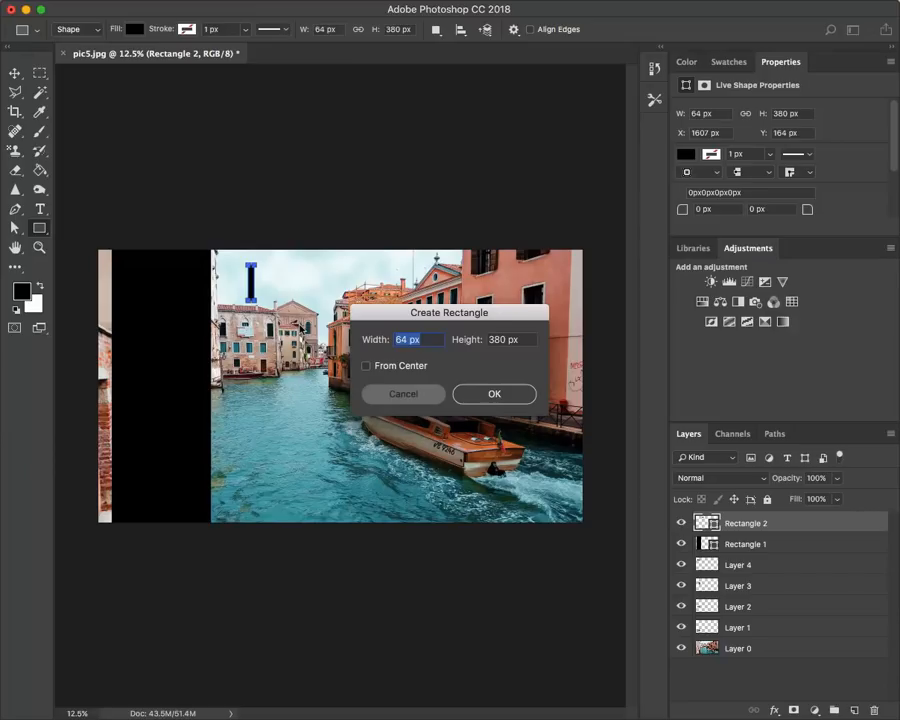
left_click(403, 399)
left_click_drag(301, 289, 321, 309)
left_click_drag(280, 359, 294, 379)
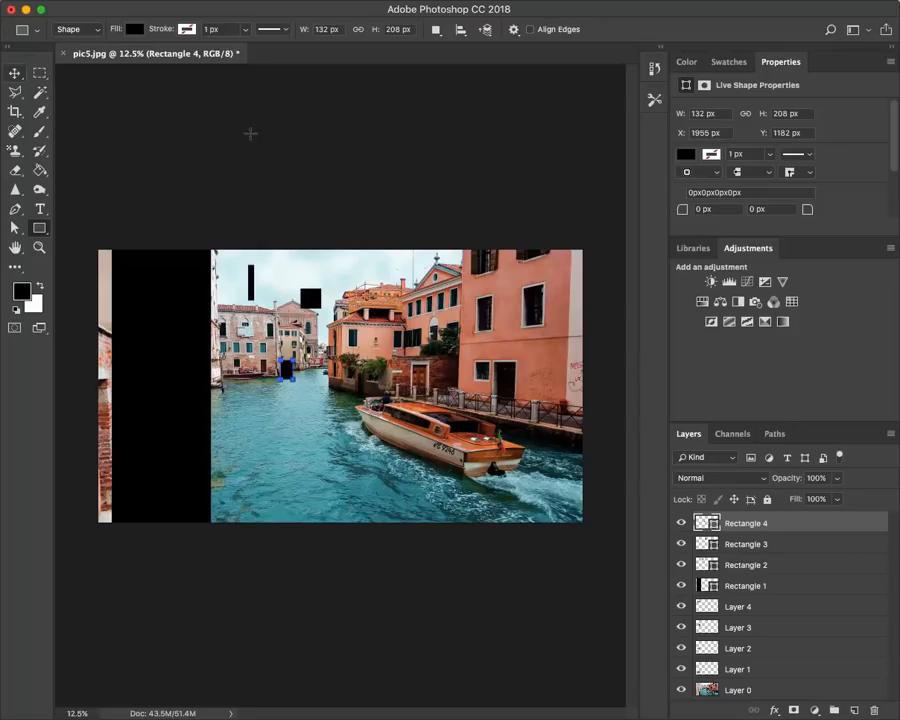
Delete the three small rectangles from the canal picture, keeping the tall black rectangle.
left_click(15, 73)
left_click(258, 260)
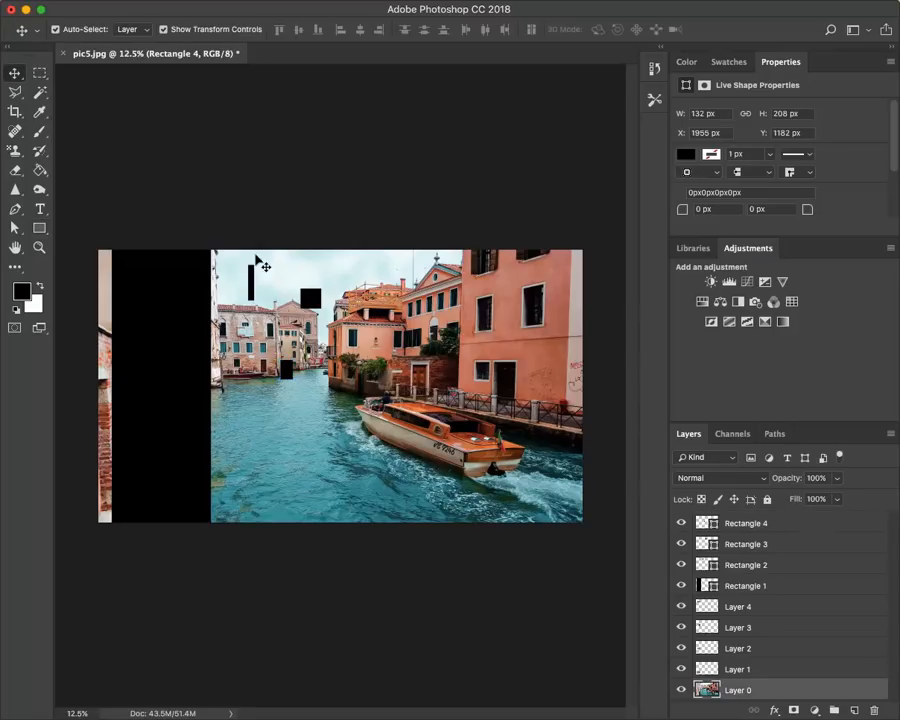
left_click_drag(253, 292, 262, 295)
left_click_drag(250, 296, 250, 296)
left_click(287, 366)
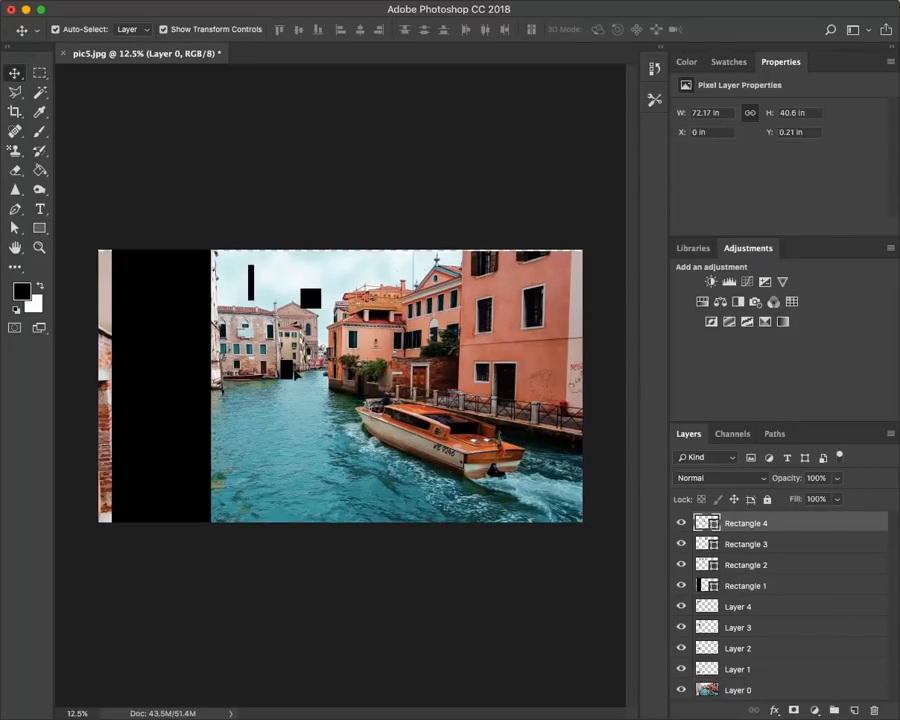
key("Delete")
key("Delete")
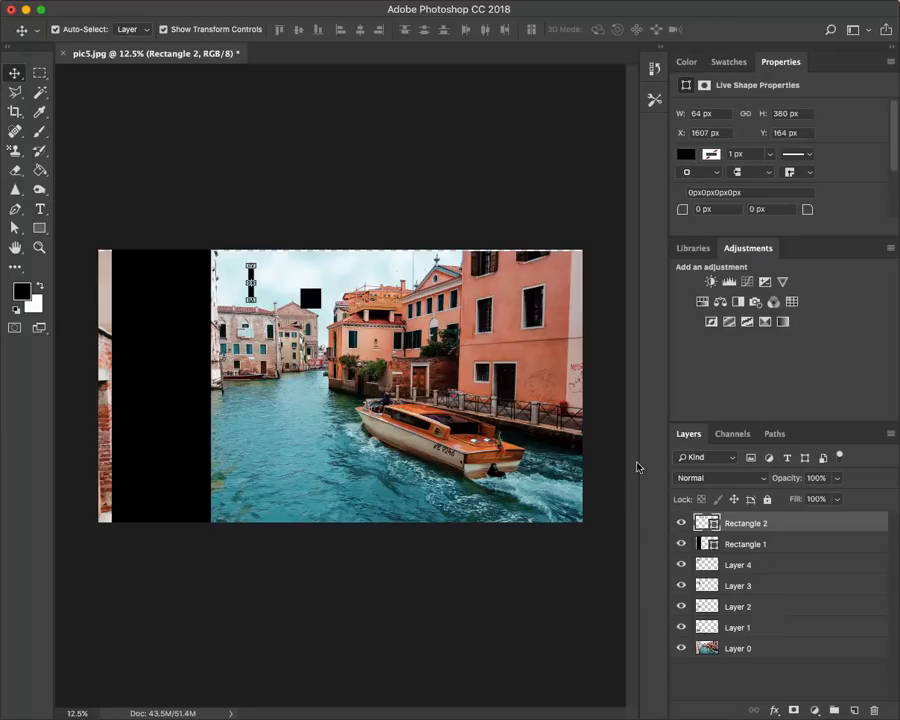
key("Delete")
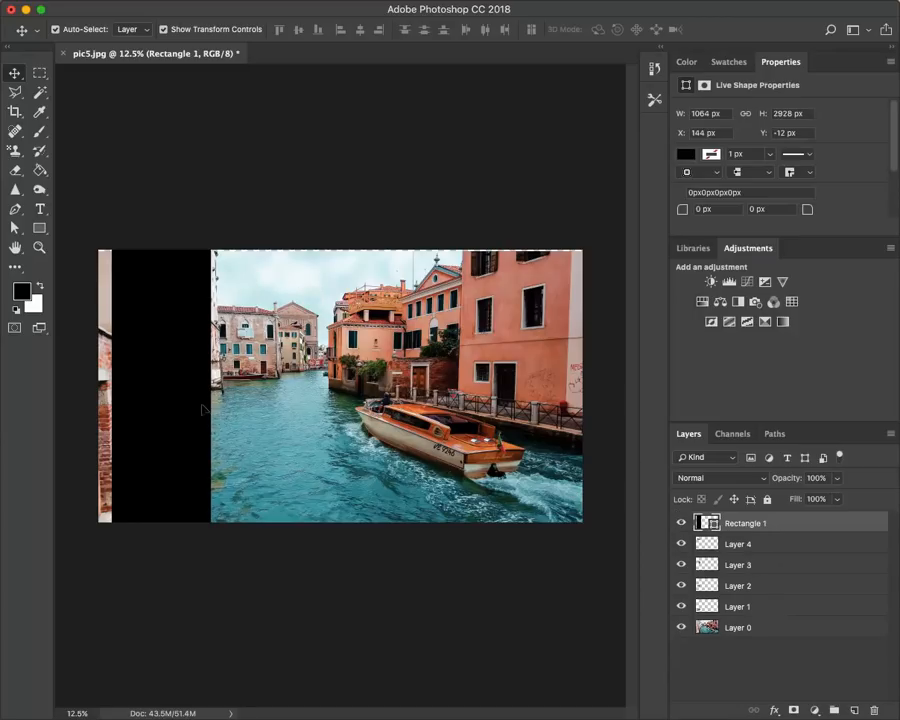
Move the Rectangle 1 layer below Layer 1 so it sits behind all four thumbnails and directly above Layer 0.
left_click(174, 409)
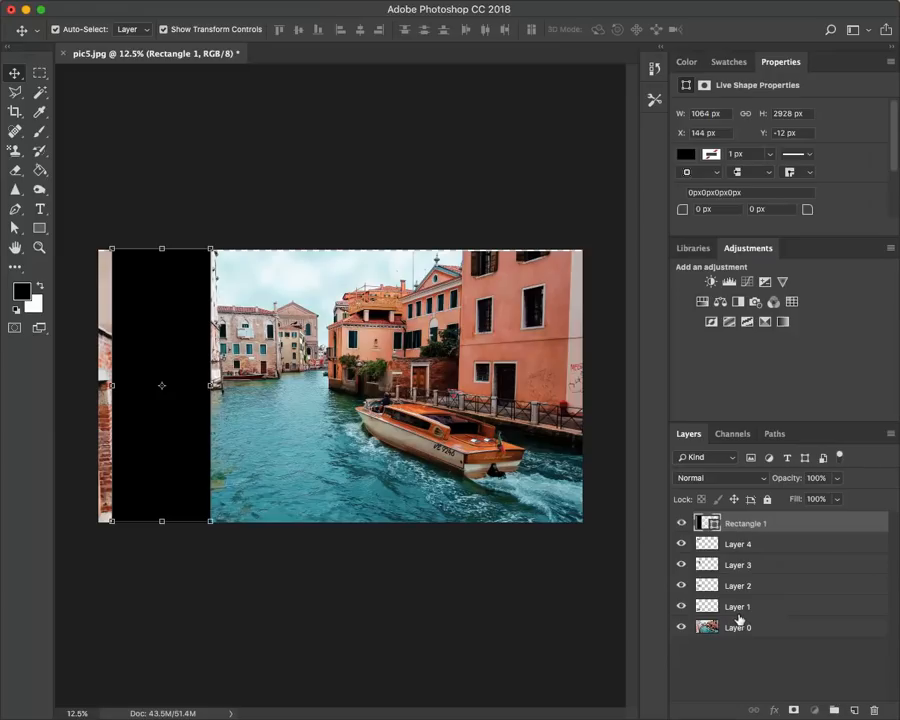
left_click_drag(745, 524, 740, 566)
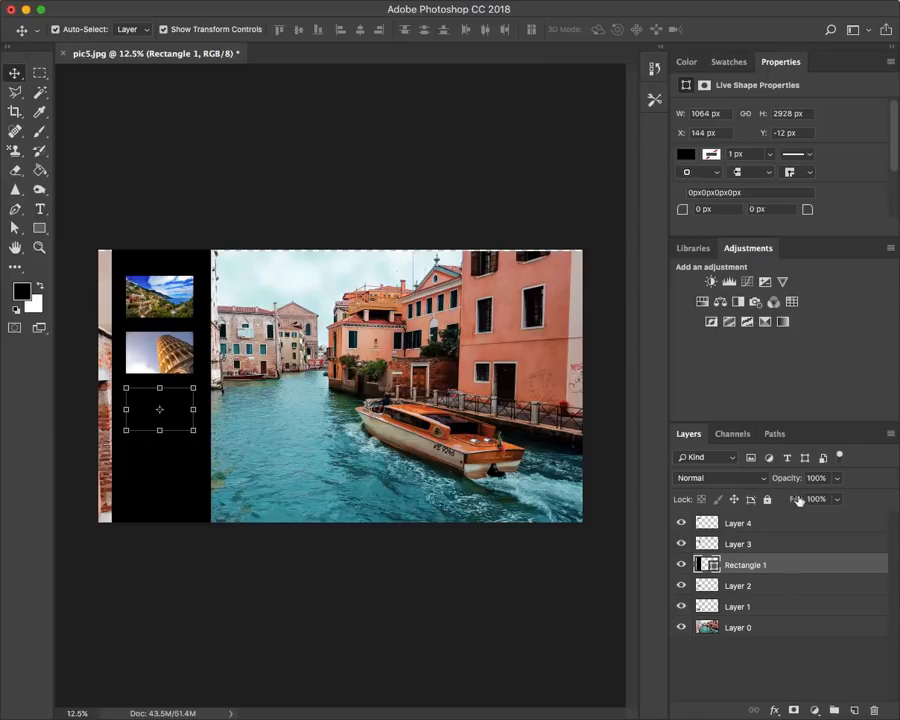
left_click(738, 592)
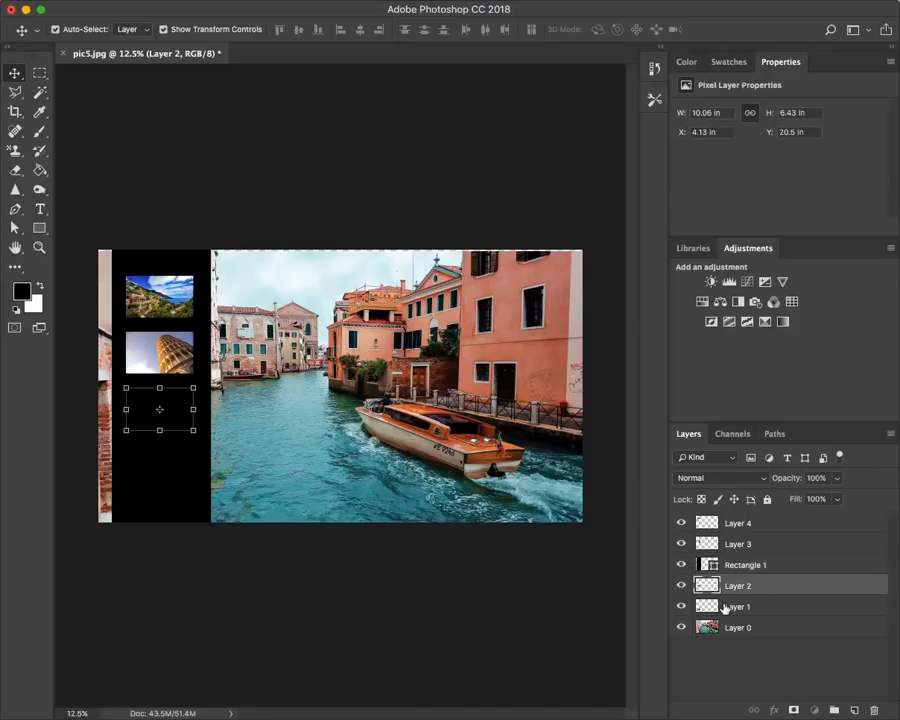
left_click(727, 607)
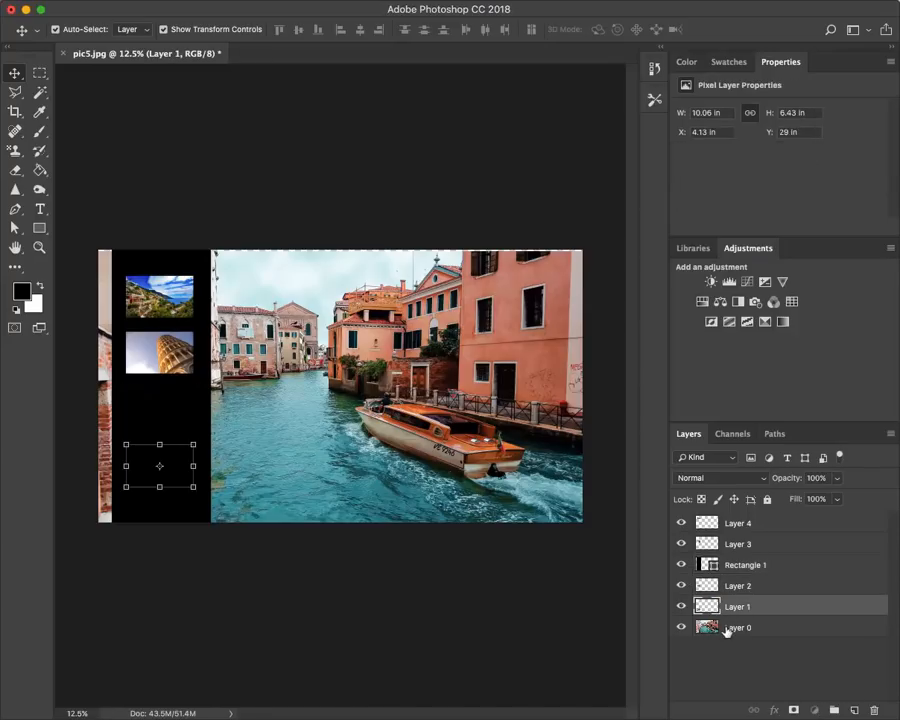
left_click_drag(760, 567, 754, 607)
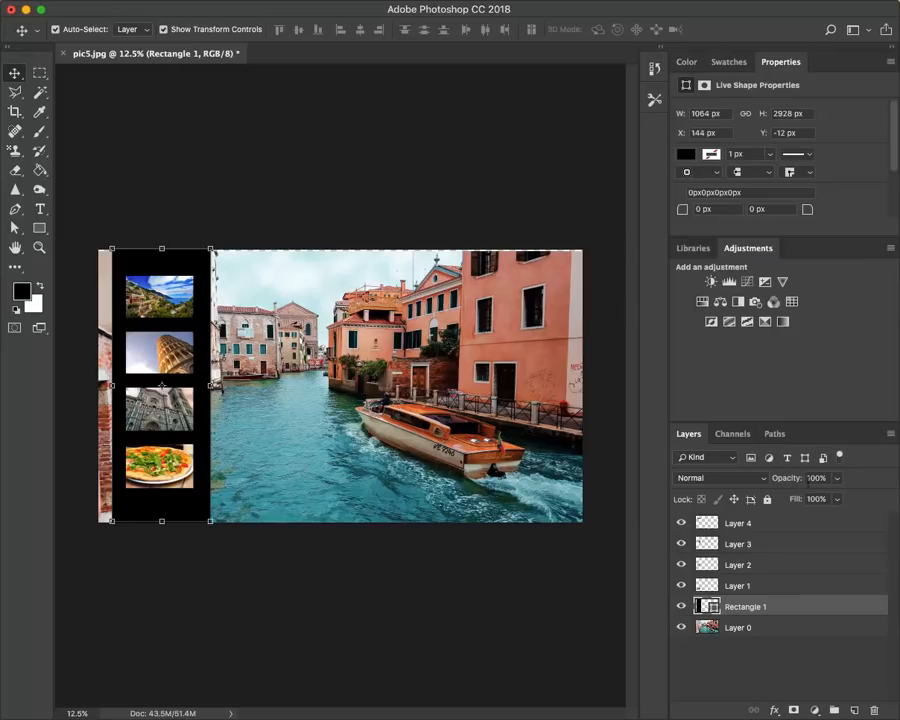
Set the opacity of the Rectangle 1 layer to 61% and deselect all layers.
left_click(837, 480)
left_click_drag(835, 504, 808, 495)
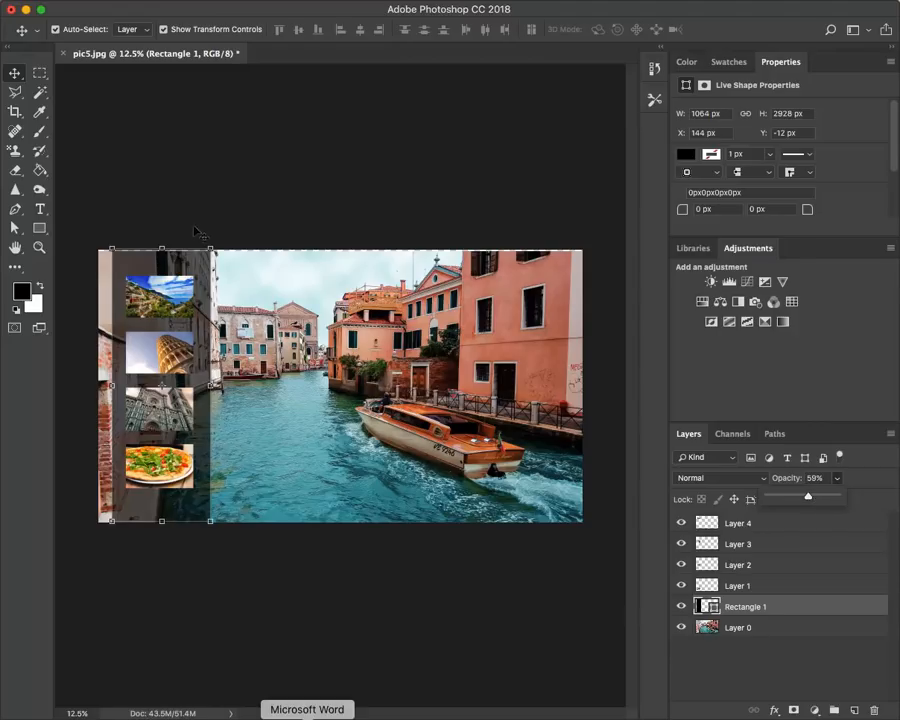
key("Up")
key("Up")
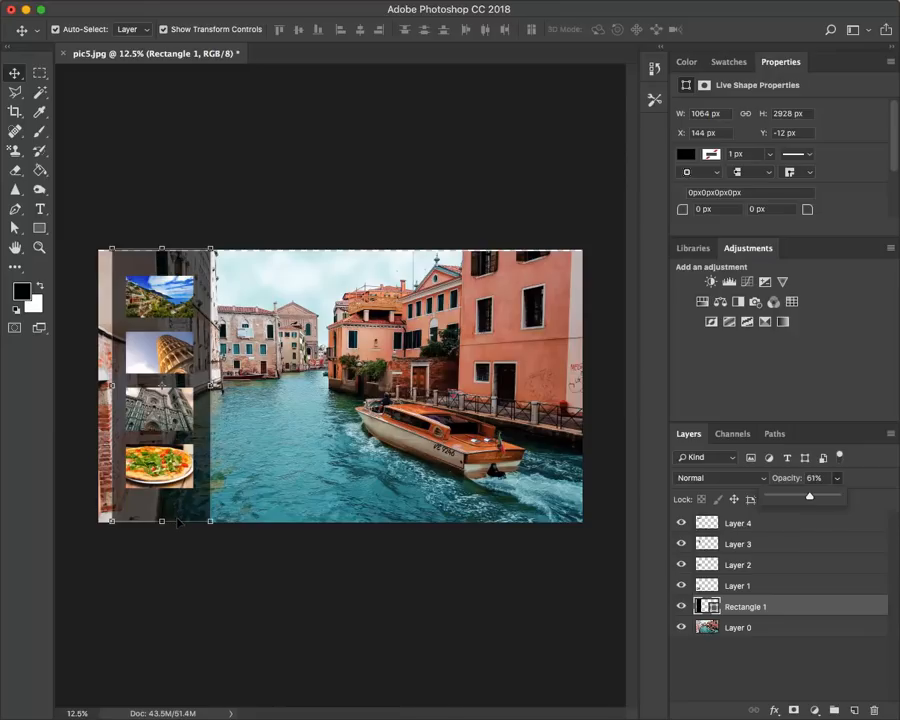
left_click(810, 500)
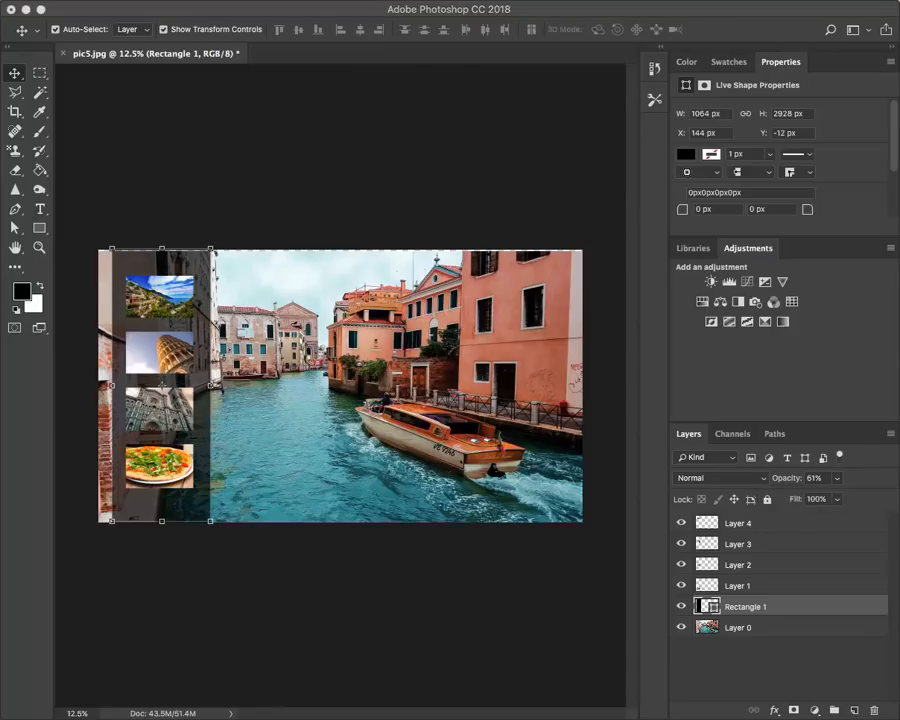
left_click(879, 481)
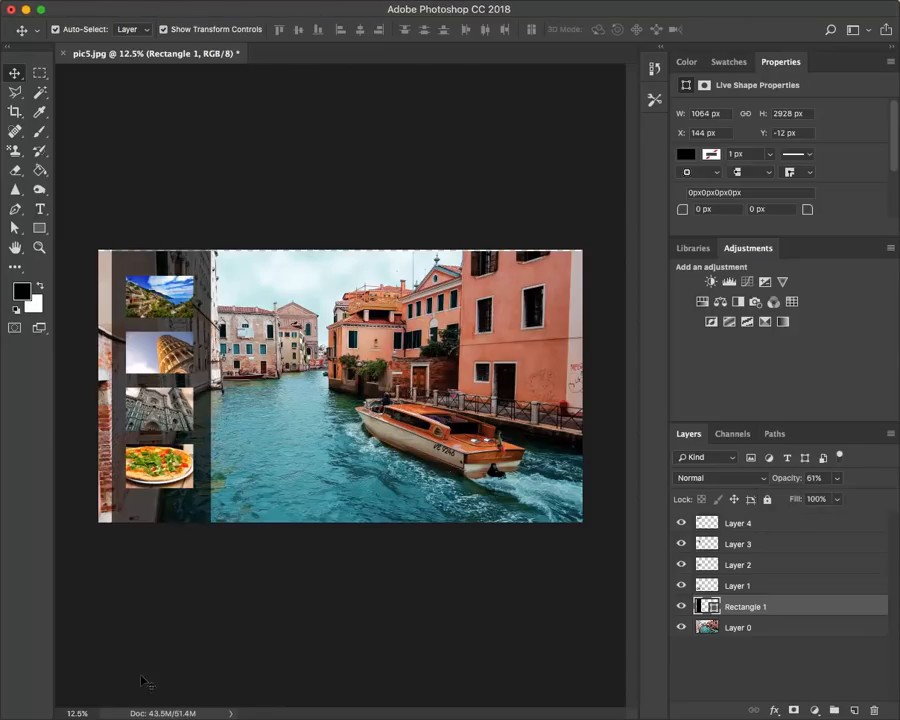
left_click(192, 638)
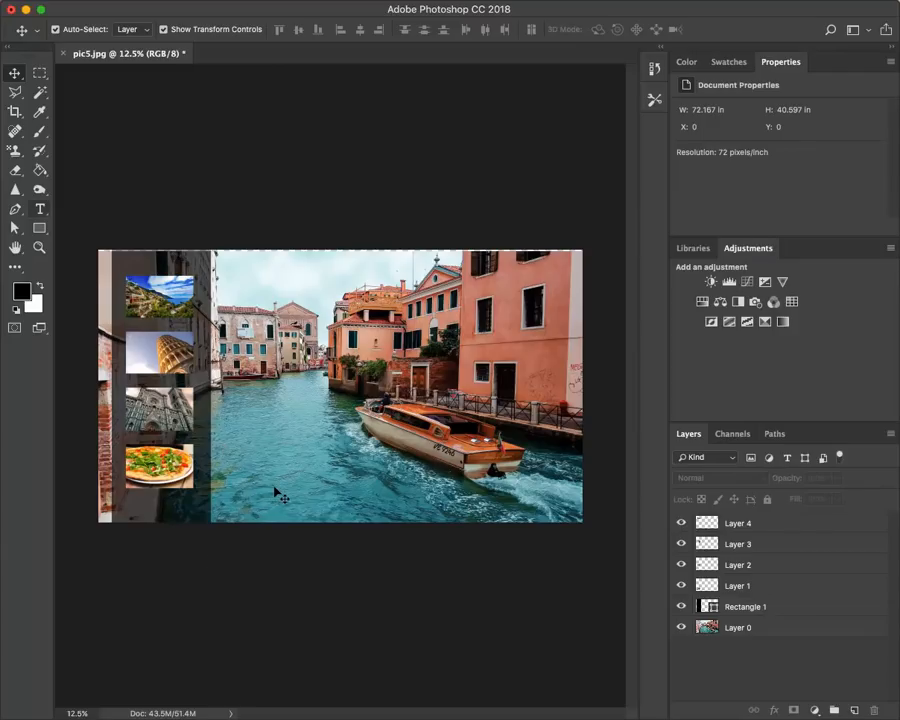
Set the Type tool's font to Bauhaus 93 Regular and discard the empty text box above the canvas.
left_click(41, 210)
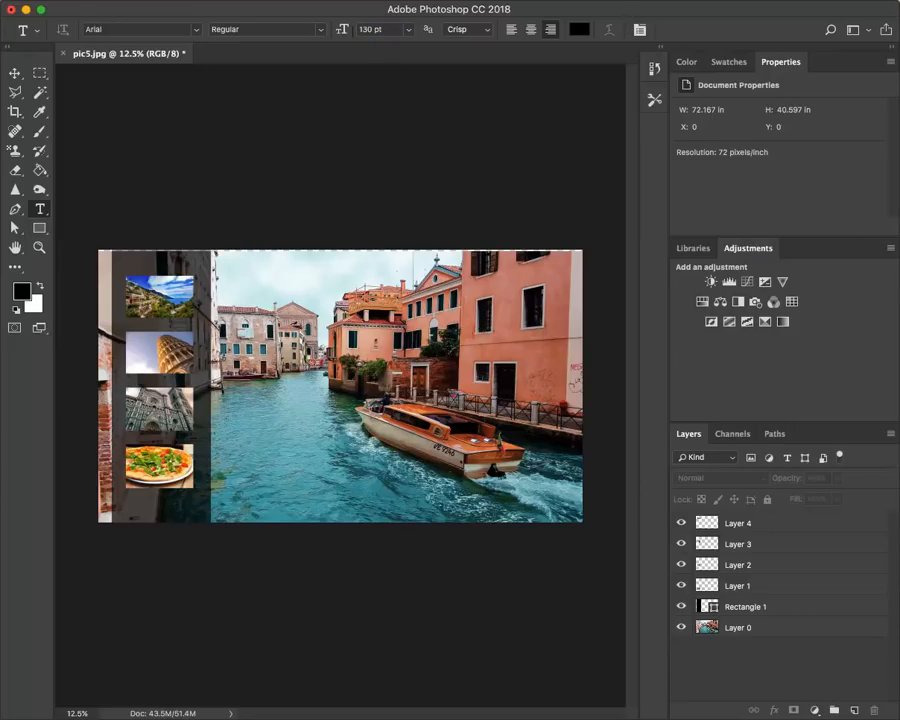
left_click_drag(318, 128, 174, 34)
left_click(195, 29)
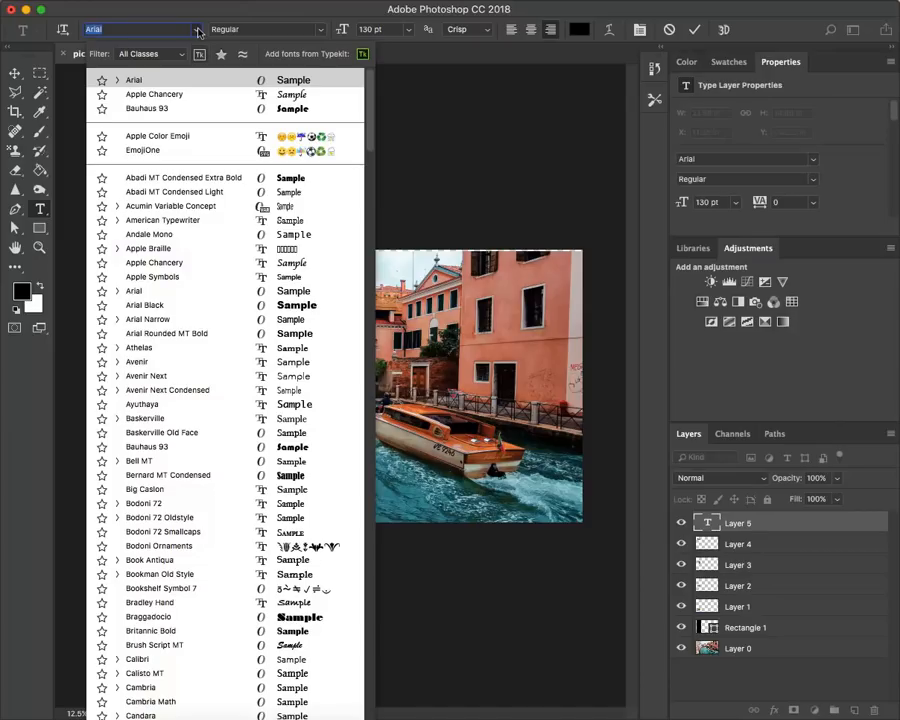
left_click(144, 110)
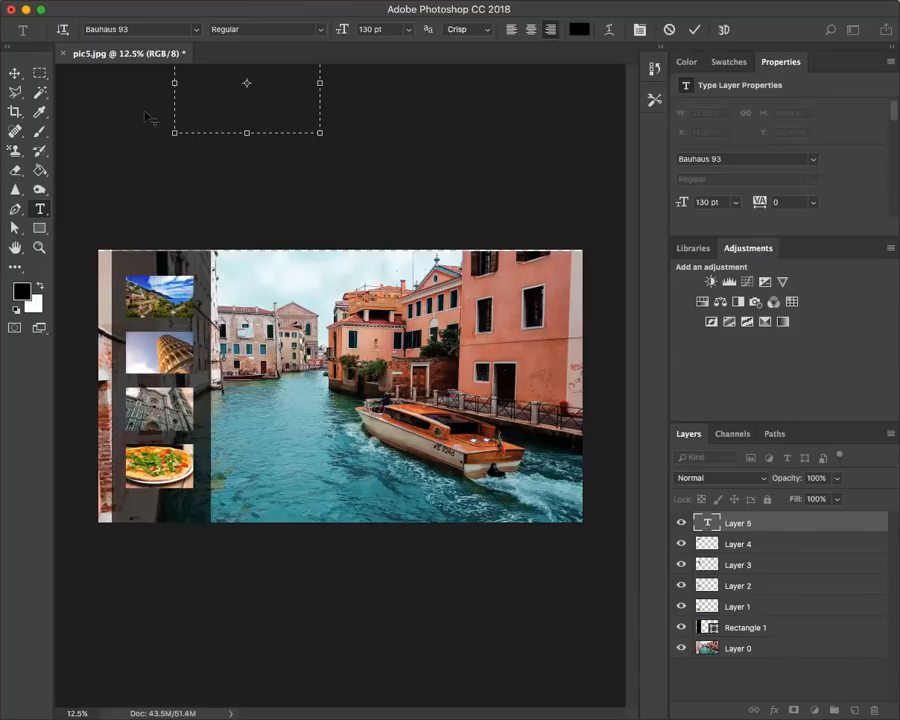
left_click(319, 31)
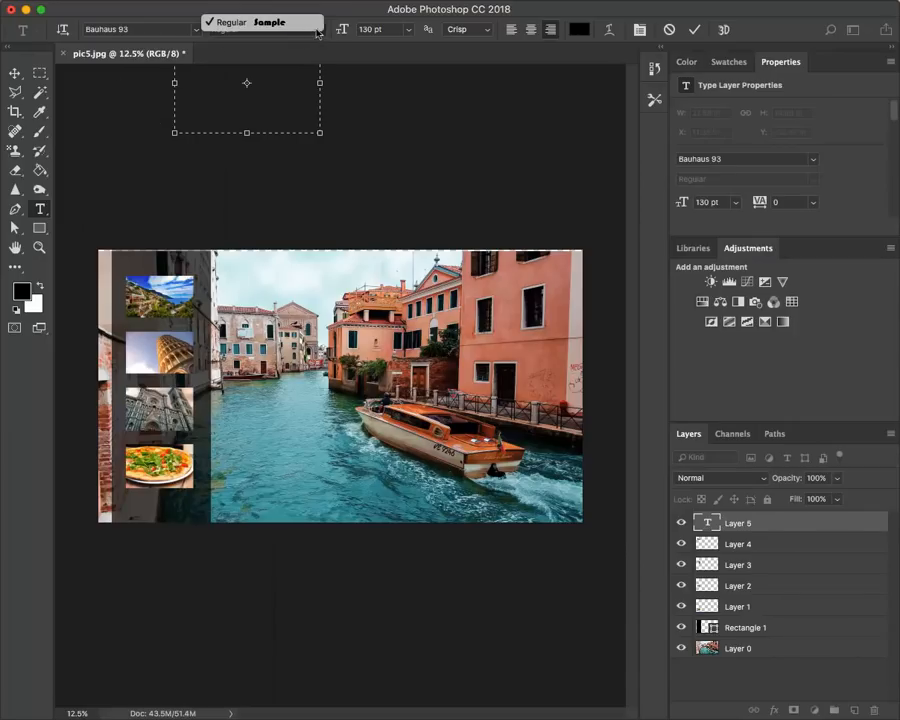
left_click(300, 24)
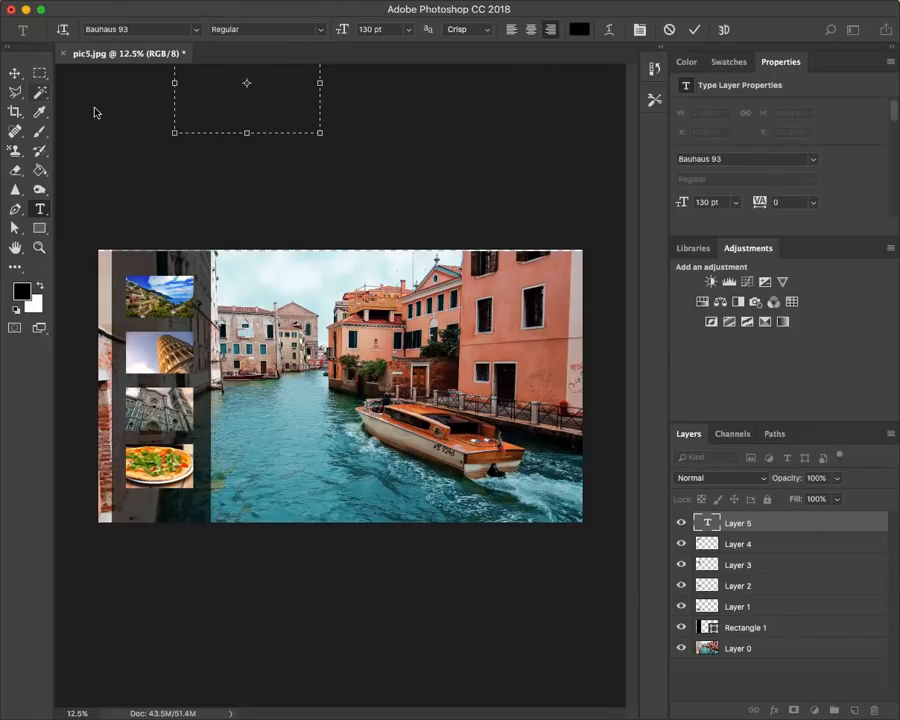
left_click(15, 73)
left_click_drag(240, 120, 372, 168)
key("BackSpace")
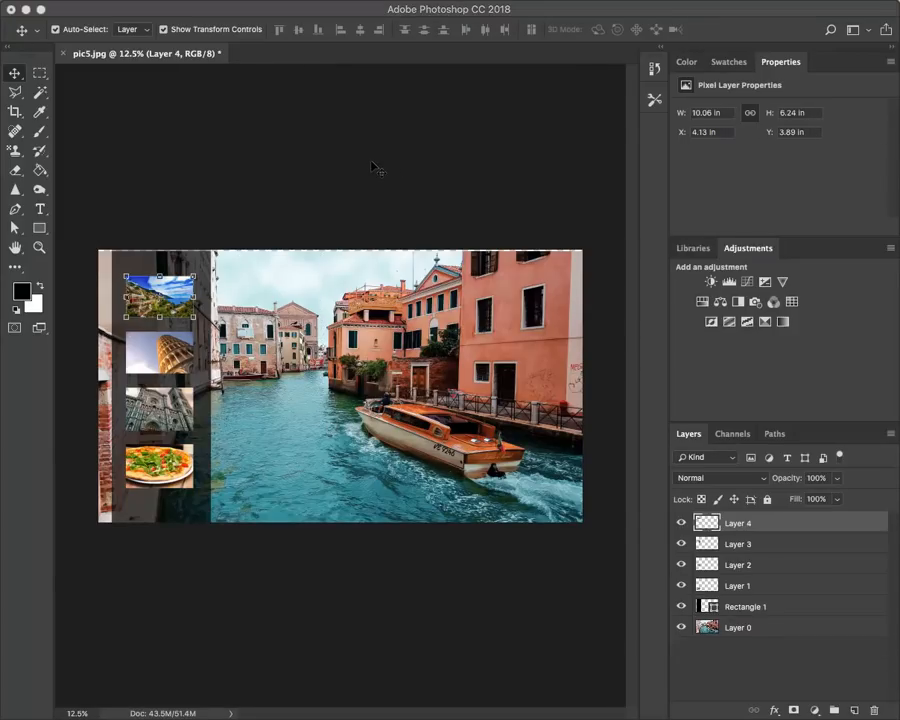
Create a text box on the water between the thumbnail column and the boat, and enter ITALY in capitals.
left_click(40, 209)
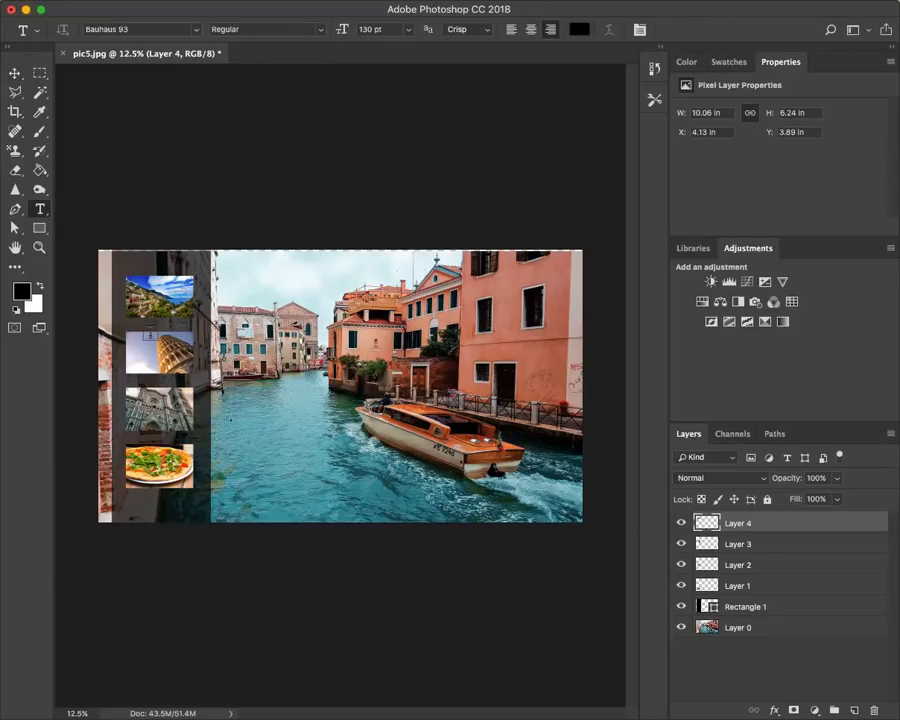
left_click_drag(230, 418, 386, 488)
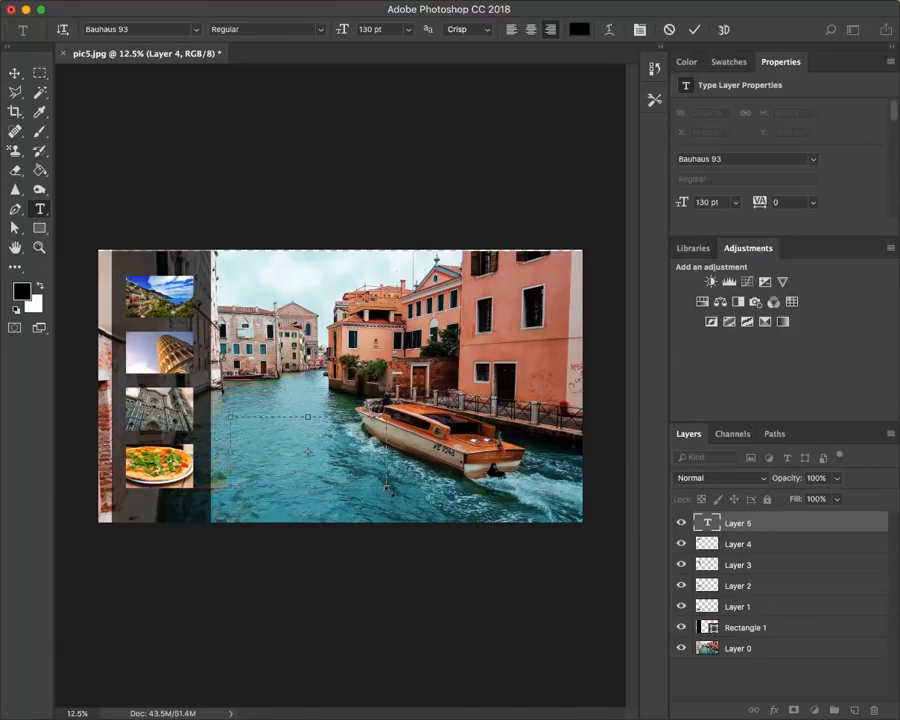
type("Italy")
key("BackSpace")
key("BackSpace")
key("BackSpace")
key("BackSpace")
key("BackSpace")
type("ITALY")
Set the font size of the whole ITALY text to 400 pt.
key("ctrl+a")
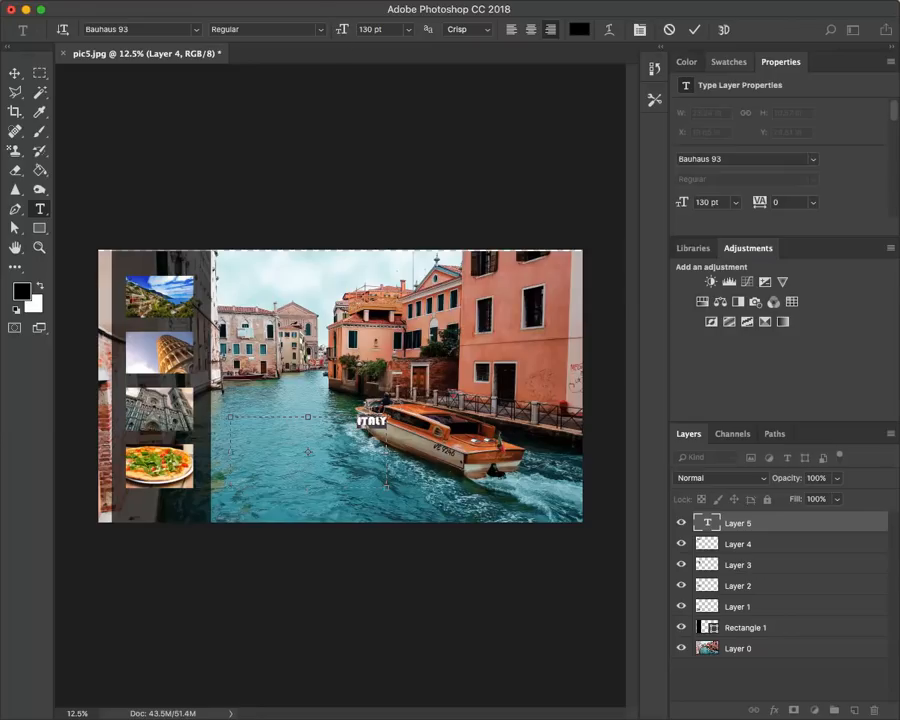
left_click_drag(342, 29, 480, 2)
left_click_drag(352, 40, 400, 45)
type("400")
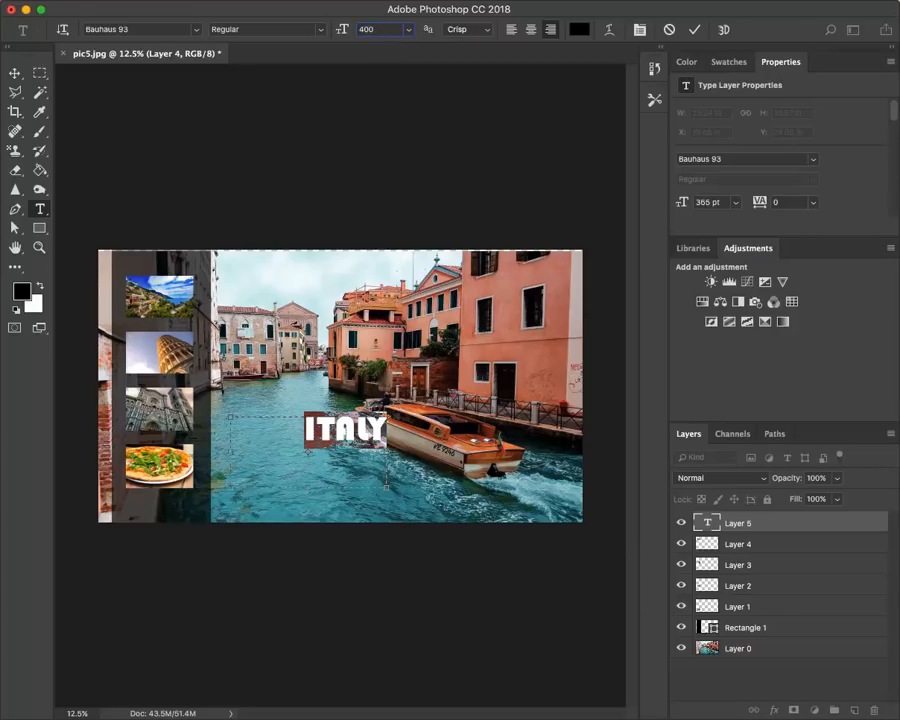
key("Return")
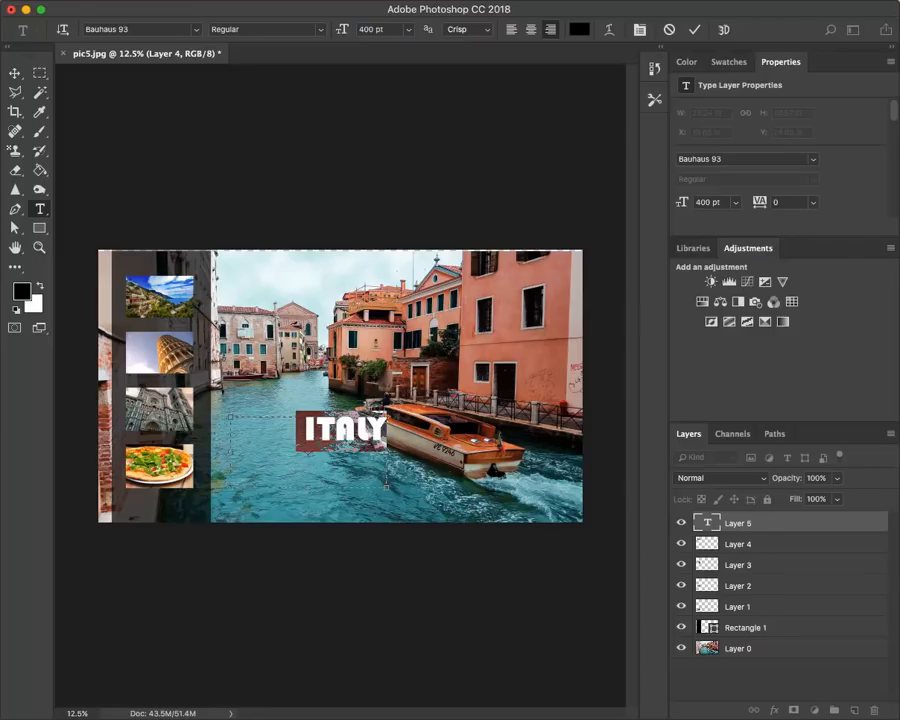
Commit the ITALY text and move it down onto the water beside the pizza thumbnail.
left_click(15, 73)
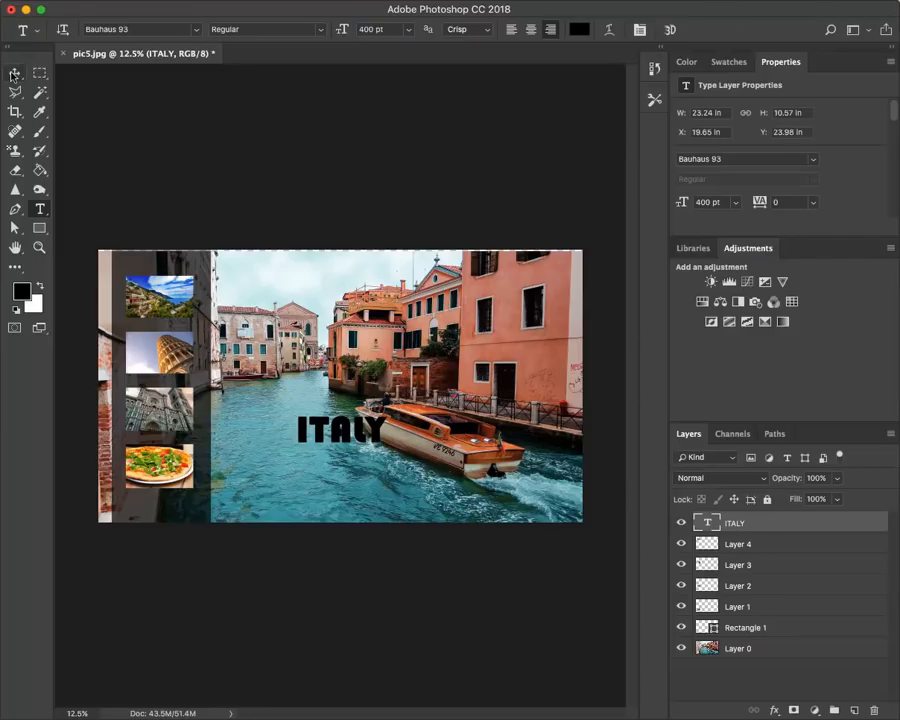
left_click_drag(347, 436, 275, 470)
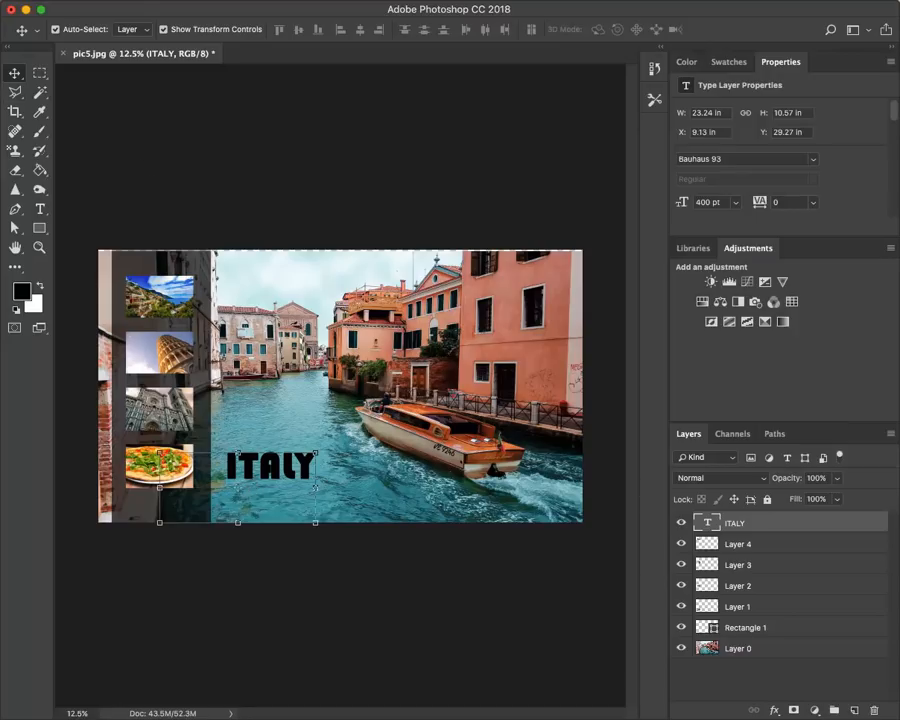
Enlarge the whole ITALY text to a font size of 520 pt and commit the edit.
left_click(41, 210)
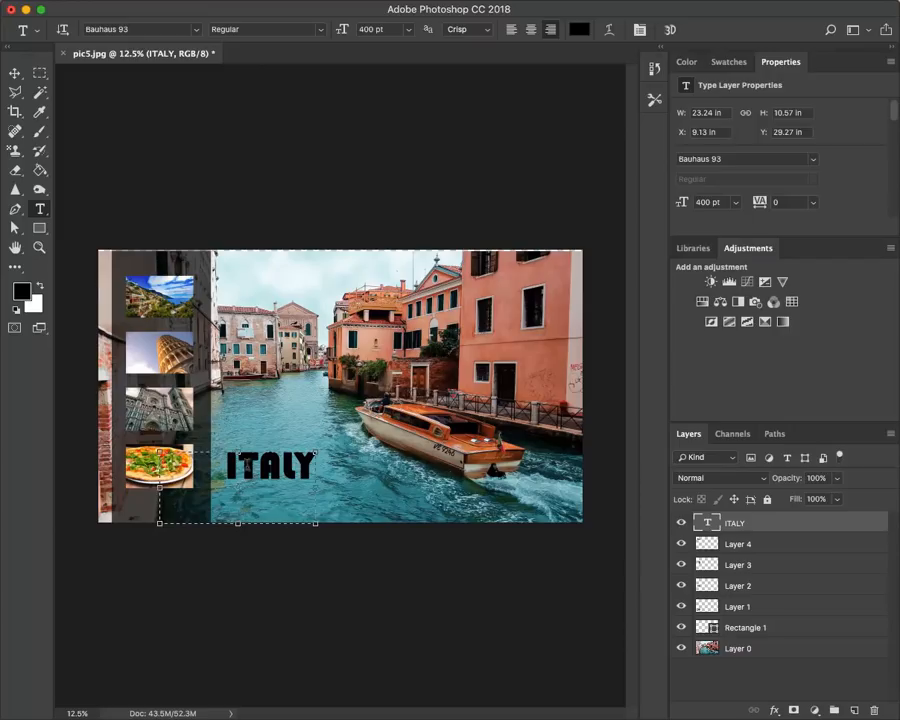
left_click_drag(231, 462, 318, 462)
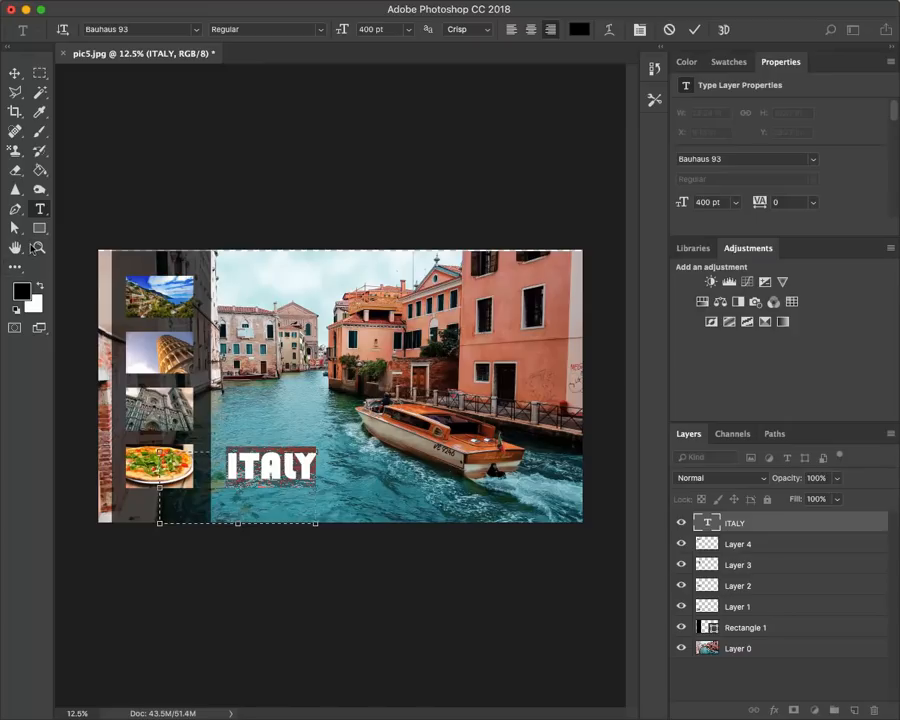
key("super+h")
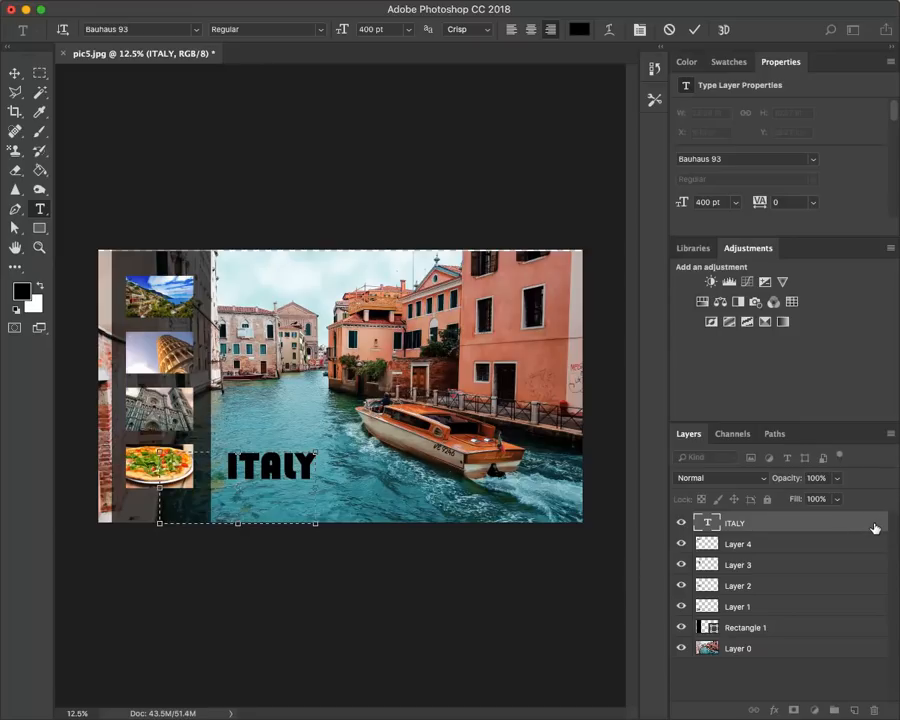
key("super+Return")
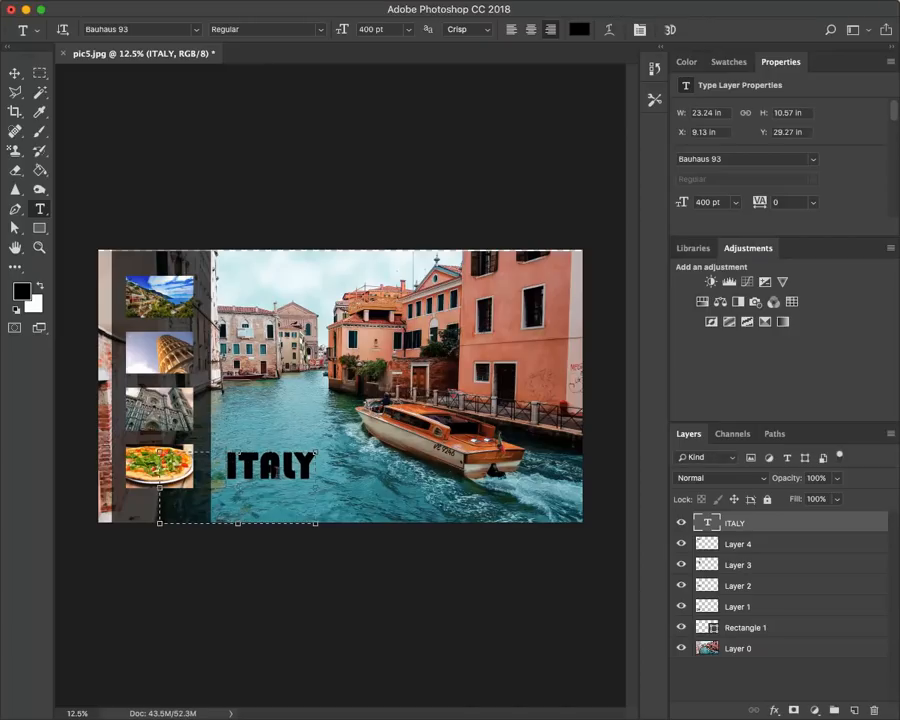
double_click(232, 462)
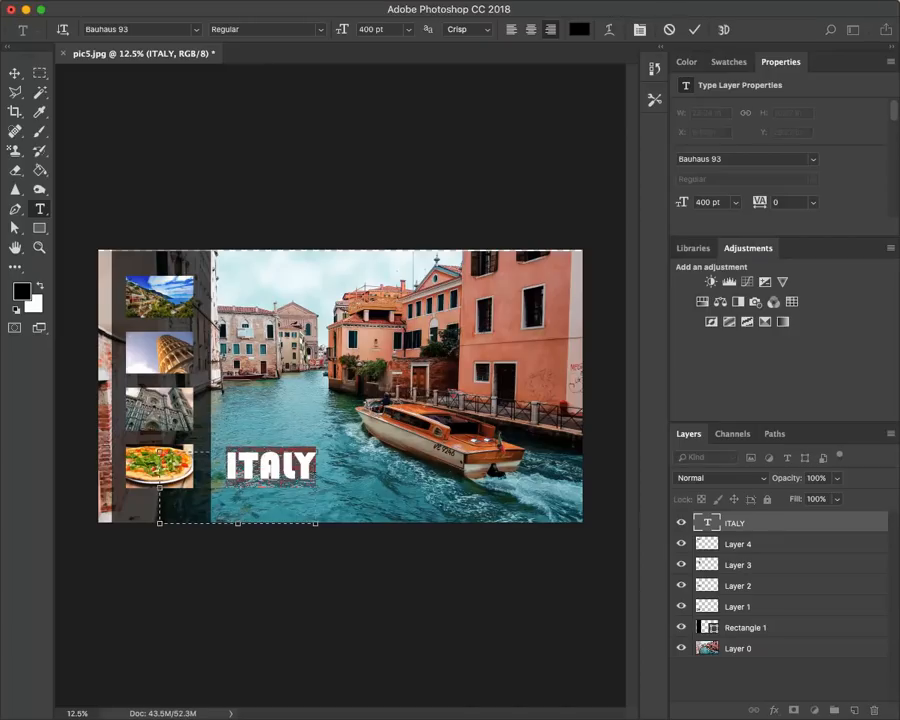
left_click(408, 29)
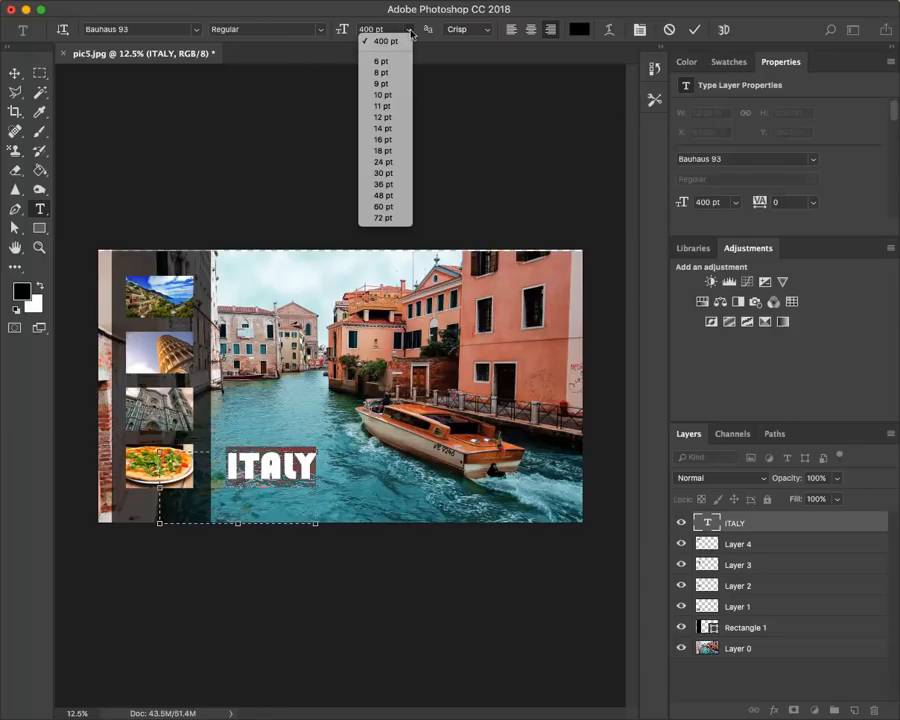
left_click(351, 35)
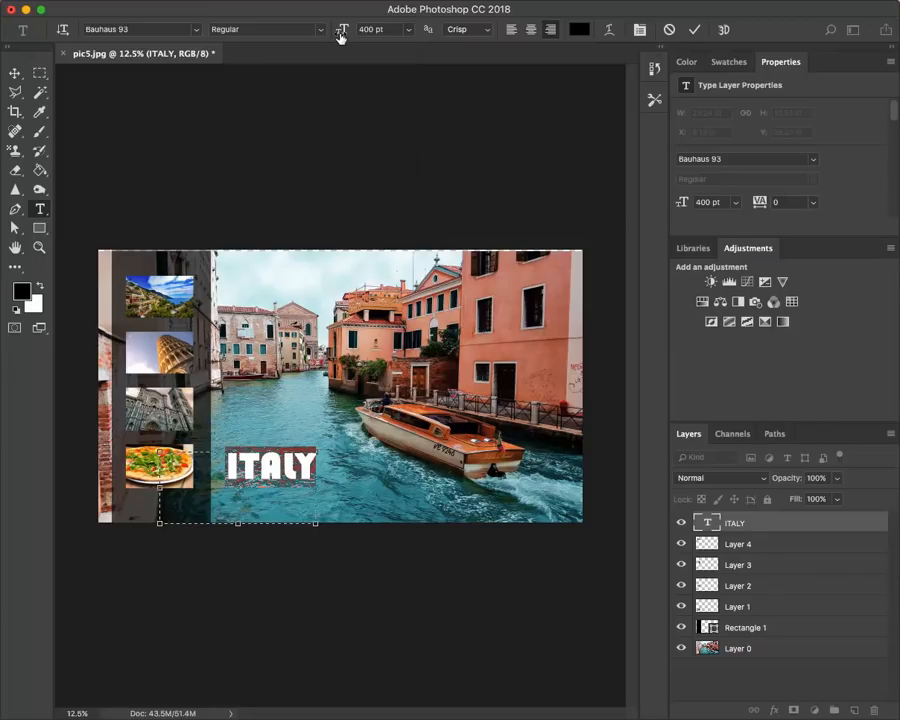
left_click_drag(341, 37, 430, 51)
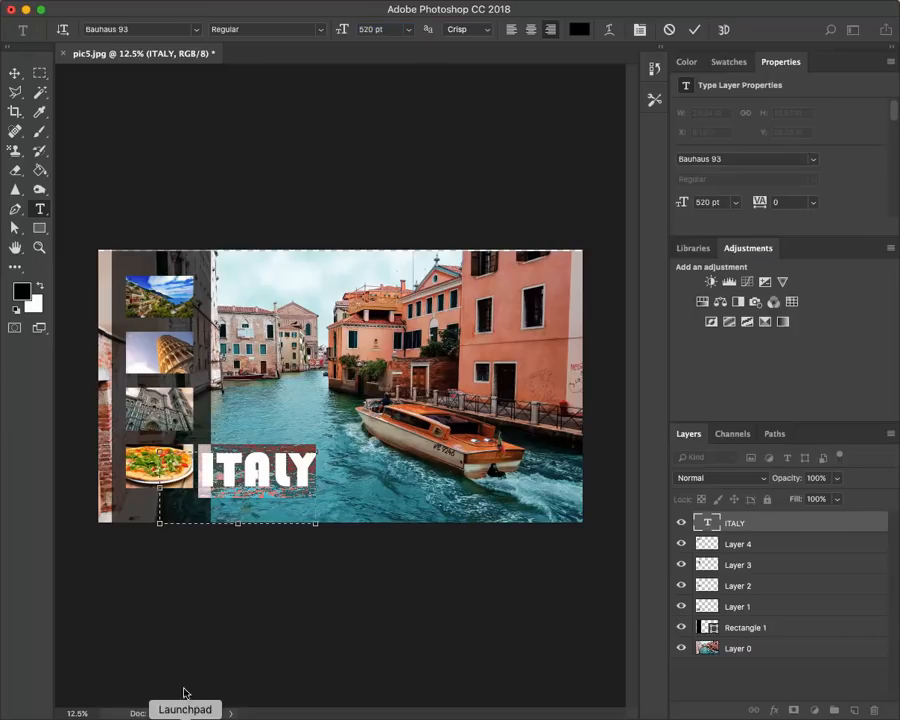
key("ctrl+Return")
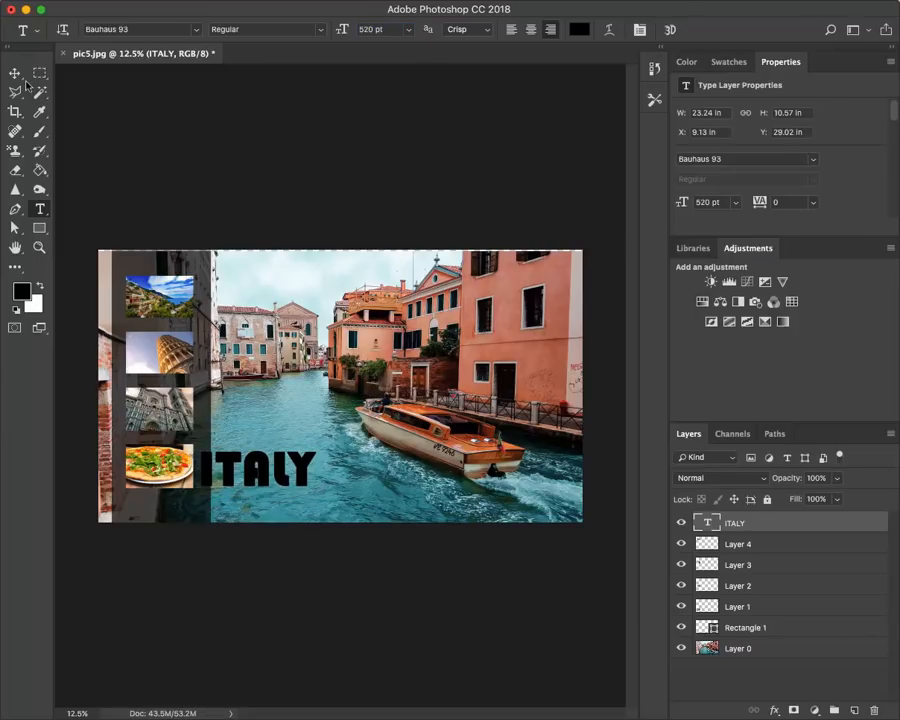
Recolour the whole ITALY text white by swapping the foreground and background colours, and commit it.
left_click_drag(214, 466, 316, 468)
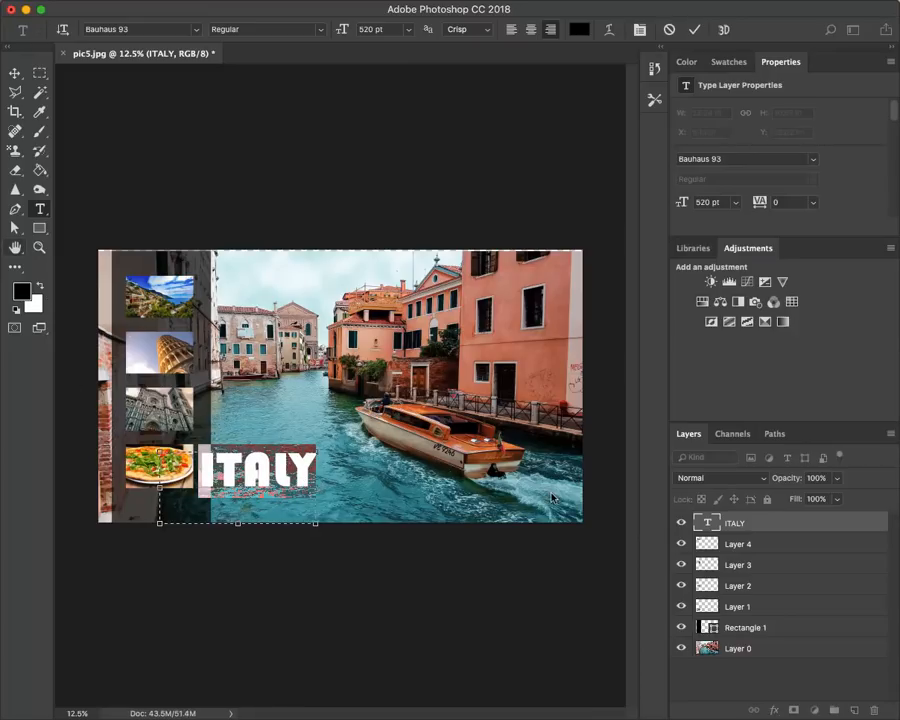
left_click(40, 287)
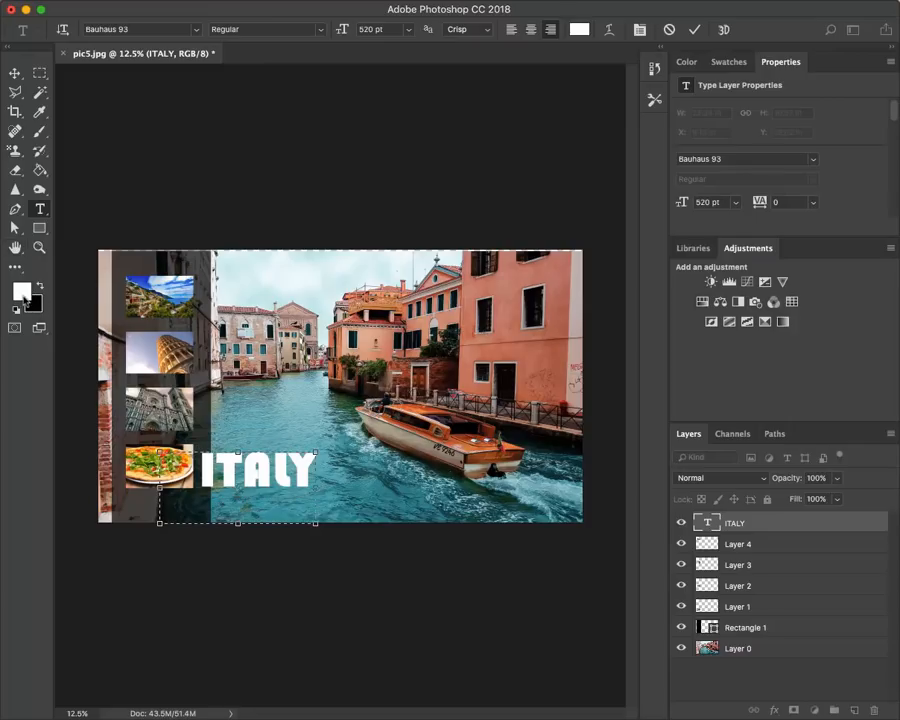
key("super+Return")
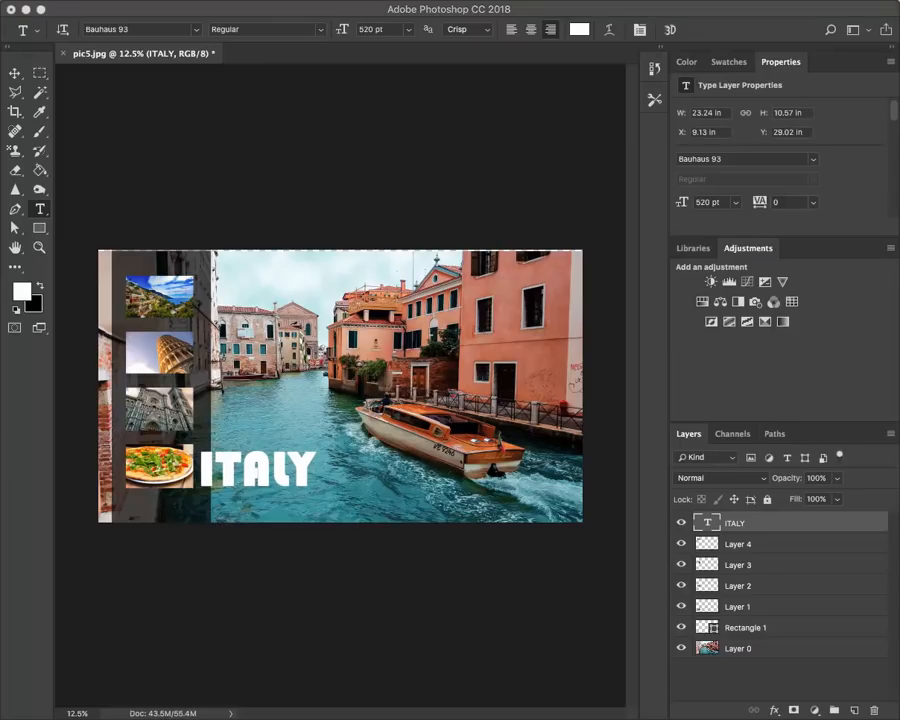
Move the ITALY title clear of the black band onto the water beside it, and deselect all layers.
left_click(14, 77)
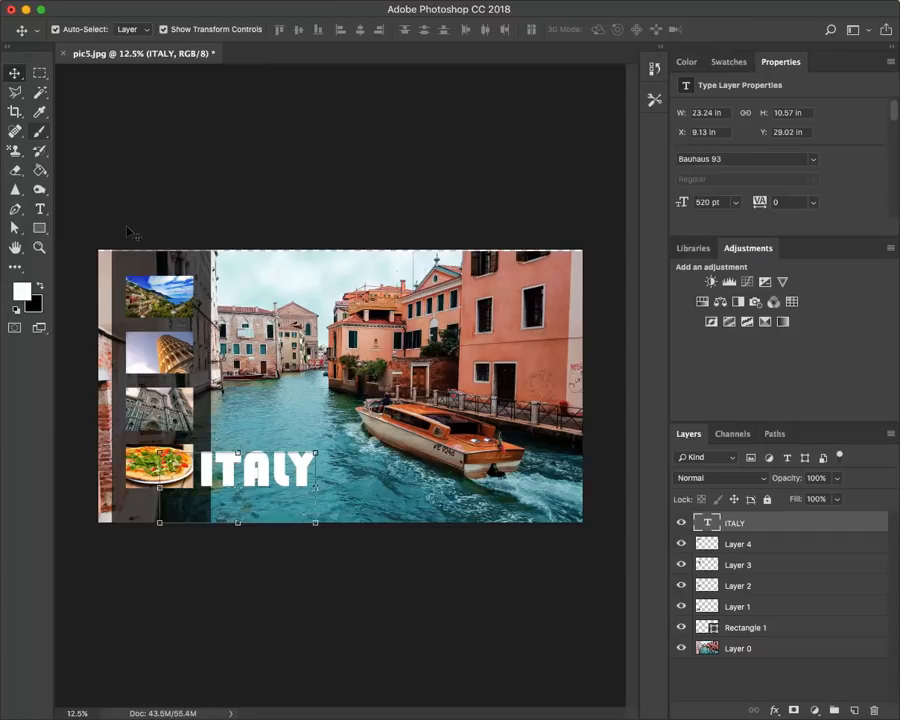
left_click_drag(236, 464, 266, 466)
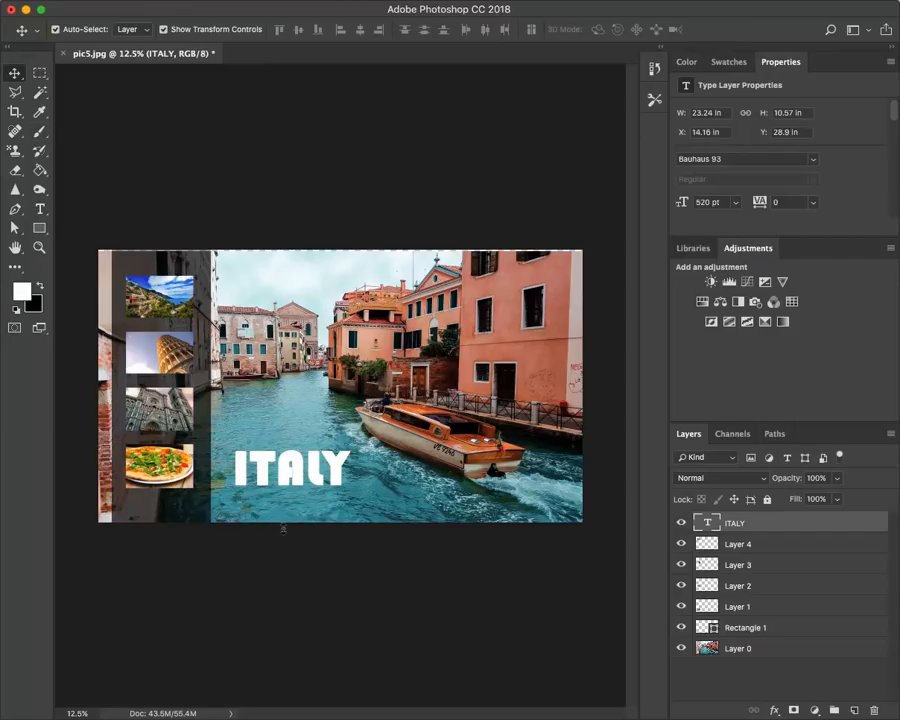
left_click(318, 567)
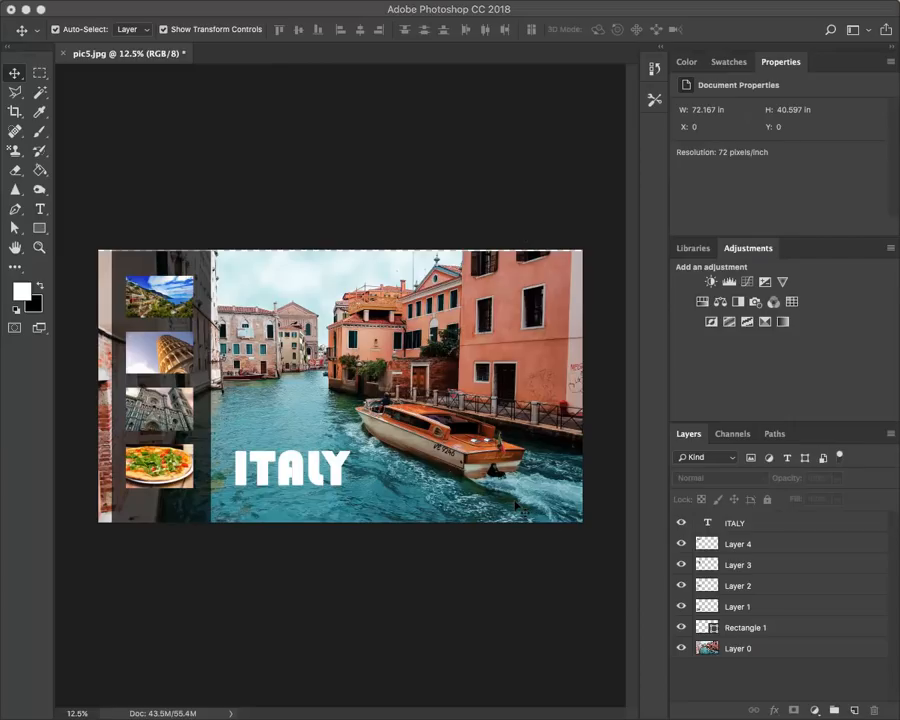
Crop away the right side of the image just past the boat, leaving the canvas about 62.9 in wide.
left_click(16, 113)
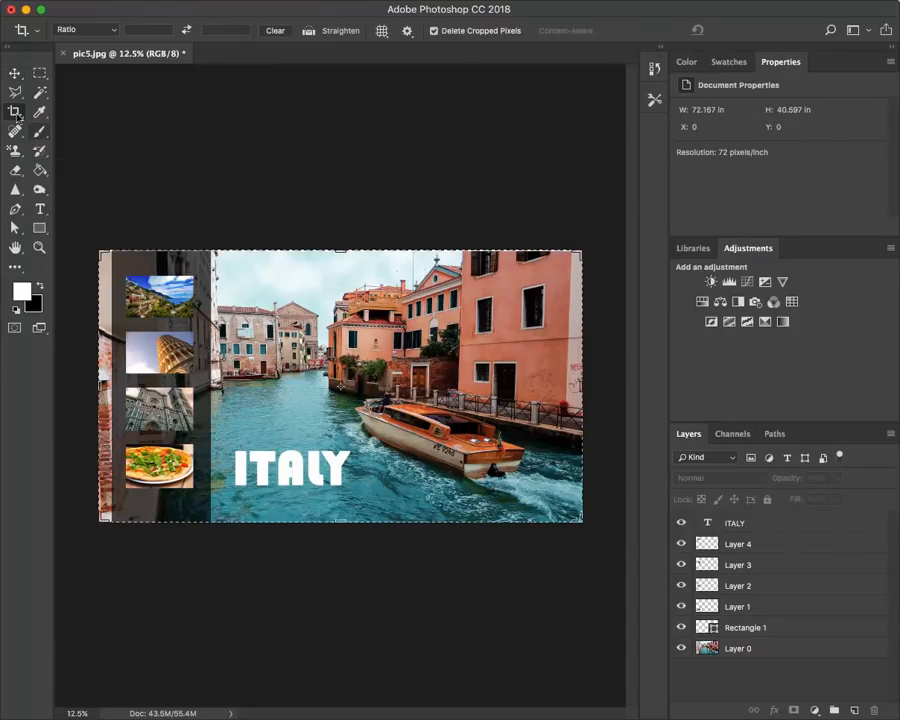
left_click(298, 334)
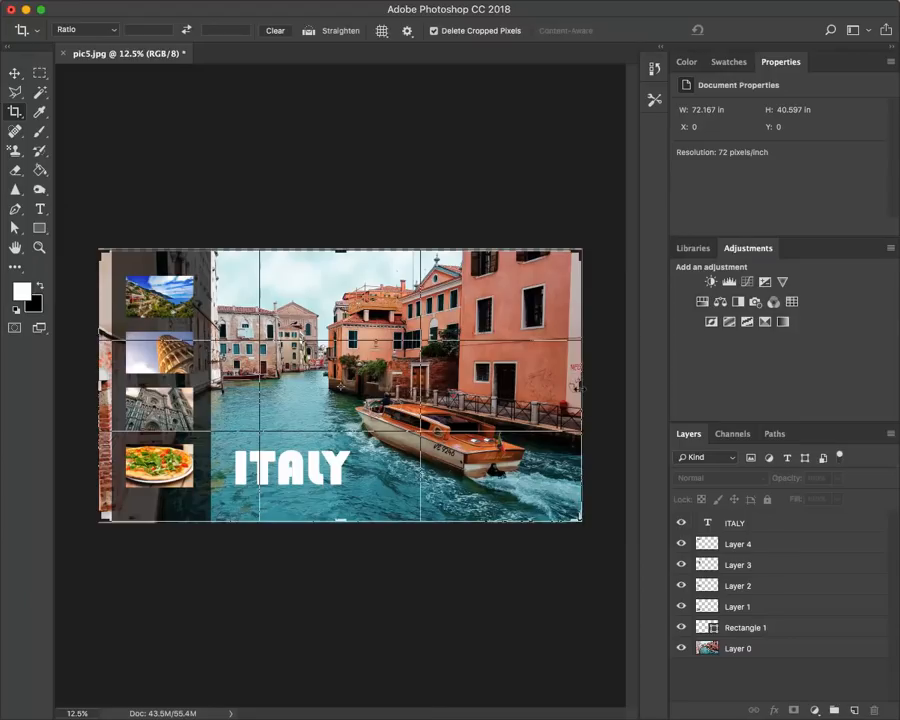
left_click_drag(582, 386, 550, 396)
left_click_drag(340, 251, 341, 248)
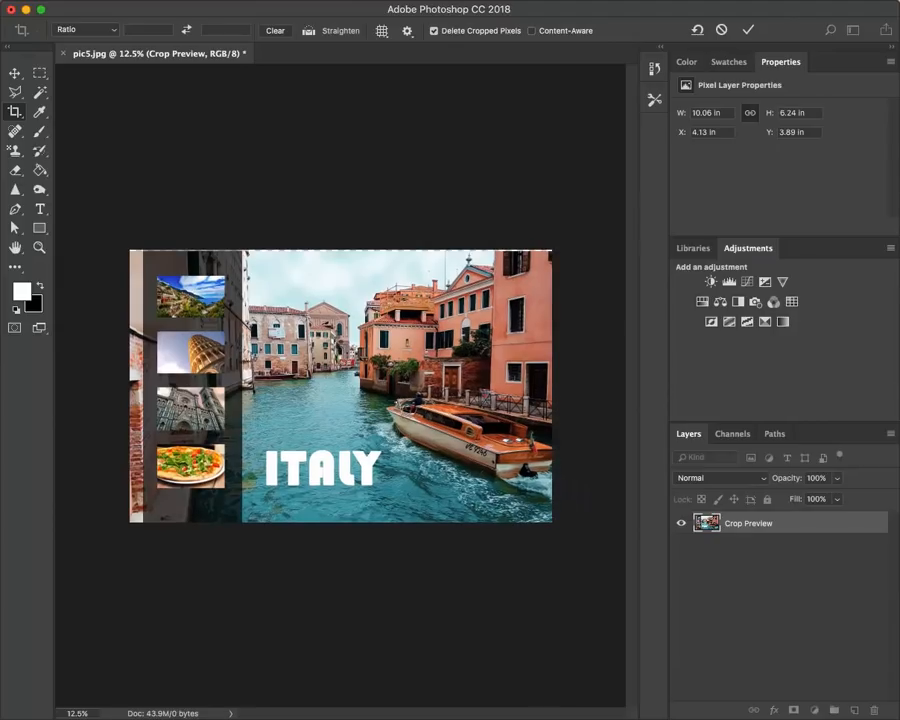
key("Return")
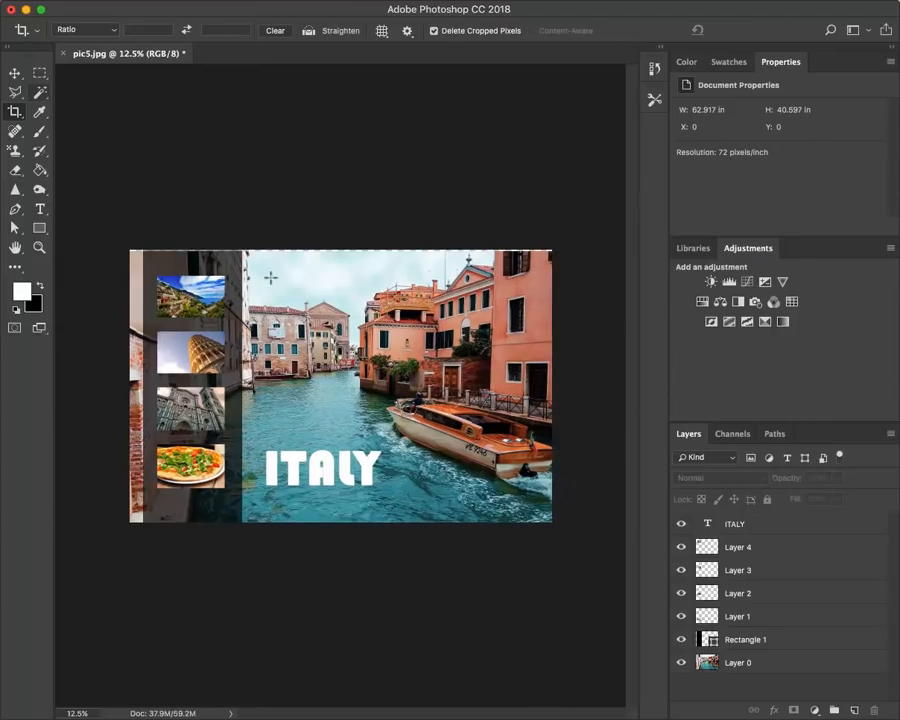
Crop a thin strip off the image's top edge, leaving the canvas about 39.2 in high.
left_click(17, 110)
left_click_drag(341, 250, 345, 258)
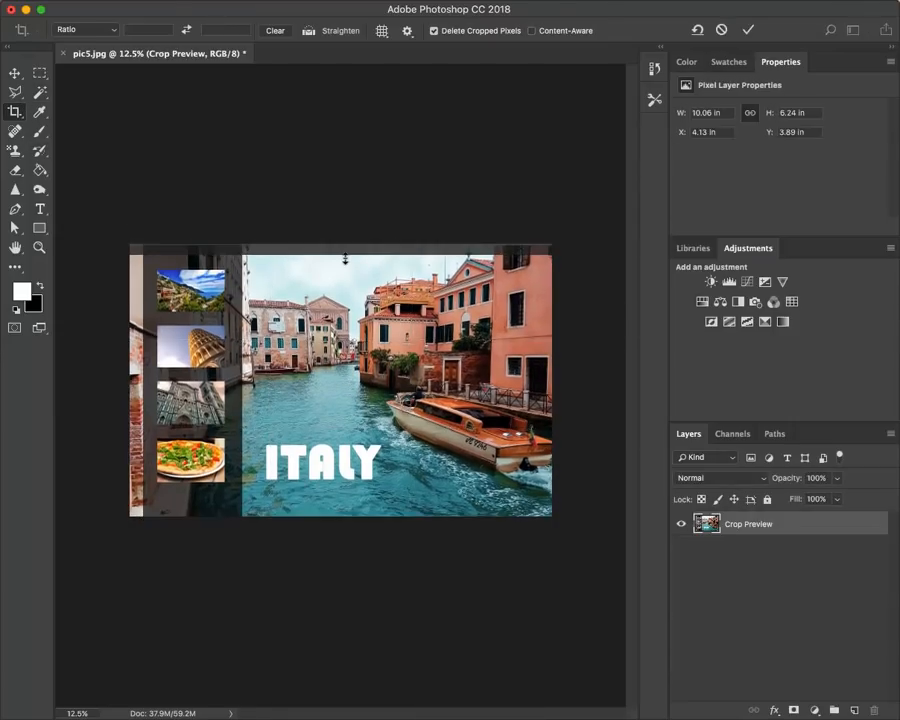
key("Return")
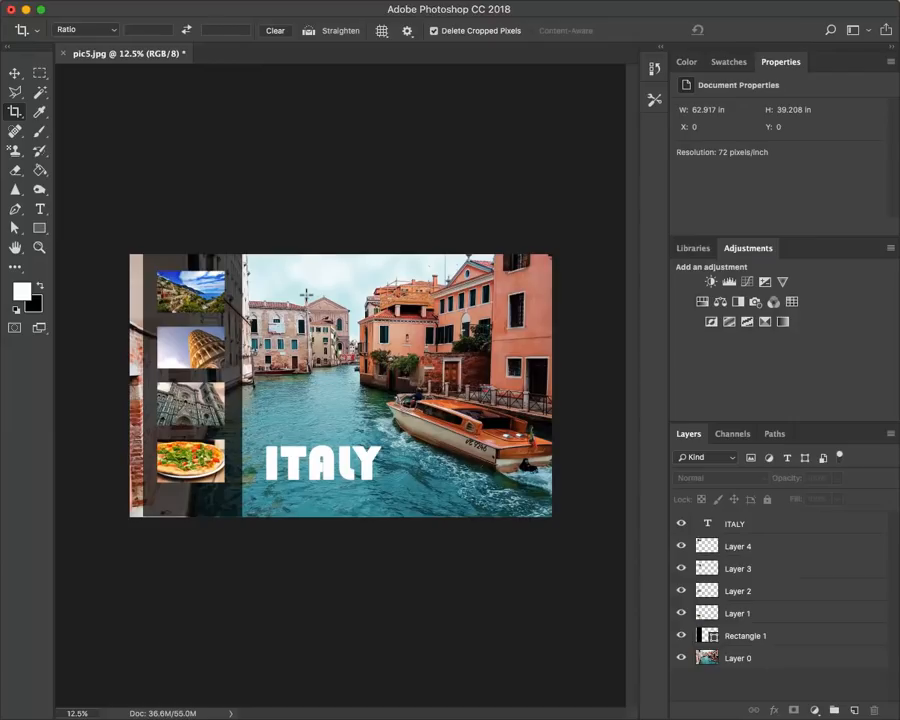
Save the layered document in the layer folder as ITALY.psd in Photoshop format with layers kept.
left_click(0, 0)
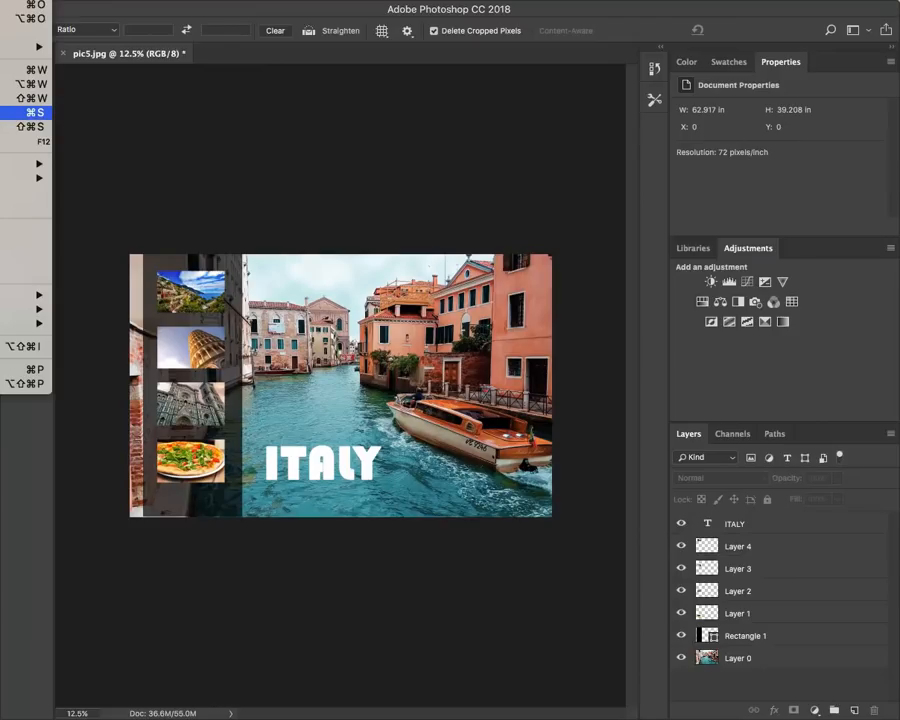
left_click(26, 112)
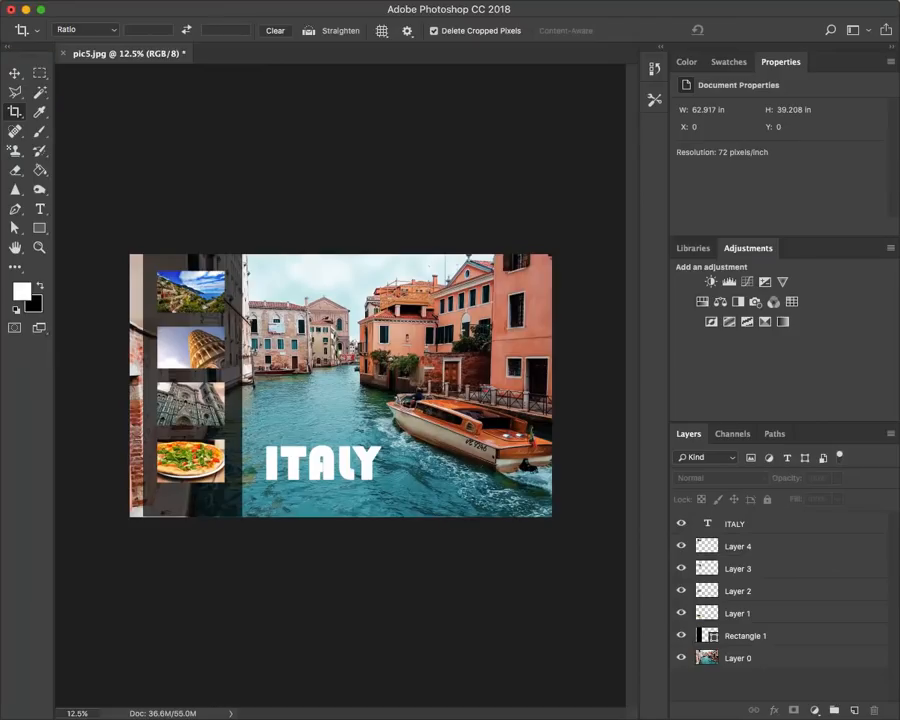
left_click(22, 114)
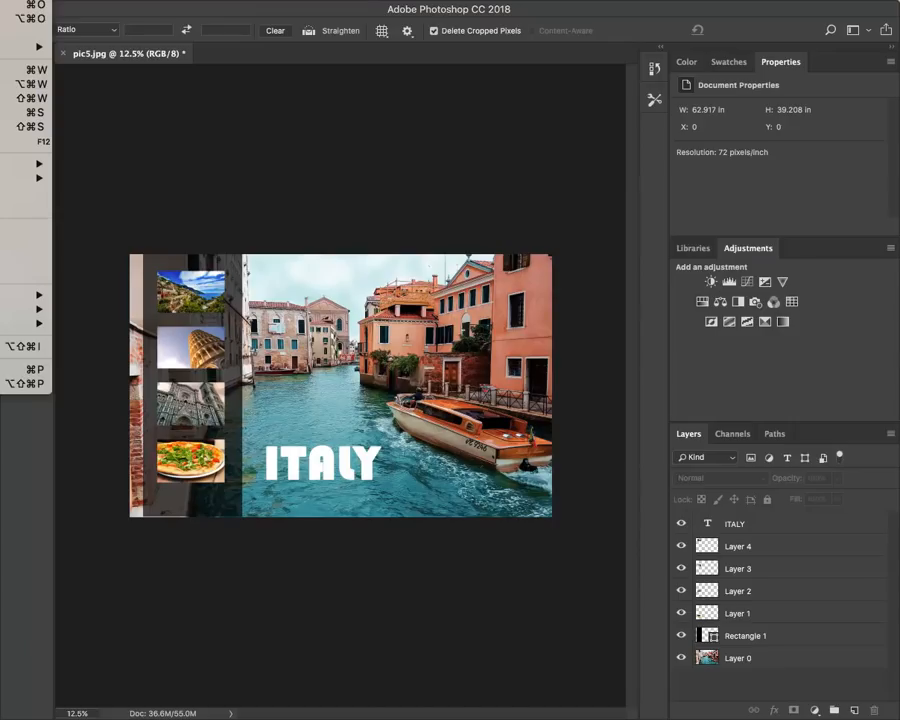
left_click(26, 112)
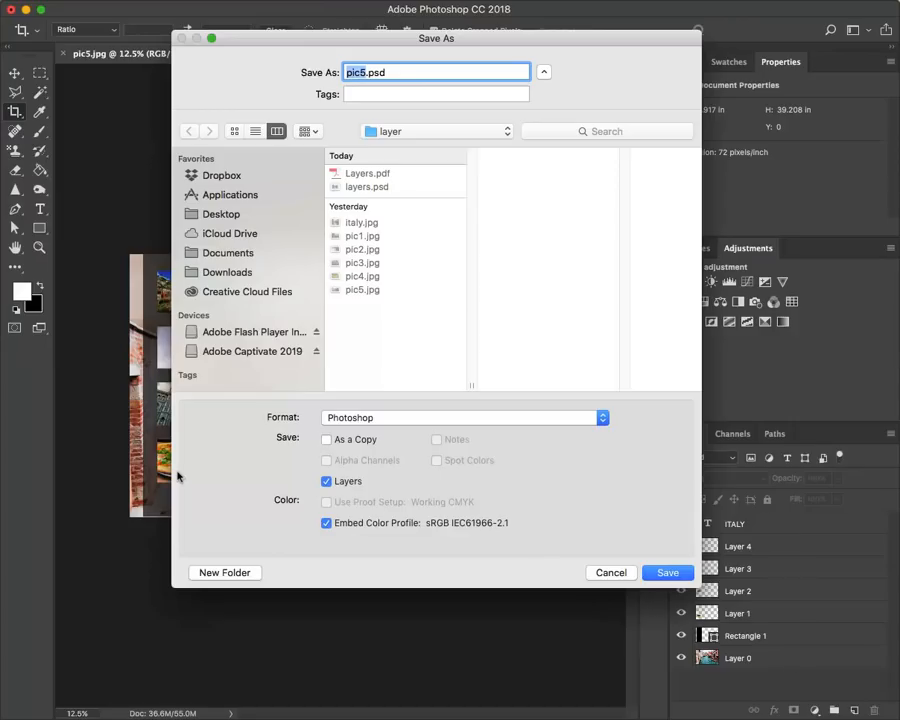
key("BackSpace")
type("ITALY")
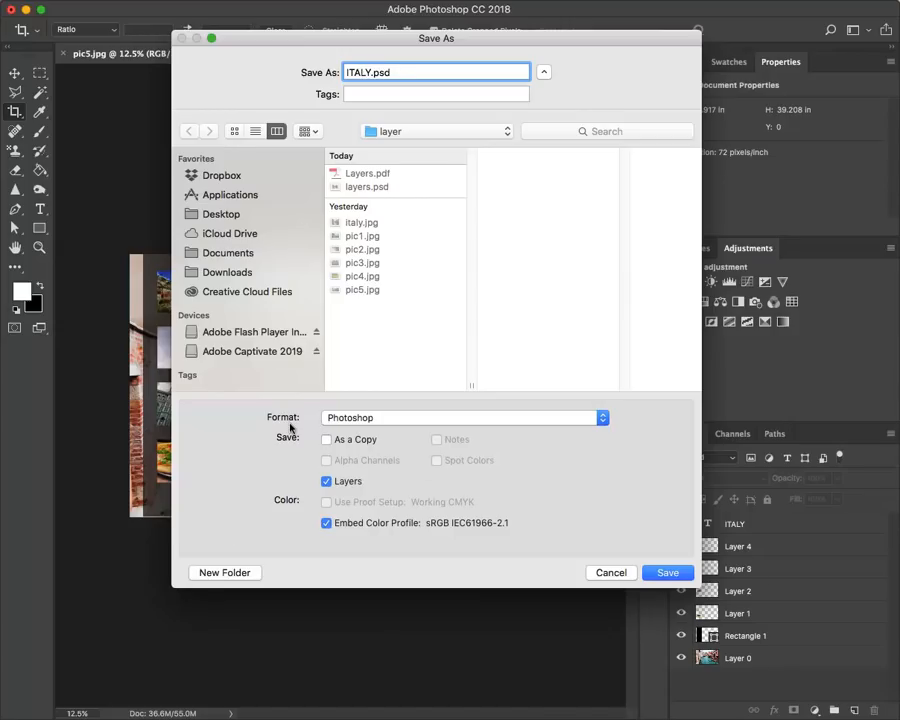
left_click(668, 572)
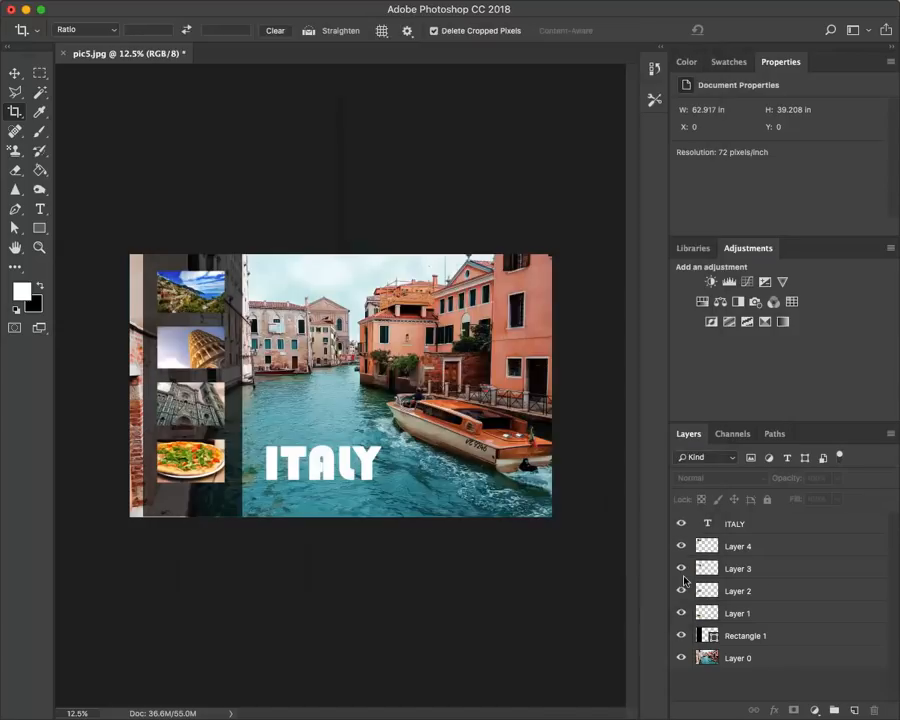
left_click(639, 325)
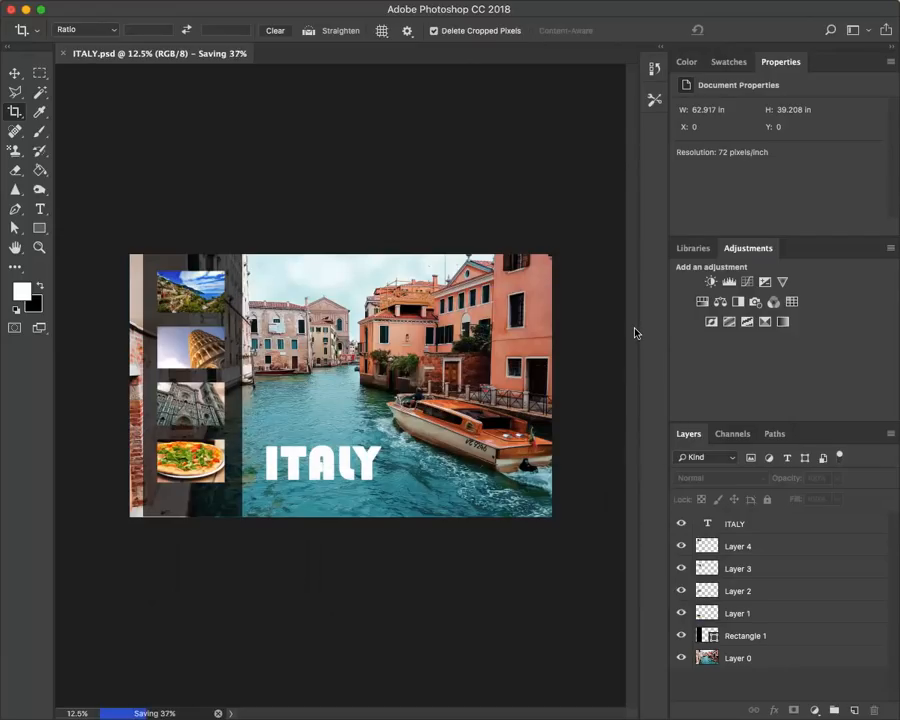
Save a JPEG copy as ITALY.jpg in the layer folder, replacing the existing file, with quality 5 (Medium) and Progressive format.
left_click(10, 3)
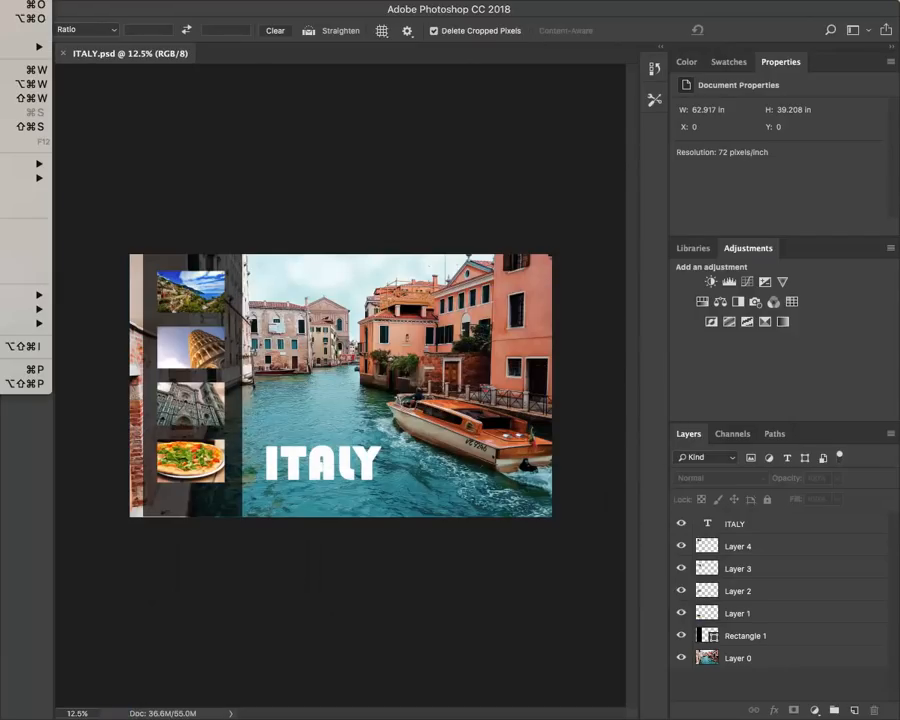
left_click(26, 126)
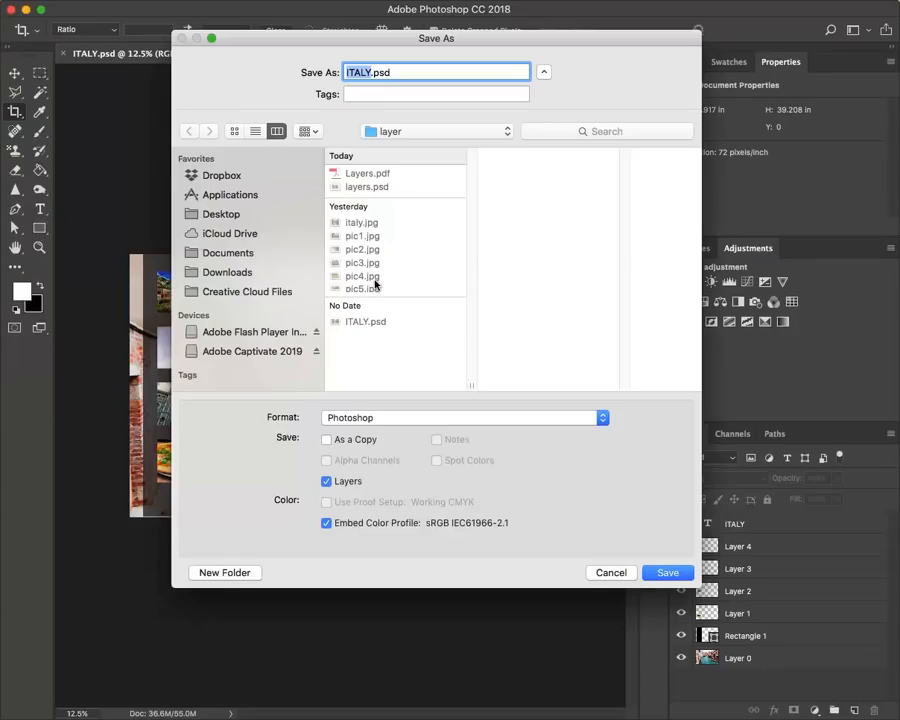
left_click(350, 418)
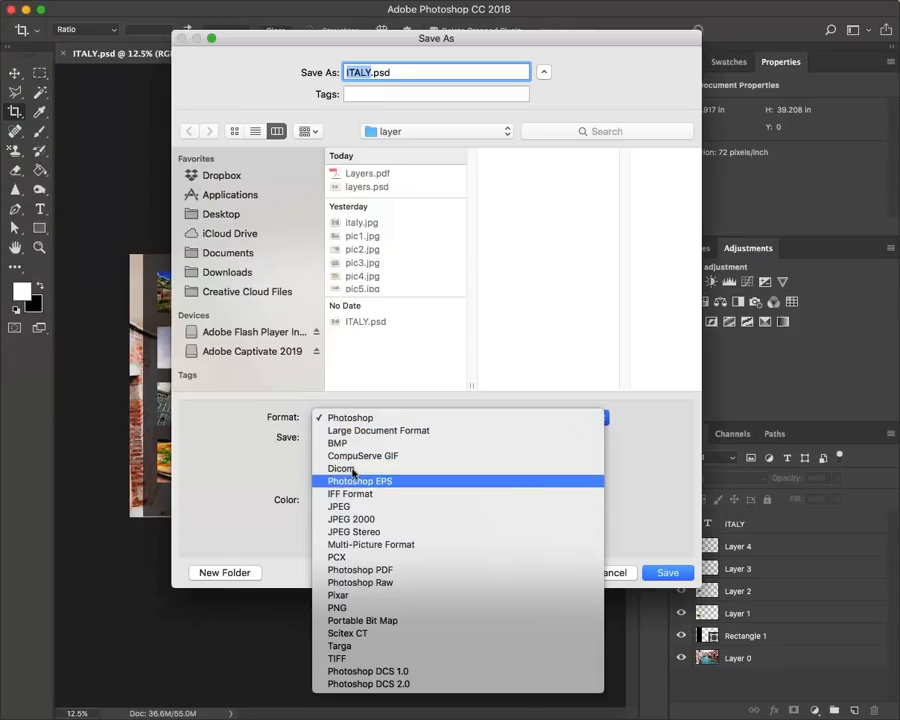
left_click(330, 507)
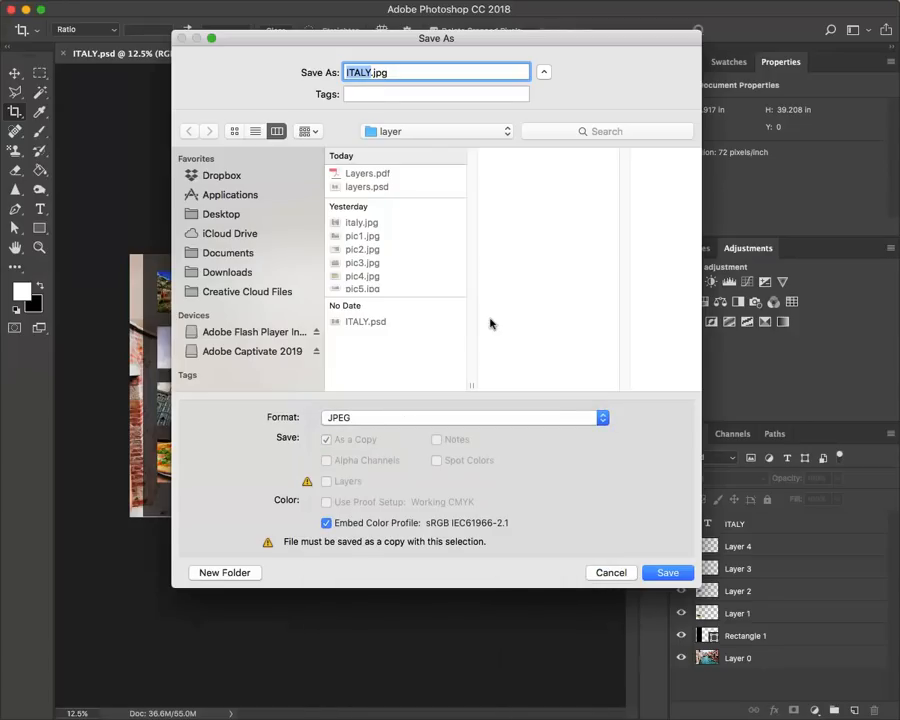
left_click(684, 576)
left_click(522, 137)
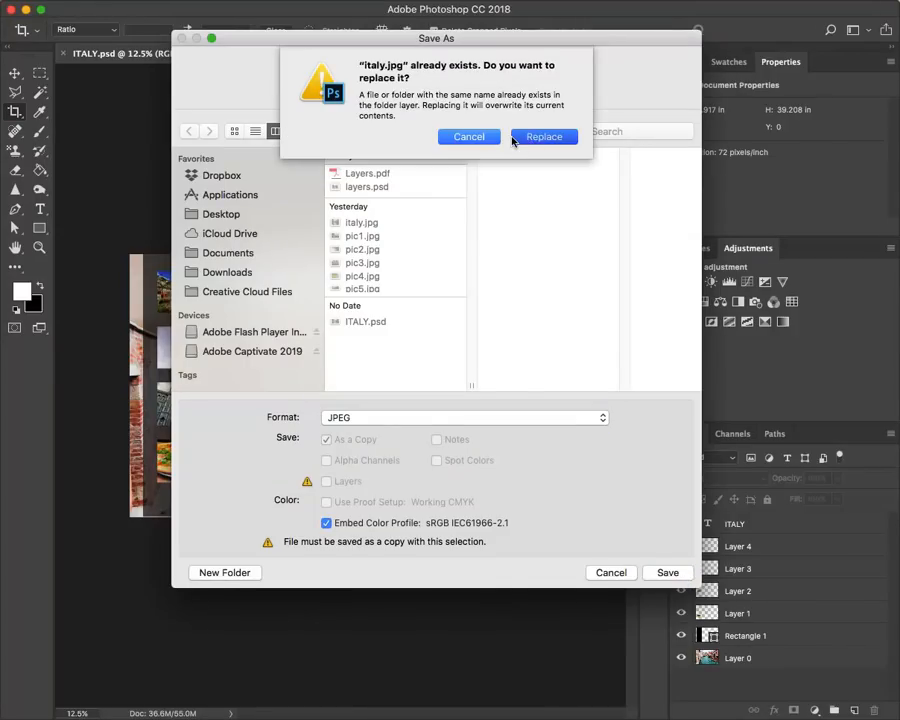
left_click(556, 139)
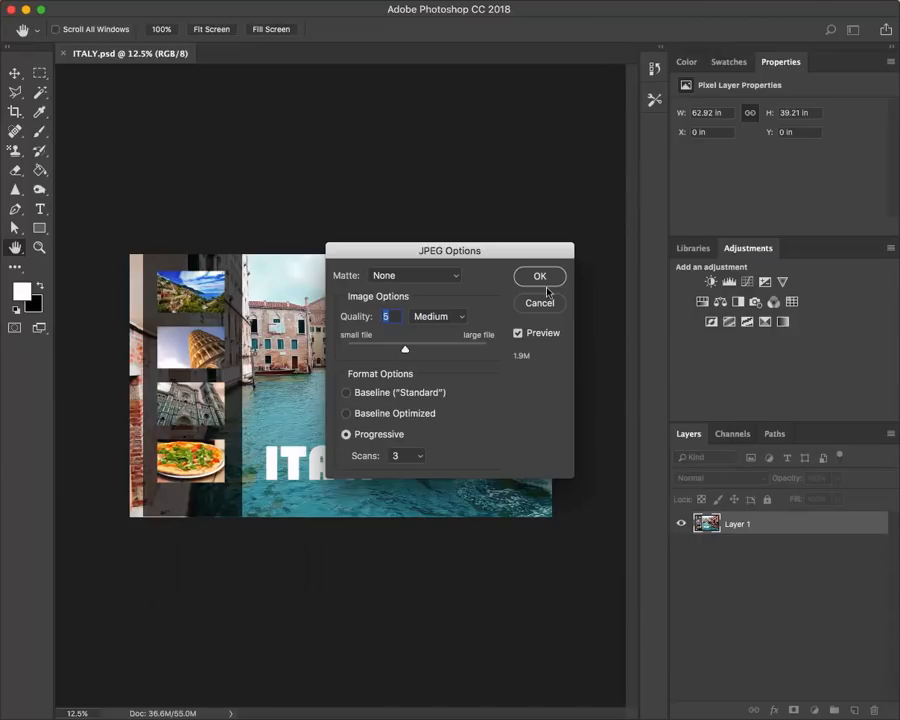
left_click(550, 283)
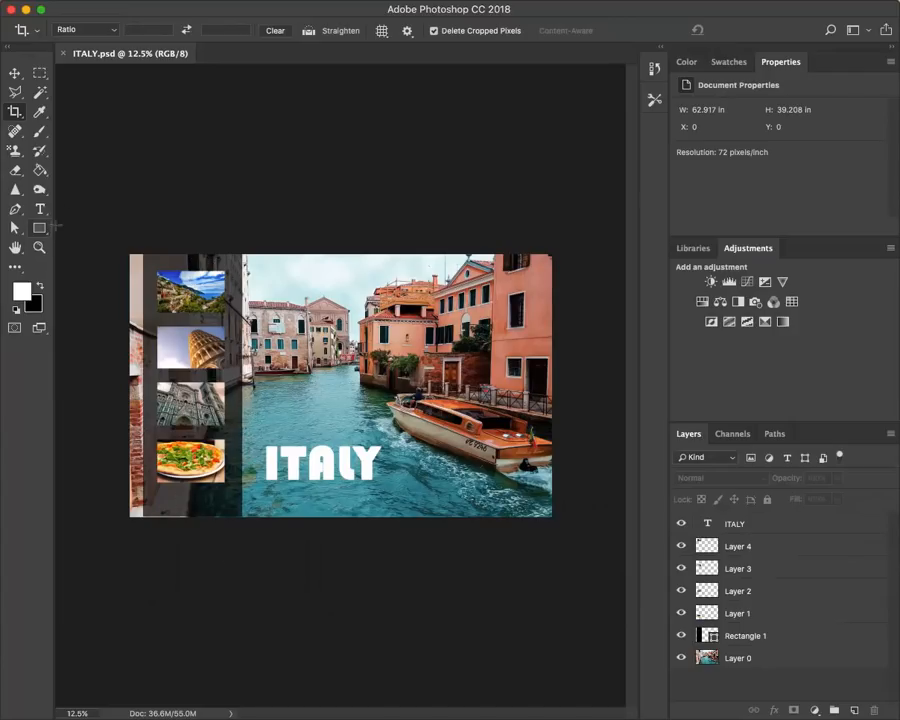
left_click(39, 228)
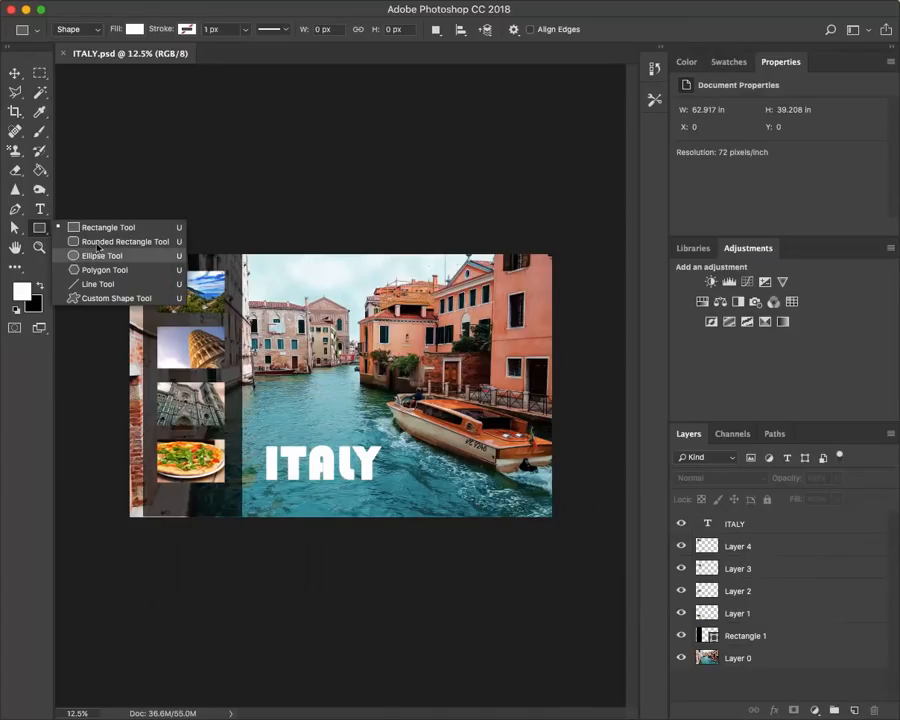
left_click(43, 231)
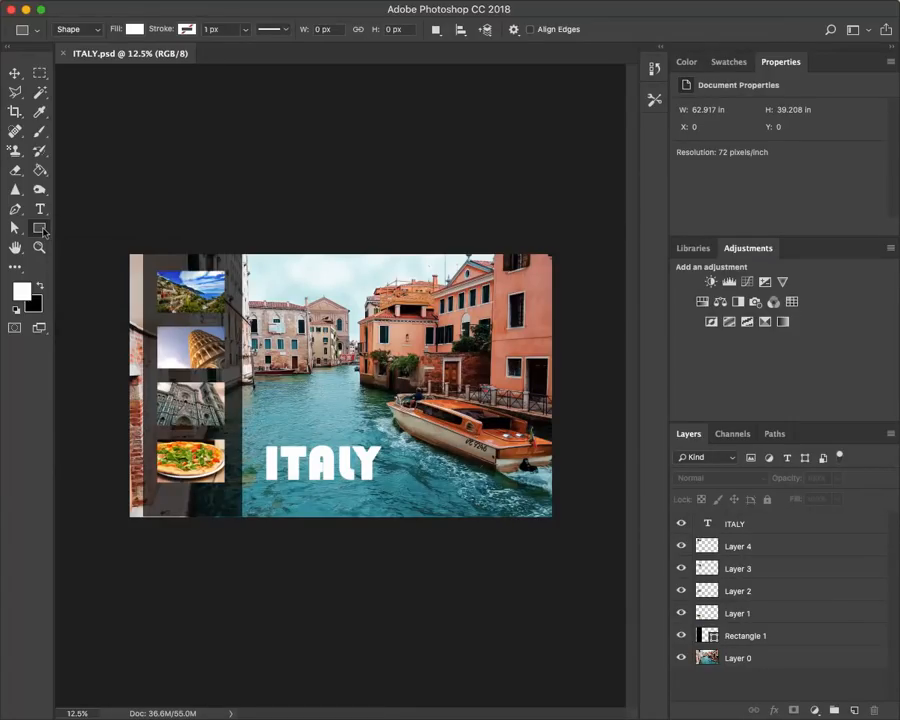